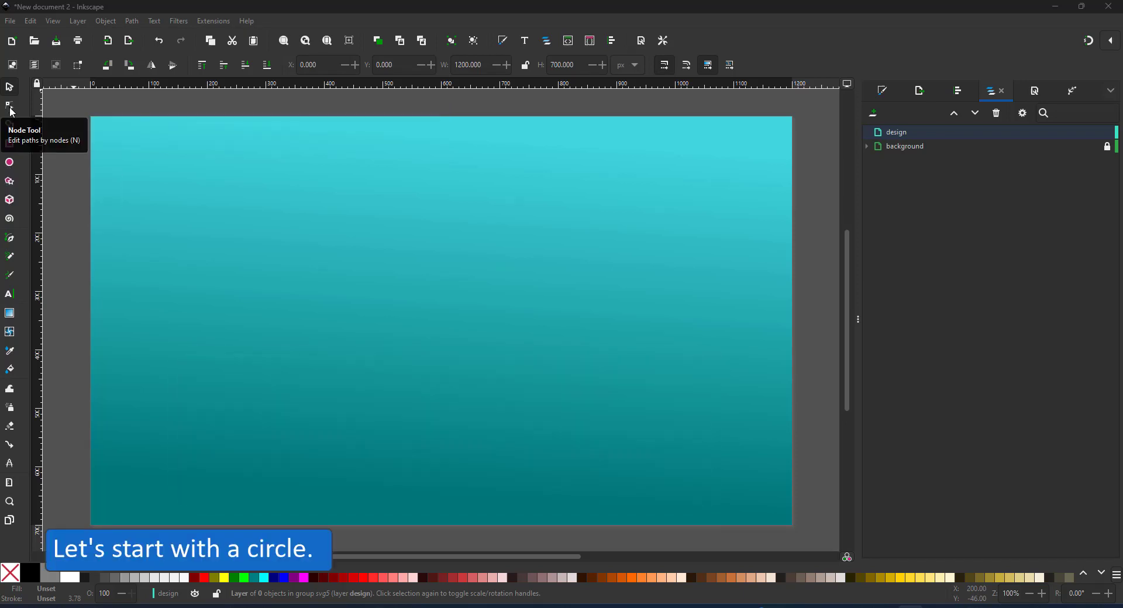
Draw a circle with a radius of about 240 px in the middle of the page, with no fill and a flat white stroke.
click(9, 162)
drag(324, 168, 606, 449)
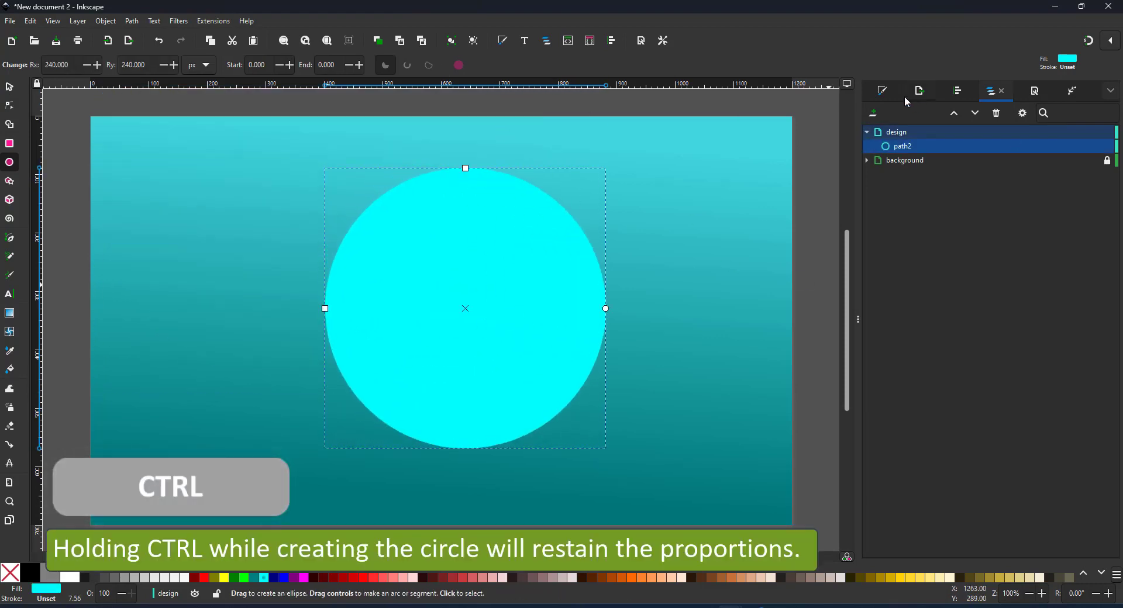
click(882, 90)
click(874, 130)
click(930, 112)
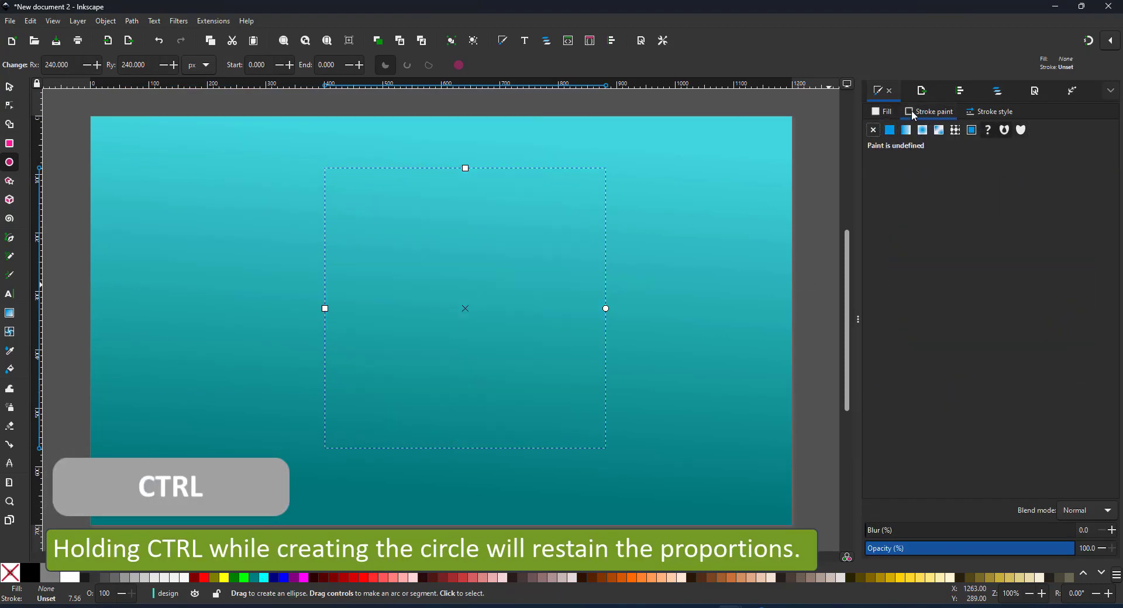
click(890, 131)
drag(953, 240, 930, 383)
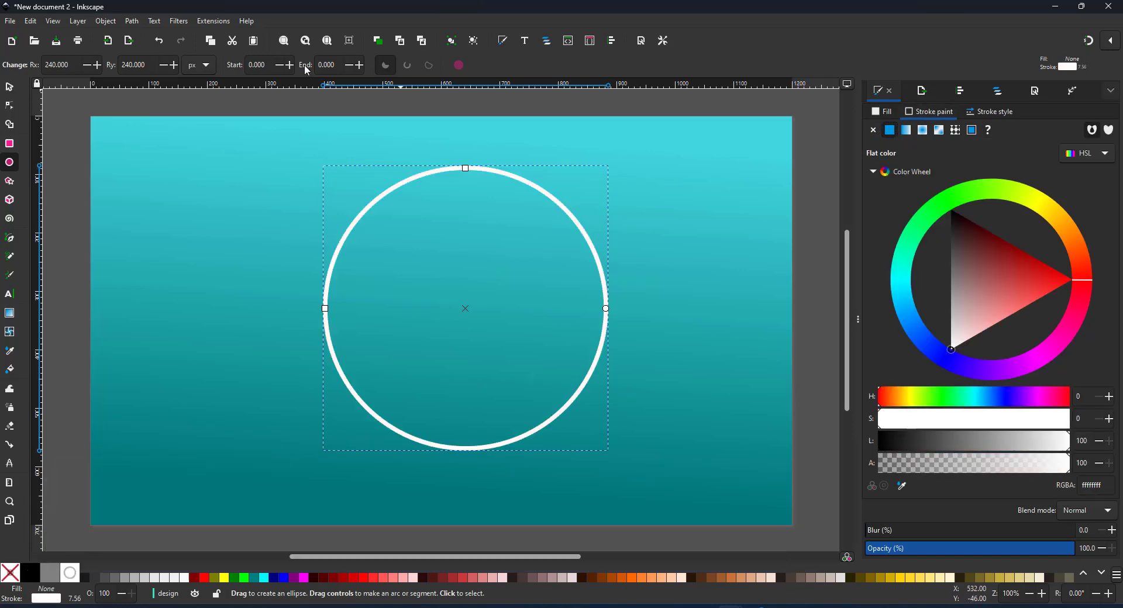
Set the circle's stroke width to 18 px.
click(988, 112)
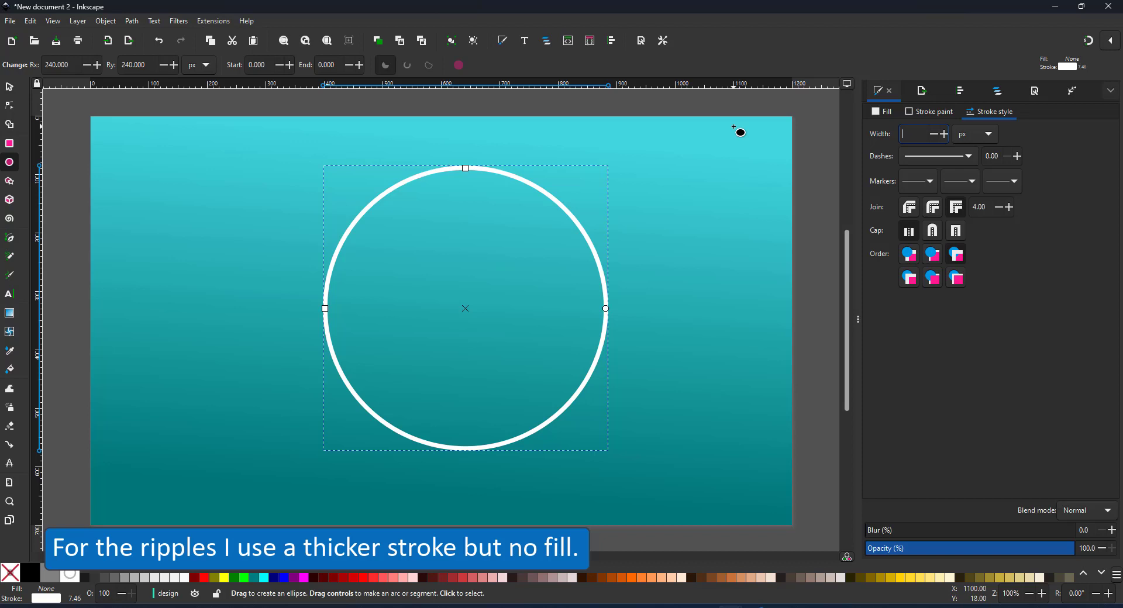
key(Return)
key(Delete)
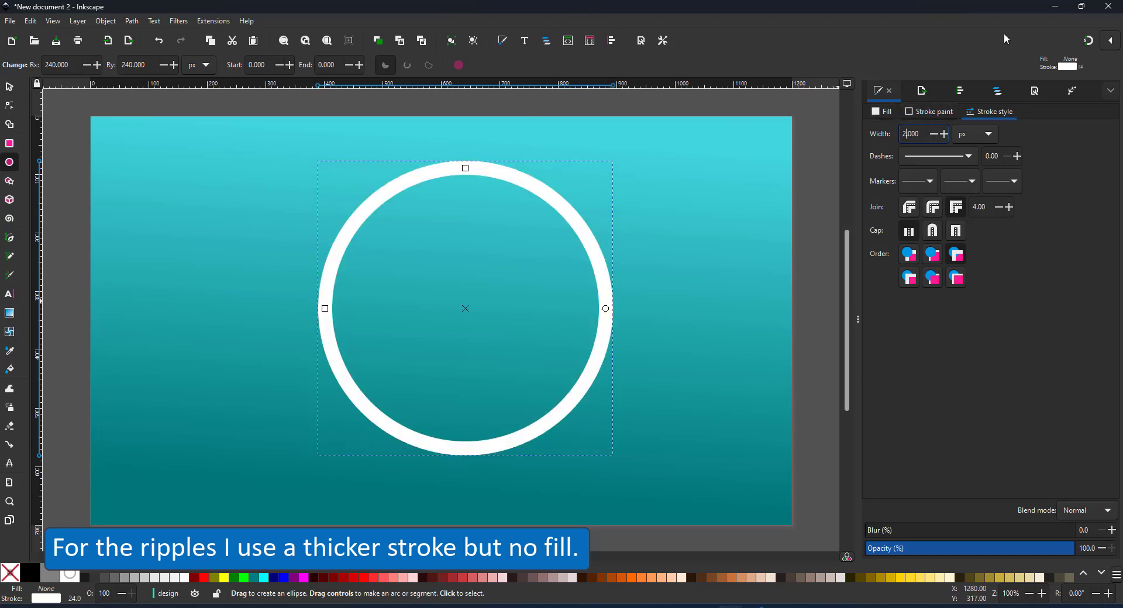
key(BackSpace)
key(BackSpace)
text(18)
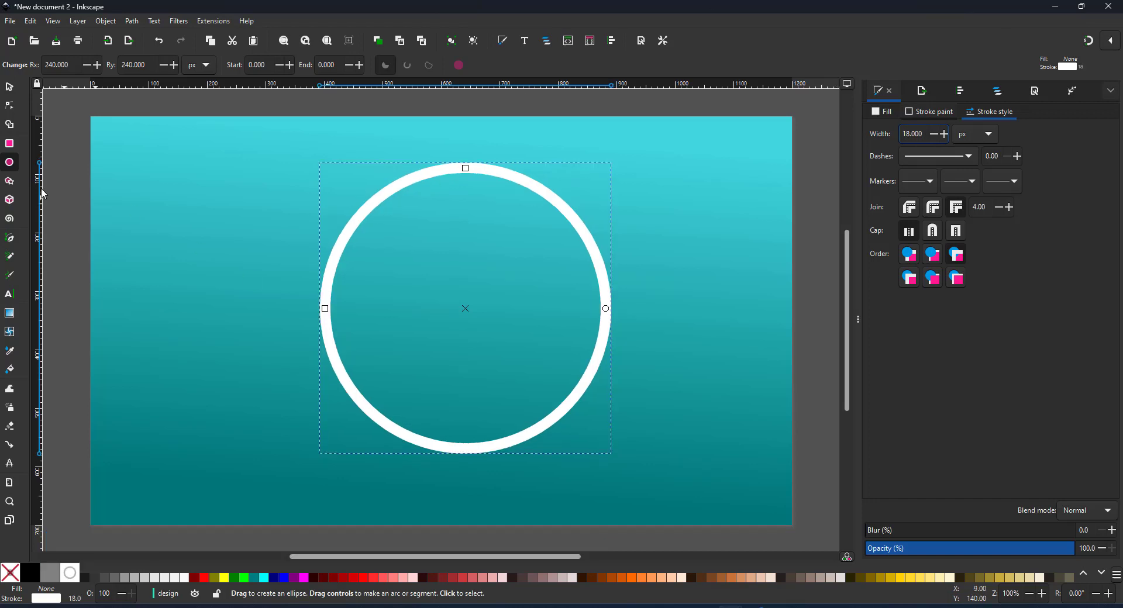
Enlarge the circle to about 1048 px wide and move it to about X 70, Y -121 px.
text(s)
mouse_move(613, 163)
mouse_down()
mouse_move(648, 127)
mouse_move(730, 90)
mouse_move(769, 129)
mouse_up()
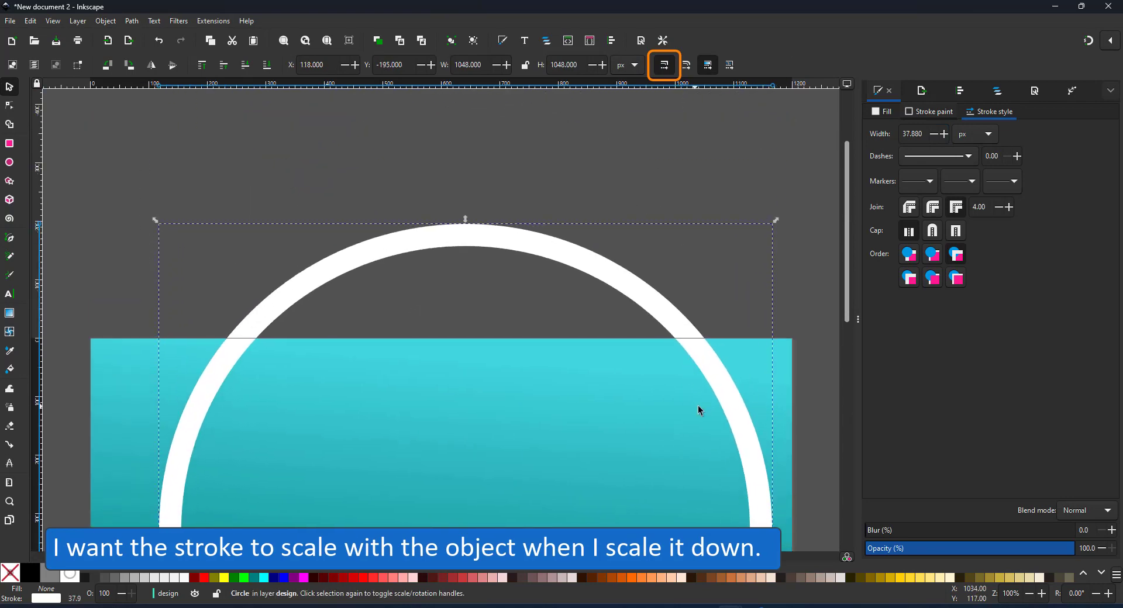
scroll(698, 407, down, 10)
drag(748, 209, 720, 253)
drag(719, 332, 737, 387)
Set the enlarged circle's stroke width back to 18 px.
text(1)
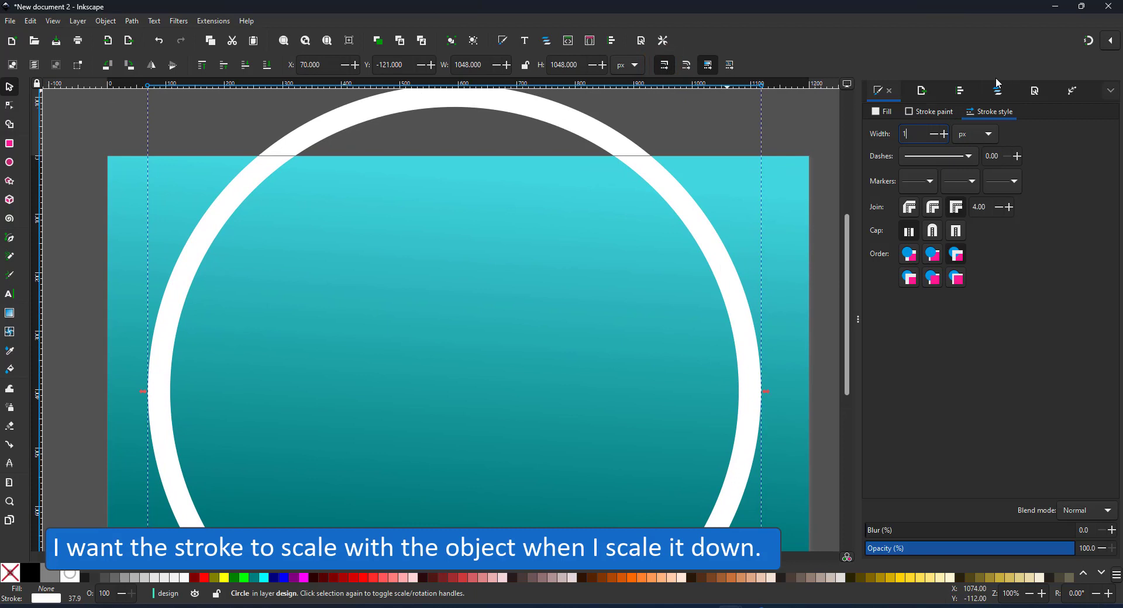
text(8)
key(Return)
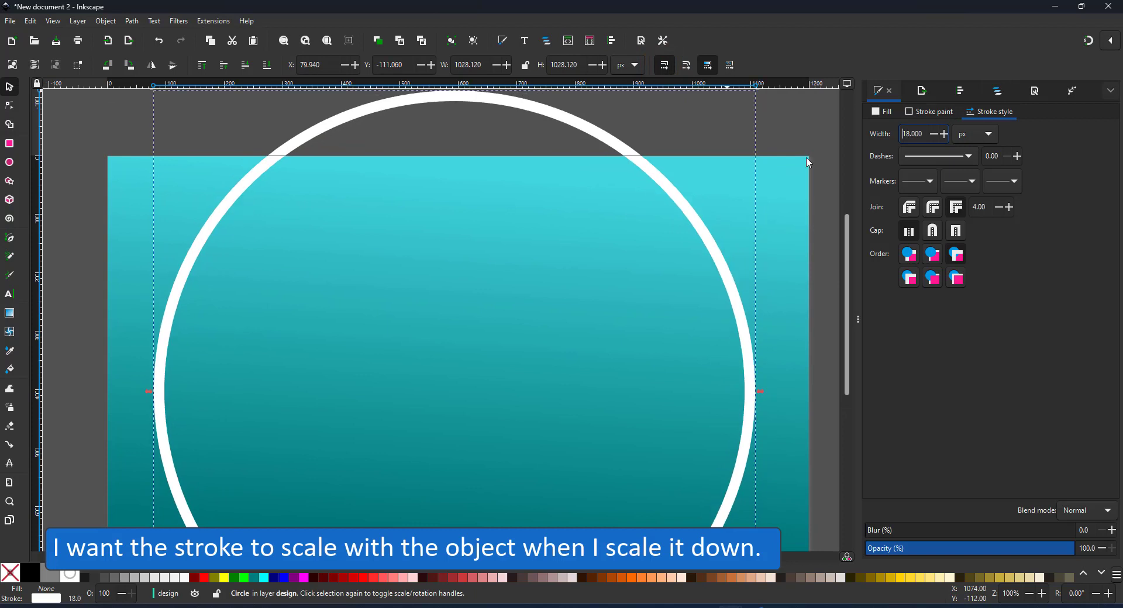
click(663, 66)
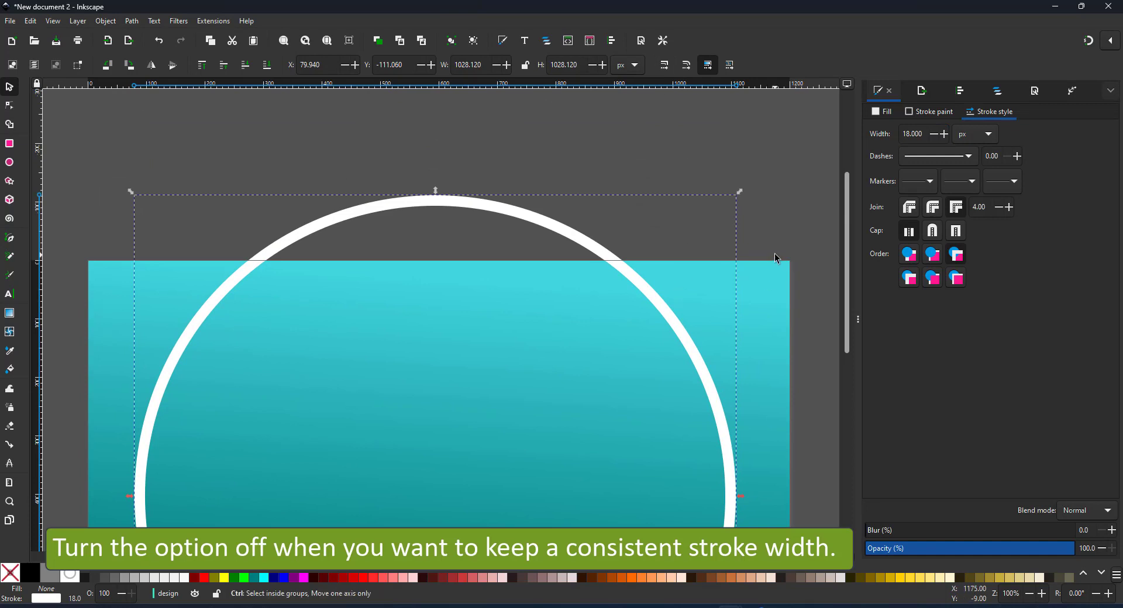
drag(739, 192, 514, 376)
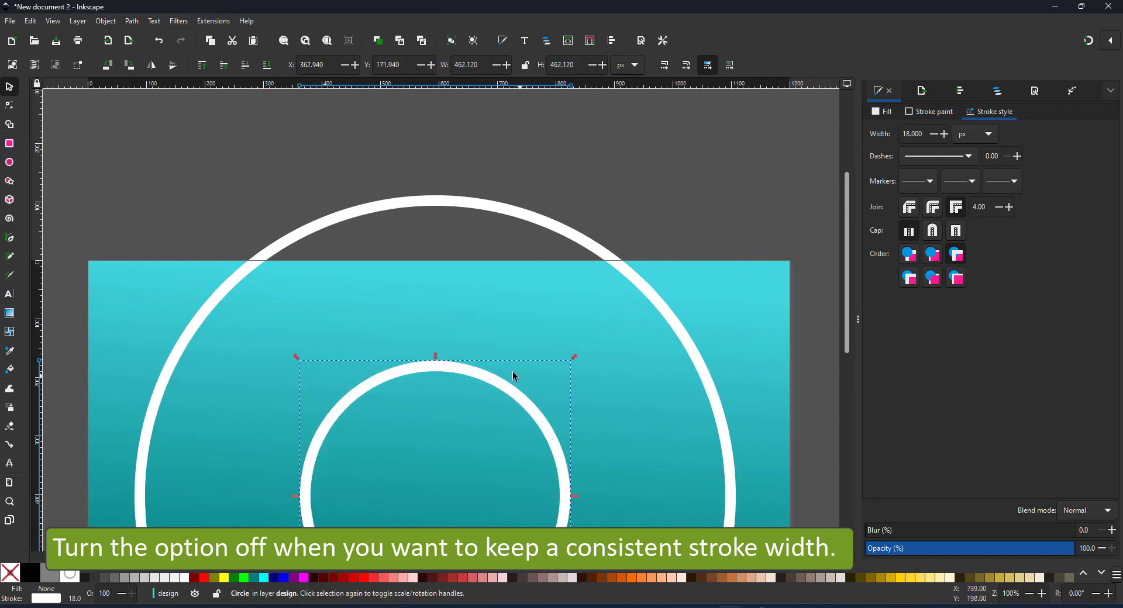
key(ctrl+z)
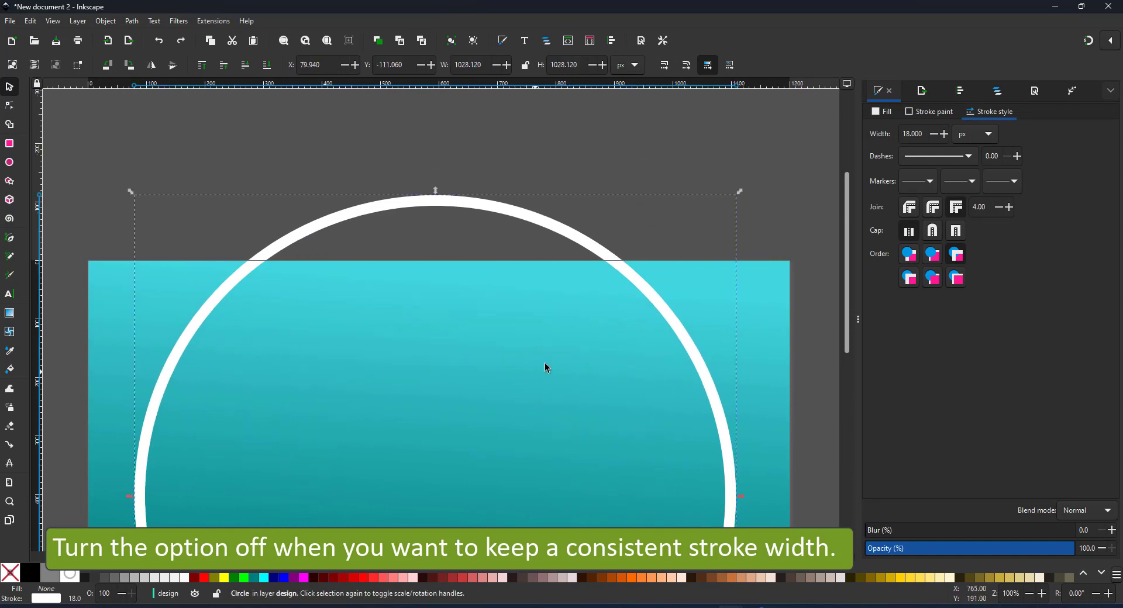
click(666, 65)
Create eight progressively smaller concentric duplicates of the circle, letting the stroke width scale with each one.
mouse_move(740, 192)
mouse_down()
mouse_move(707, 244)
mouse_move(661, 278)
mouse_move(665, 291)
mouse_move(651, 283)
mouse_move(639, 328)
mouse_move(569, 375)
mouse_move(551, 405)
mouse_move(531, 404)
mouse_move(485, 464)
mouse_up()
key(ctrl+d)
key(ctrl+d)
key(ctrl+d)
key(ctrl+d)
key(ctrl+d)
key(ctrl+d)
Enlarge the third and fourth rings from the outside around their centre to widen the gaps between them.
click(507, 355)
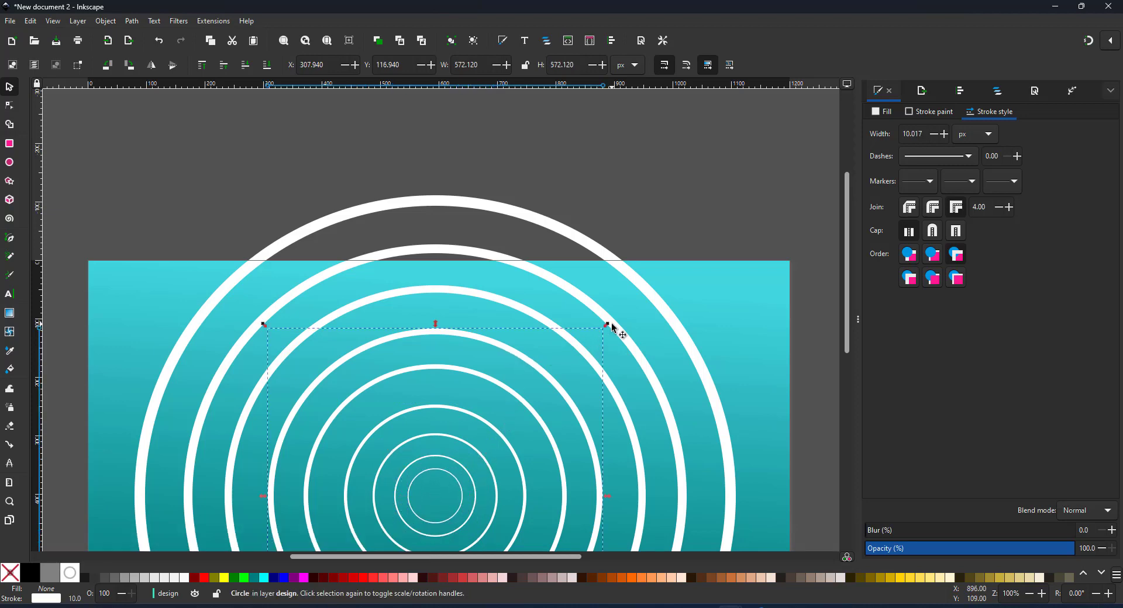
drag(607, 318, 678, 260)
key(ctrl+z)
click(541, 376)
click(506, 297)
Enlarge the two outermost rings together around their centre, and scale the outermost one further to about 1264 px wide.
shift+click(547, 225)
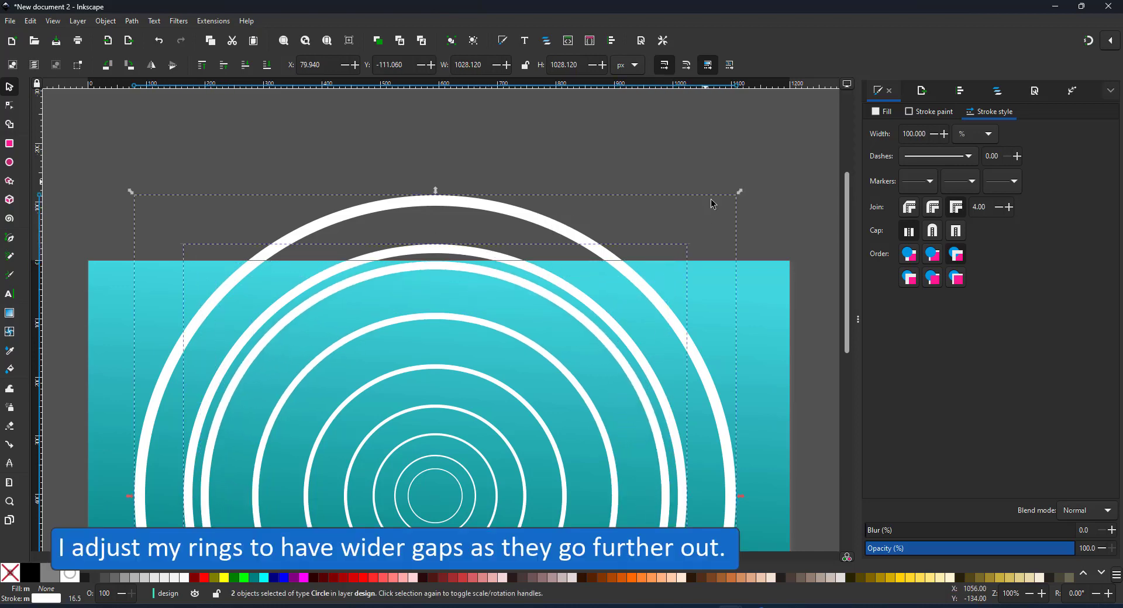
drag(740, 192, 794, 145)
key(Escape)
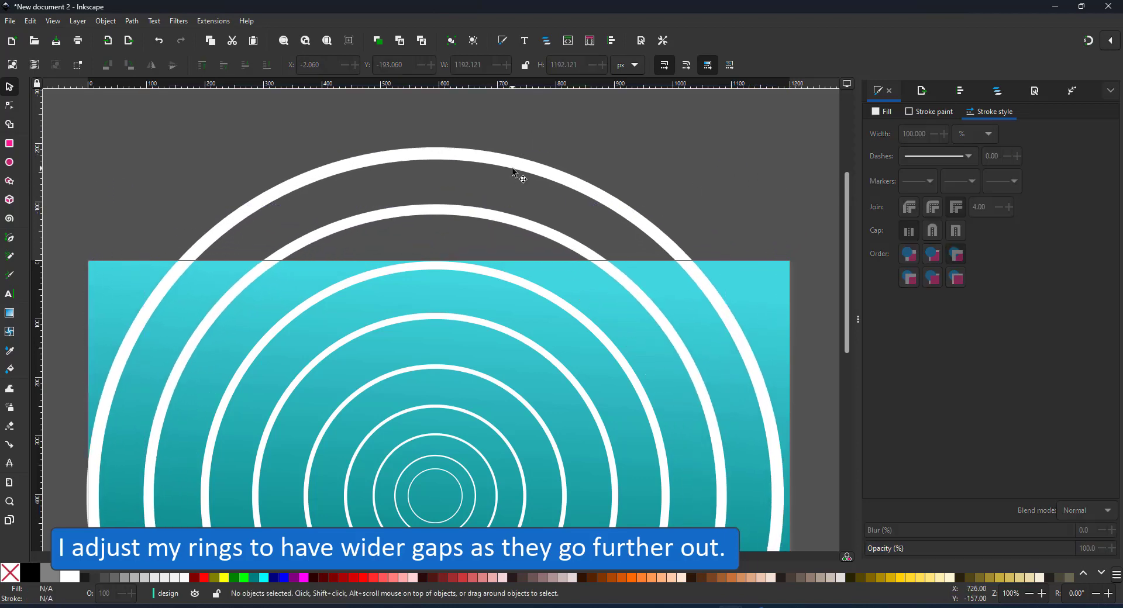
click(512, 173)
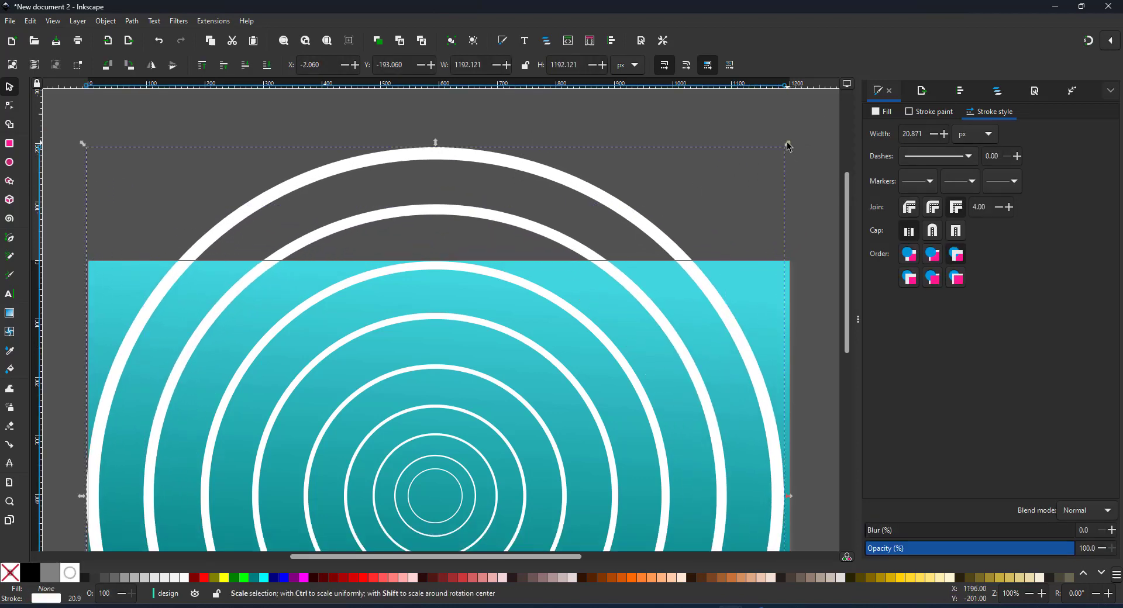
drag(788, 146, 810, 124)
Group the eight inner circles and move the outermost circle into that group.
click(997, 91)
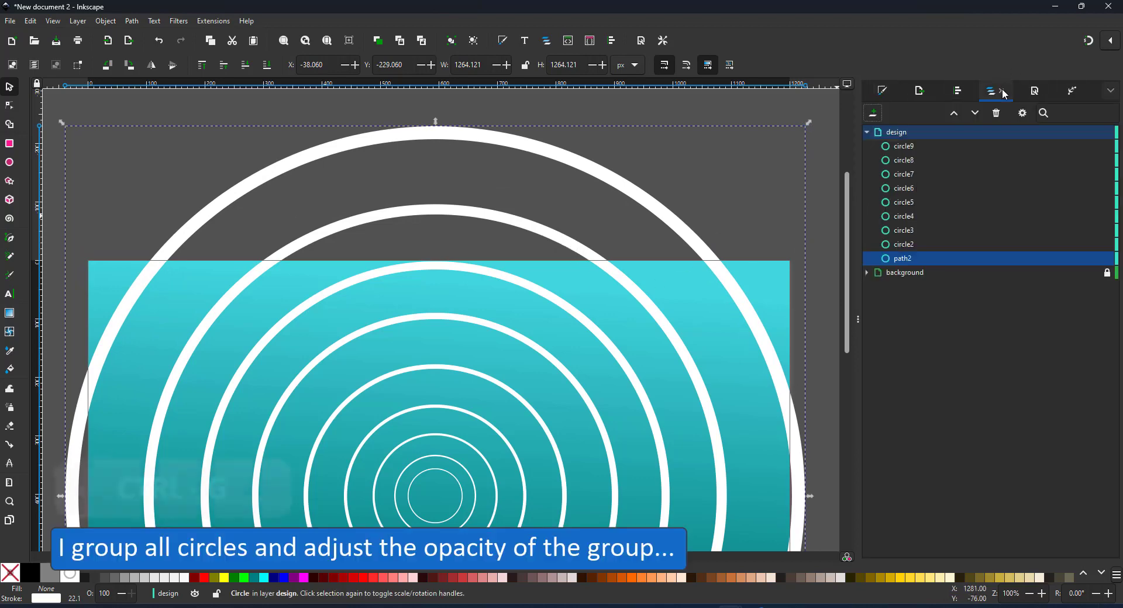
click(934, 146)
shift+click(911, 244)
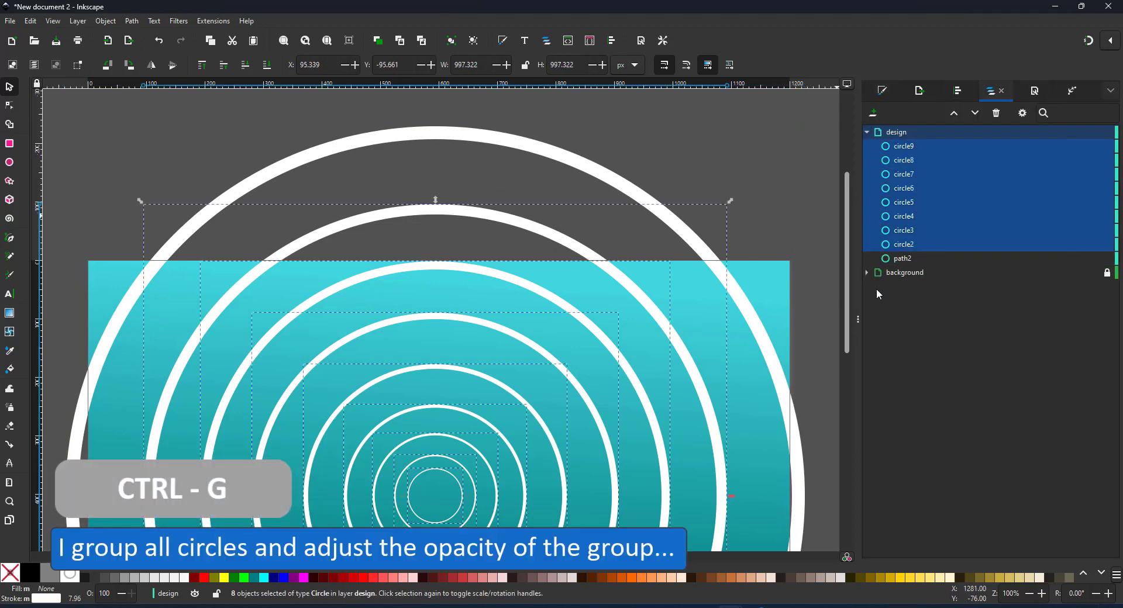
key(ctrl+g)
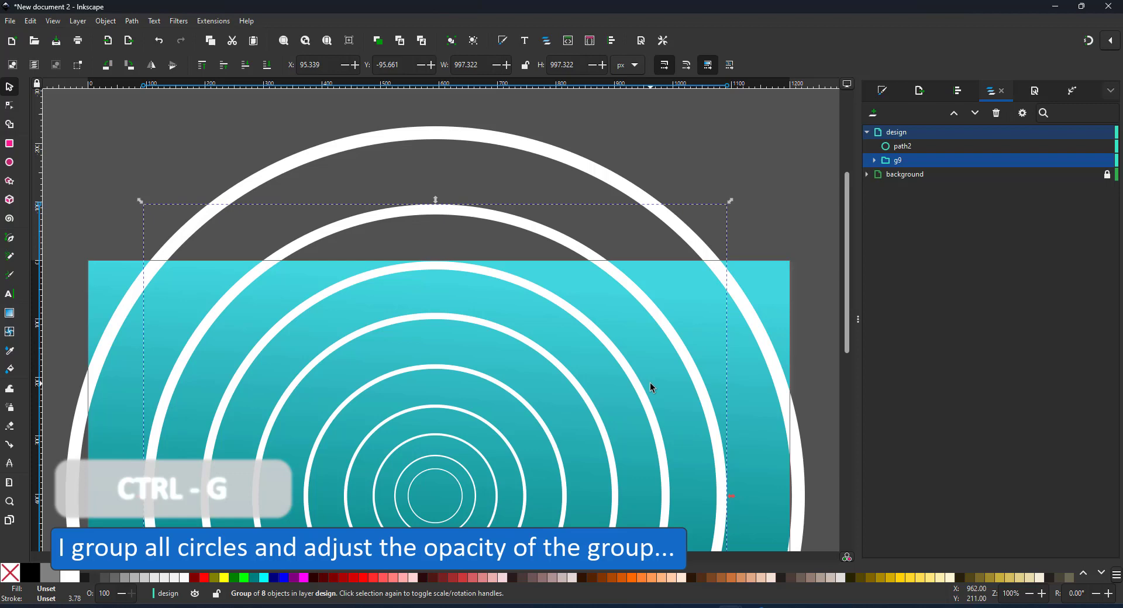
click(928, 145)
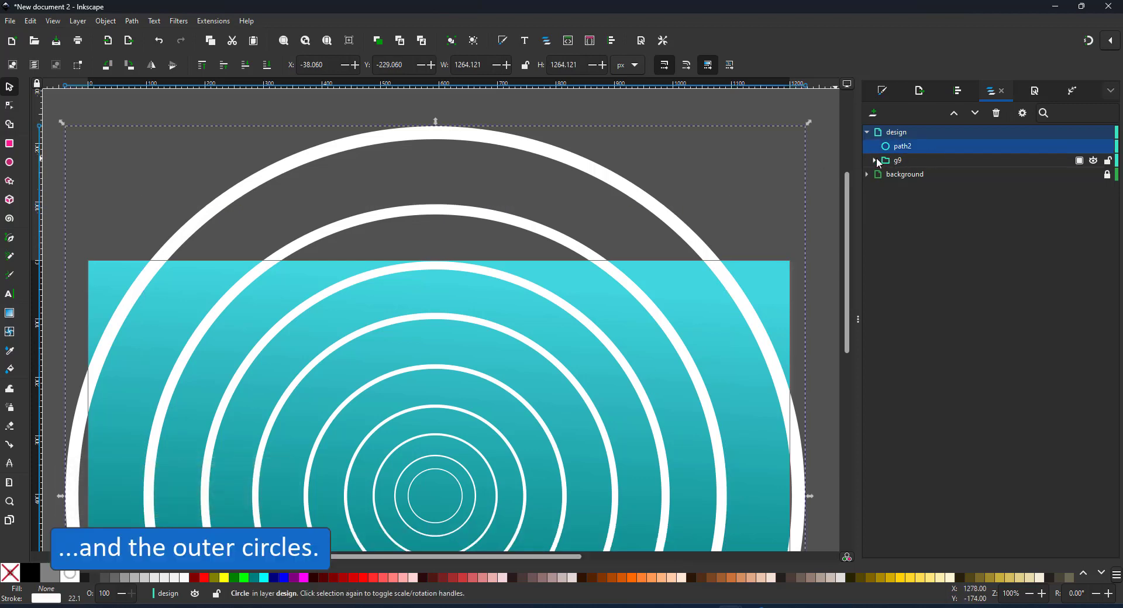
click(903, 159)
drag(906, 147, 897, 161)
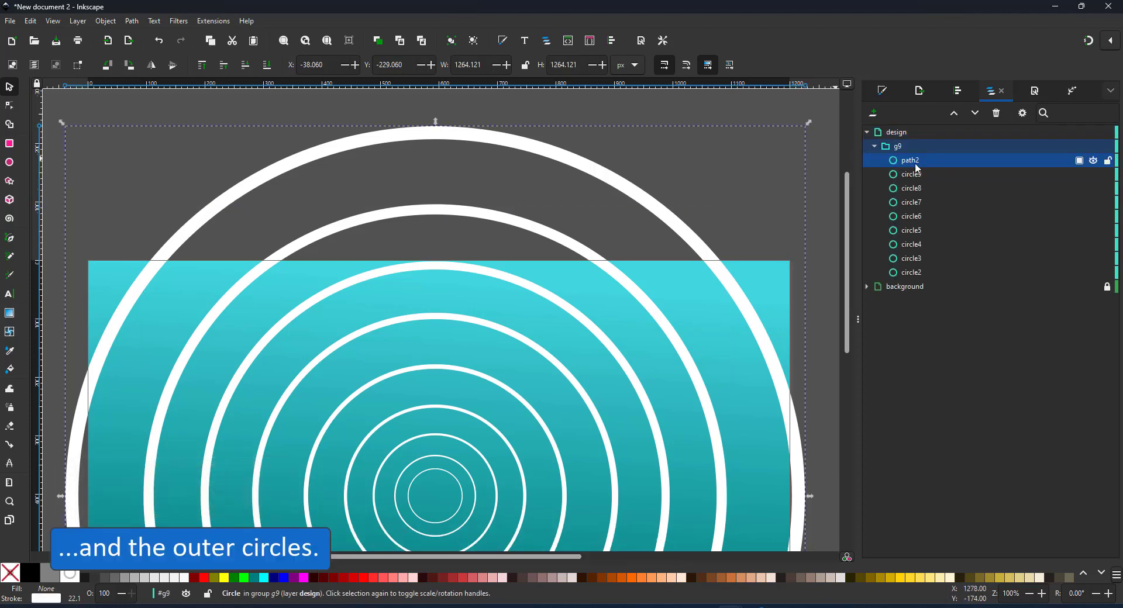
Lower the opacity of the whole circle group to about 37%.
click(913, 152)
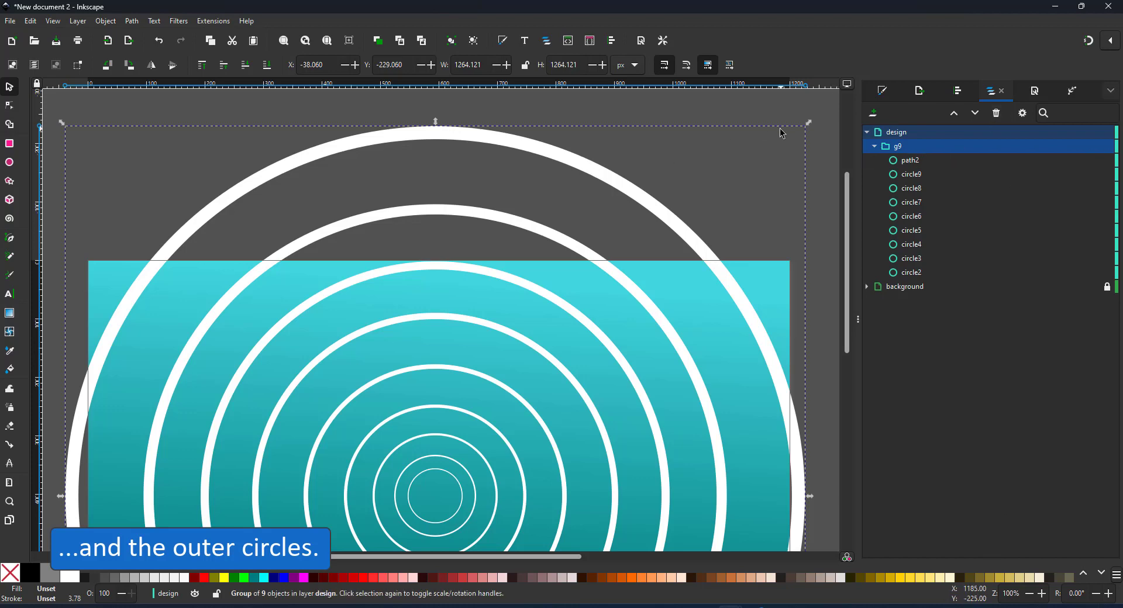
key(ctrl+shift+f)
mouse_move(994, 548)
mouse_down()
mouse_move(942, 566)
mouse_move(881, 550)
mouse_up()
Fade the outer rings individually inside the group, with the second ring from the outside at 28.5% opacity and the third slightly stronger.
ctrl+click(729, 278)
ctrl+click(652, 319)
click(922, 551)
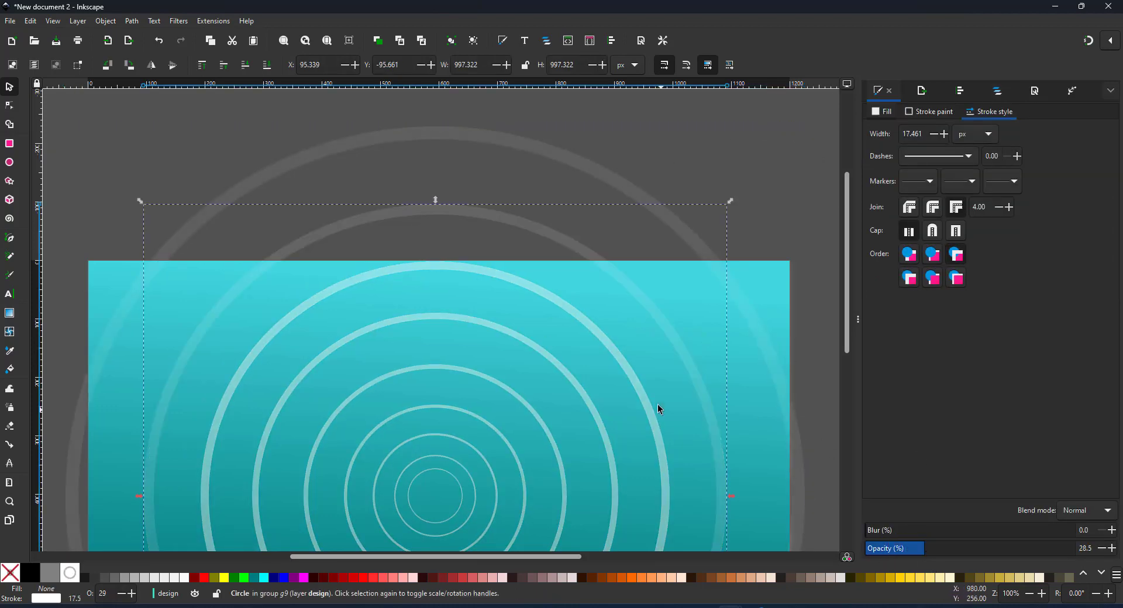
ctrl+click(656, 407)
click(952, 551)
Set gradually higher opacities on the fourth, fifth and sixth rings from the outside, using 70.4% for the fifth and 87.3% for the sixth.
ctrl+click(612, 447)
click(978, 548)
ctrl+click(554, 447)
click(1013, 549)
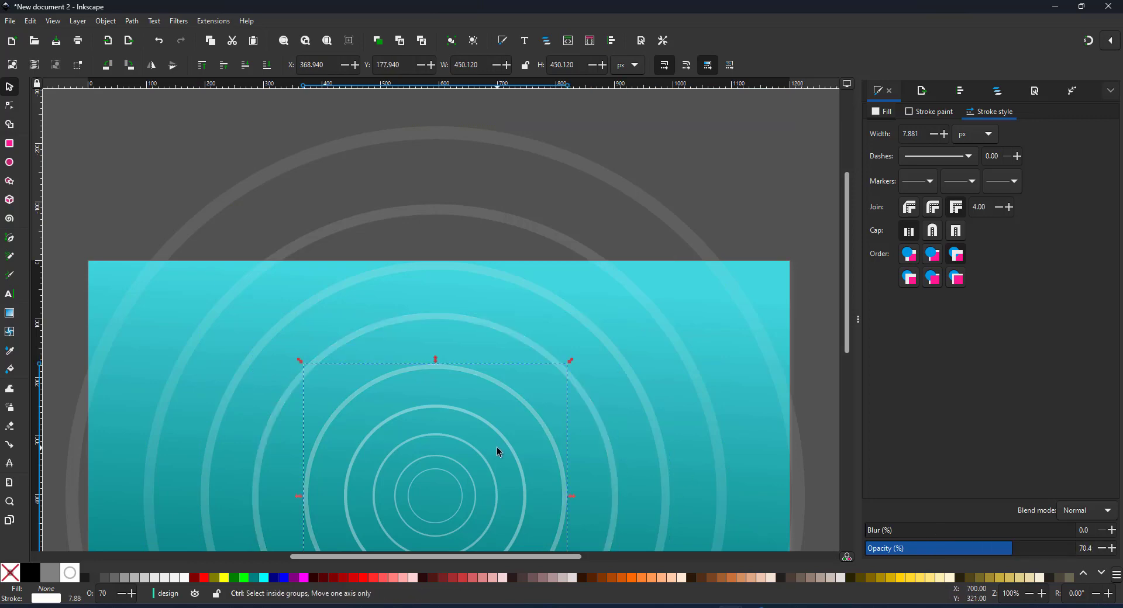
ctrl+click(510, 447)
click(1047, 548)
Move the ripple group up and to the right, to about X 39, Y -441 px.
key(Escape)
scroll(617, 376, down, 6)
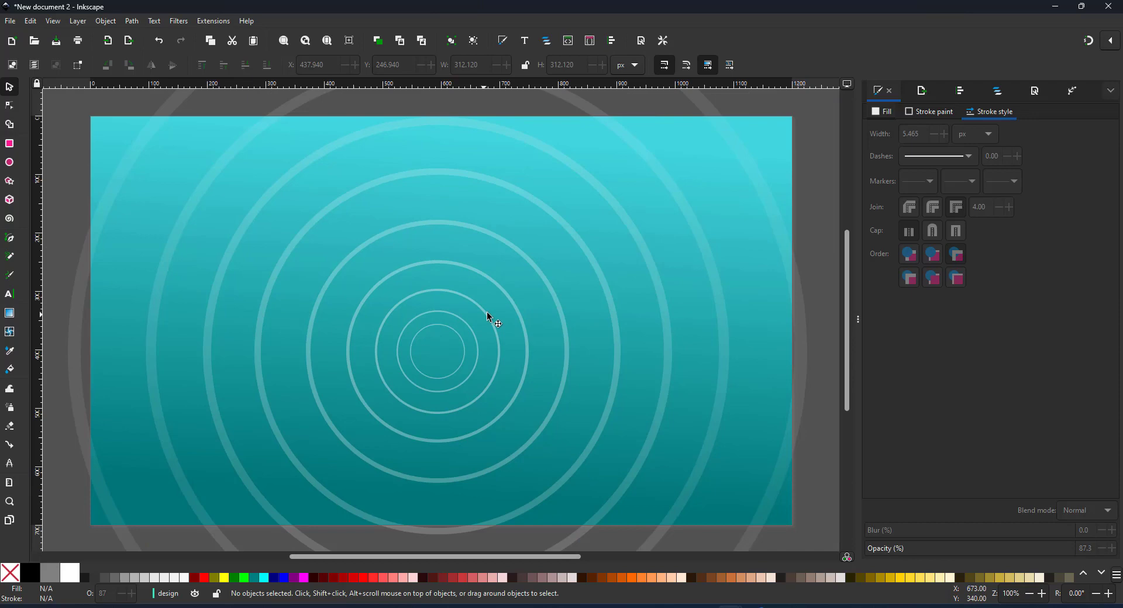
drag(459, 333, 505, 207)
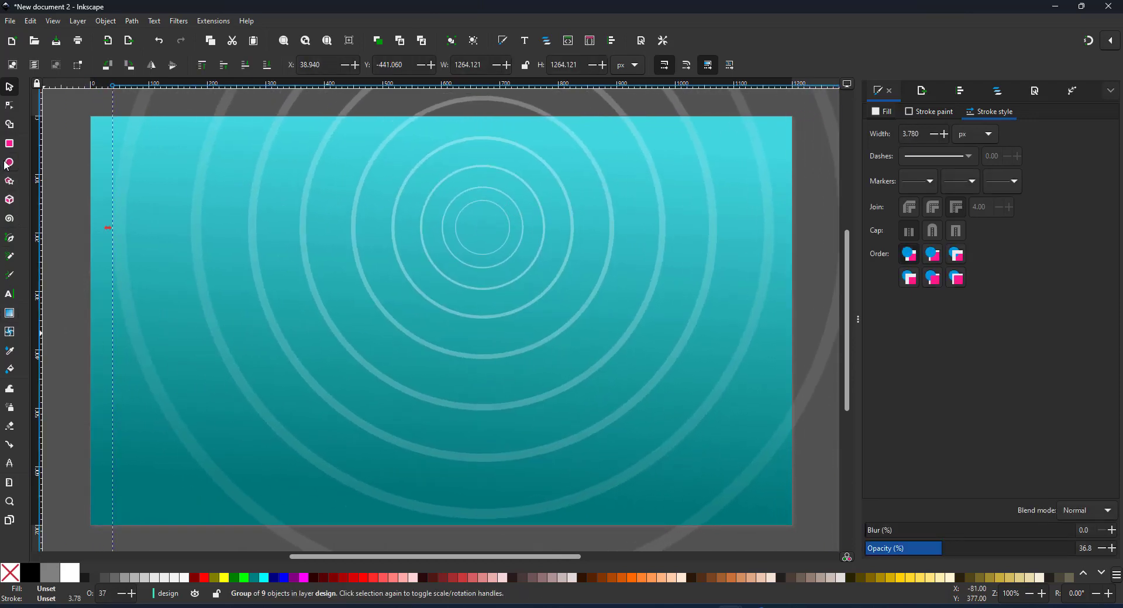
Draw a circle with a radius of about 126 px in the lower-left area of the page as a lily pad base.
click(997, 91)
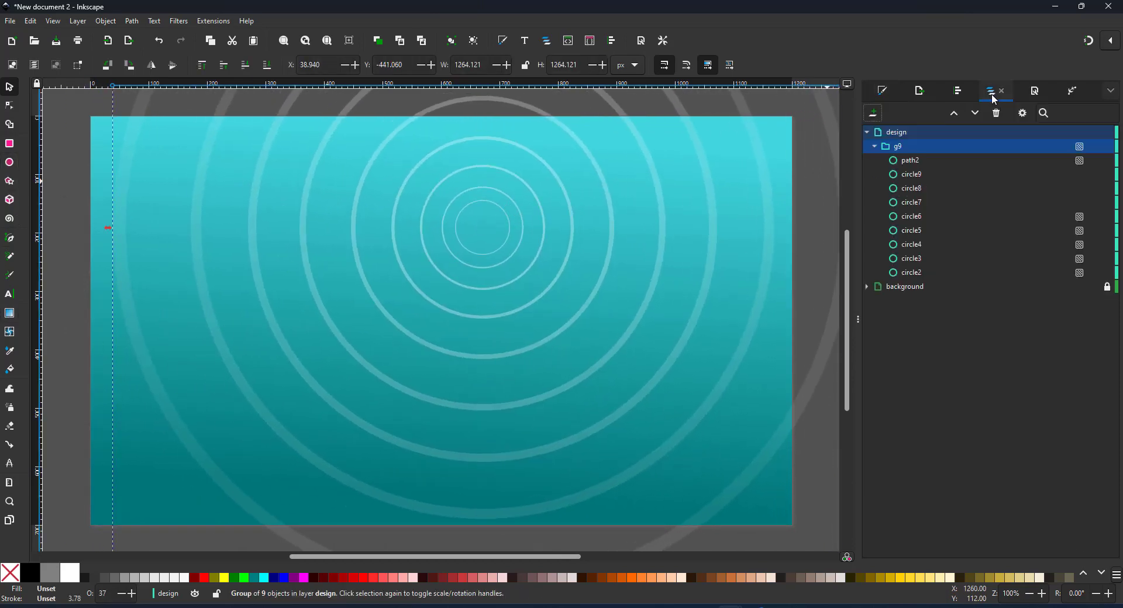
click(10, 162)
mouse_move(181, 330)
mouse_down()
mouse_move(276, 456)
mouse_move(331, 478)
mouse_up()
click(878, 92)
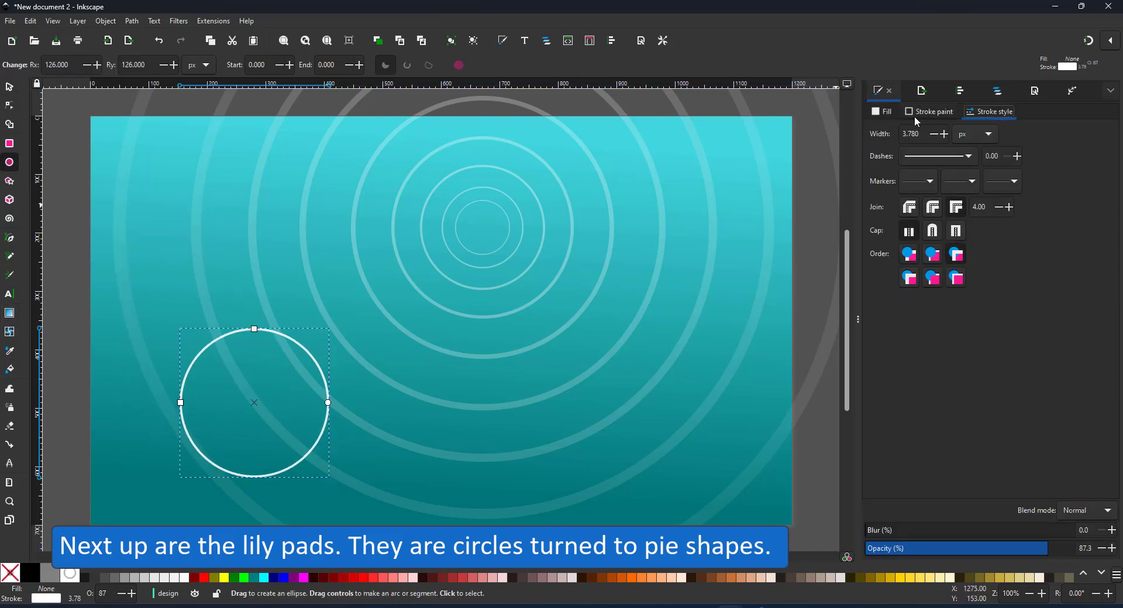
Remove the new circle's stroke and give it a flat green fill of 00bd26.
click(930, 111)
click(873, 130)
click(882, 111)
click(889, 129)
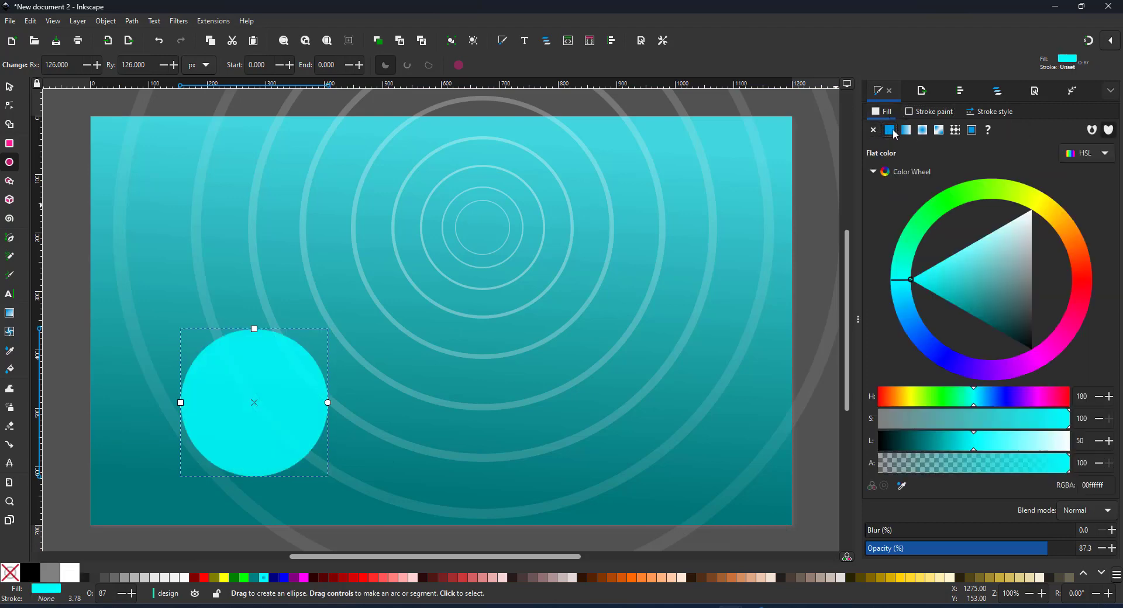
drag(923, 216, 930, 212)
drag(962, 276, 927, 270)
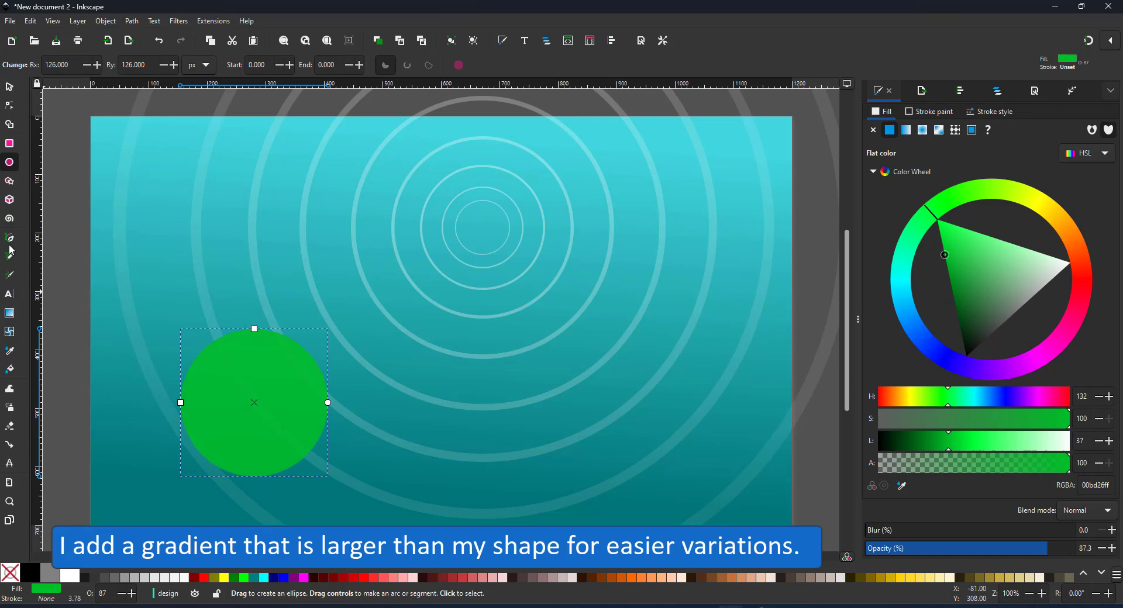
Add a linear gradient from the circle's upper part to beyond its lower-left edge, and make the end stop fully opaque.
click(10, 314)
drag(265, 348, 198, 514)
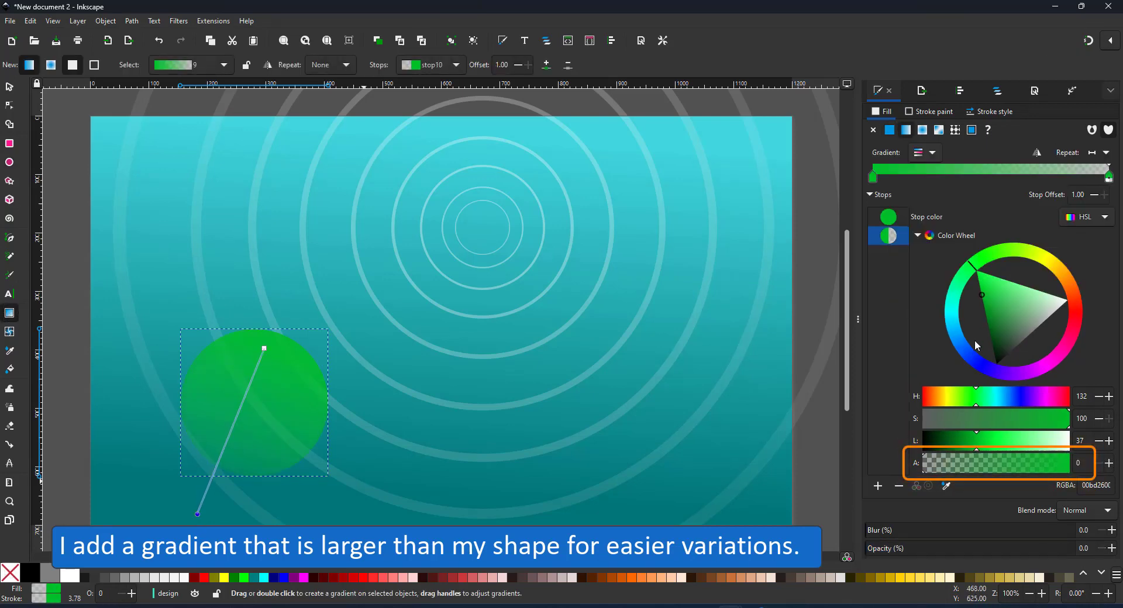
click(1078, 456)
Recolour the gradient's end stop to dark green 0f3700 and its start stop to yellowish green 3dbd00.
drag(953, 445, 938, 441)
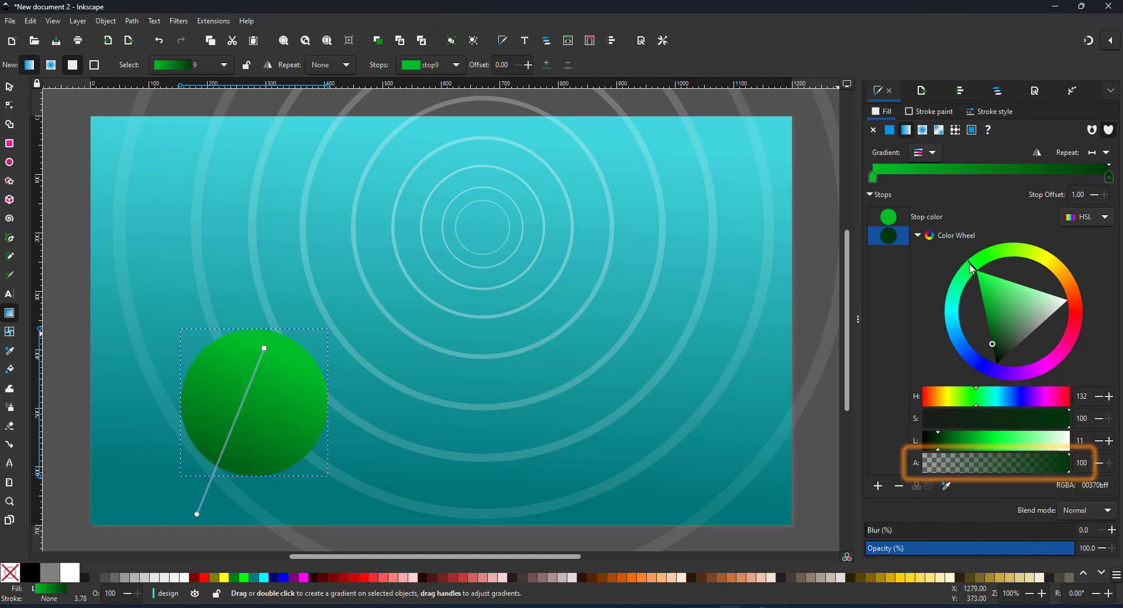
drag(974, 265, 1004, 273)
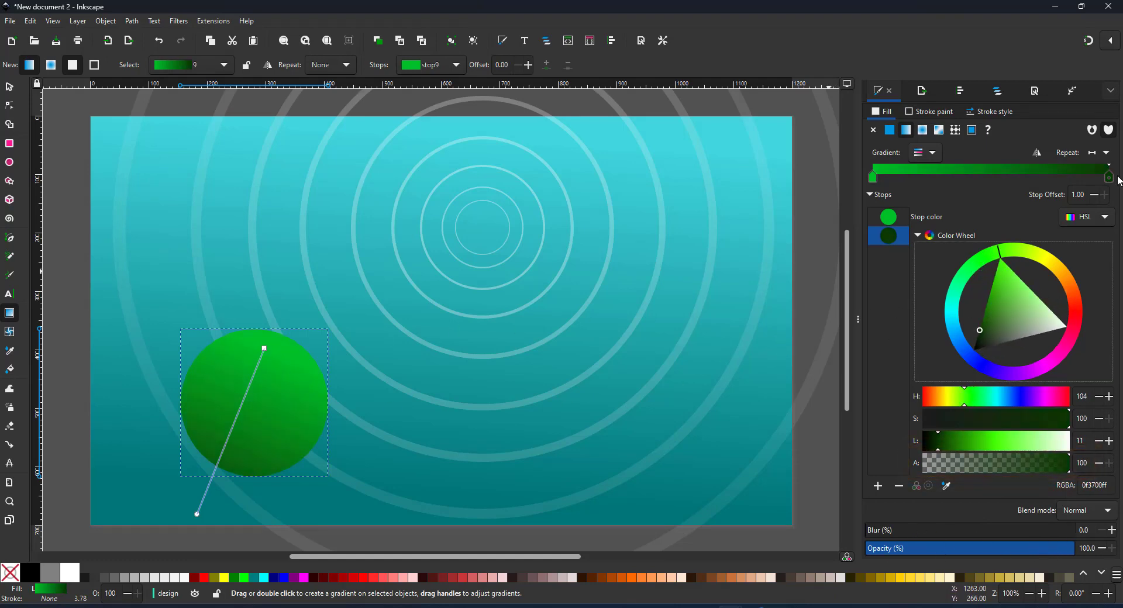
click(873, 177)
drag(984, 265, 1005, 262)
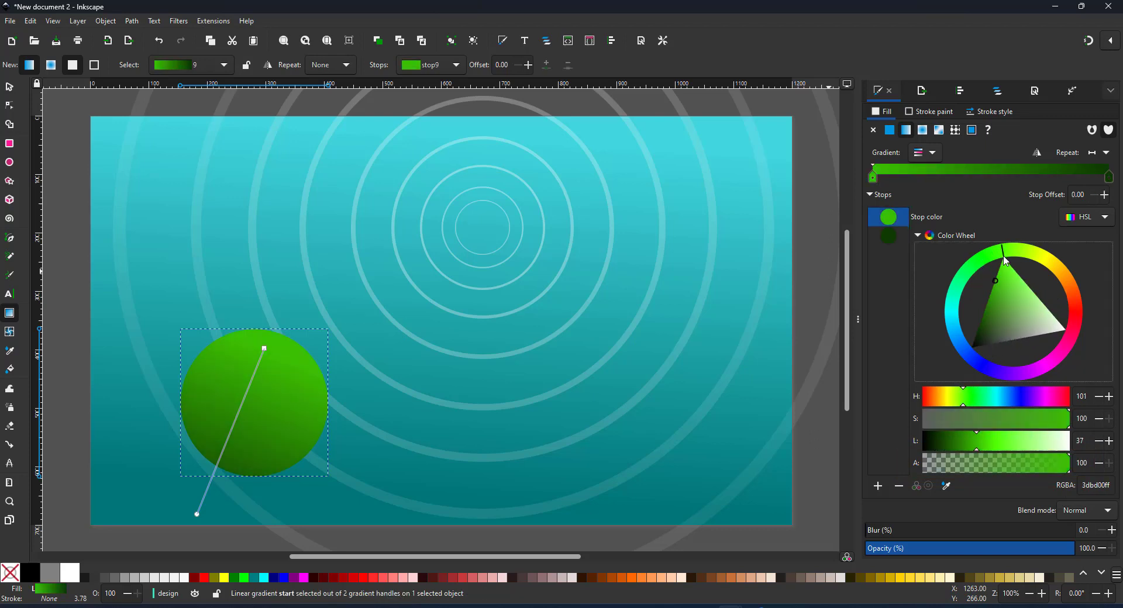
Move the green circle up and slightly left, to X 123, Y 239 px.
key(s)
drag(263, 446, 245, 373)
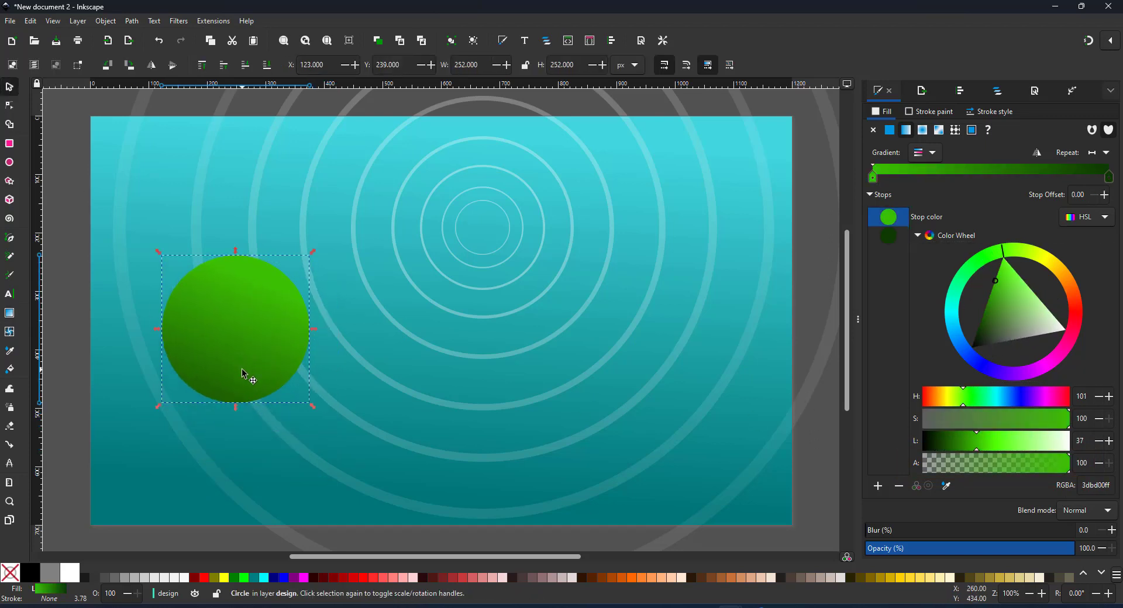
Shift the gradient's start slightly outward and open a wedge-shaped notch in the right side of the green circle.
click(13, 107)
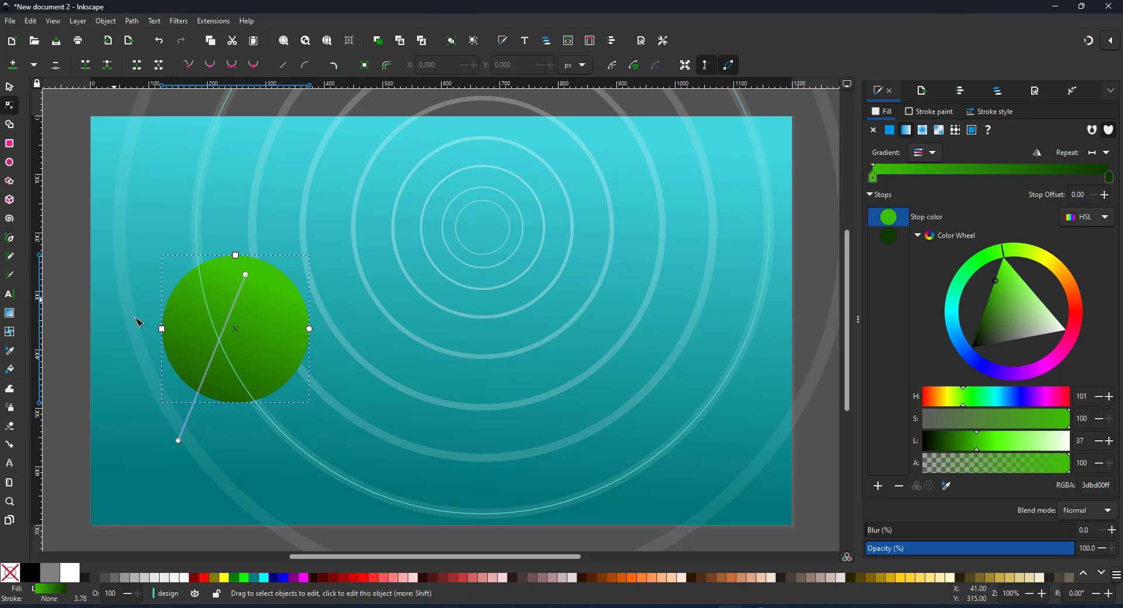
click(258, 274)
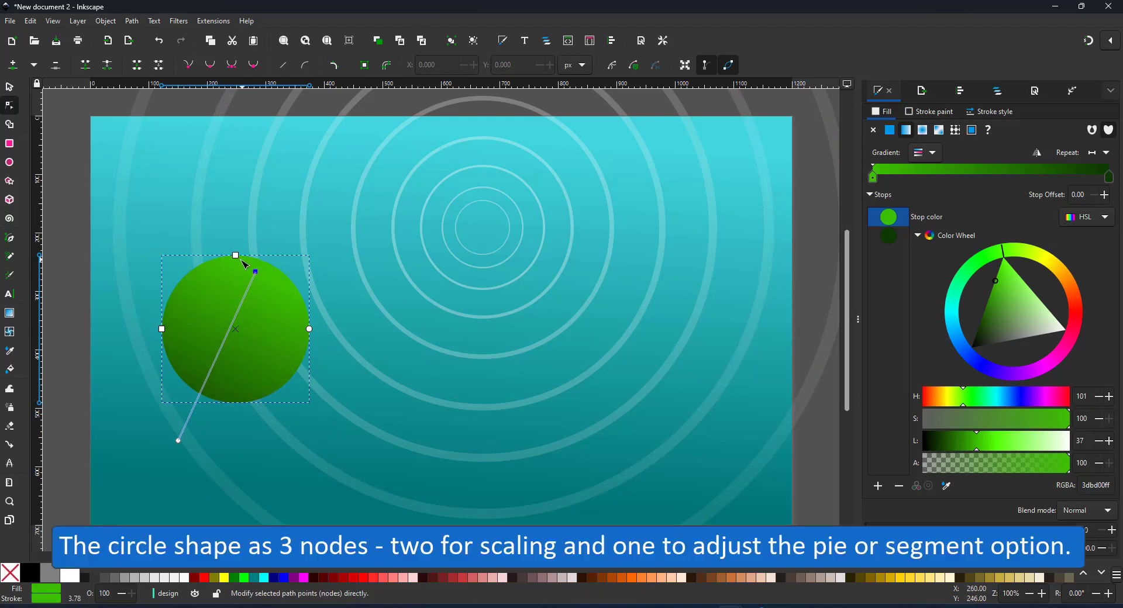
drag(237, 255, 235, 293)
key(ctrl+z)
mouse_move(162, 329)
mouse_down()
mouse_move(216, 329)
mouse_move(162, 330)
mouse_up()
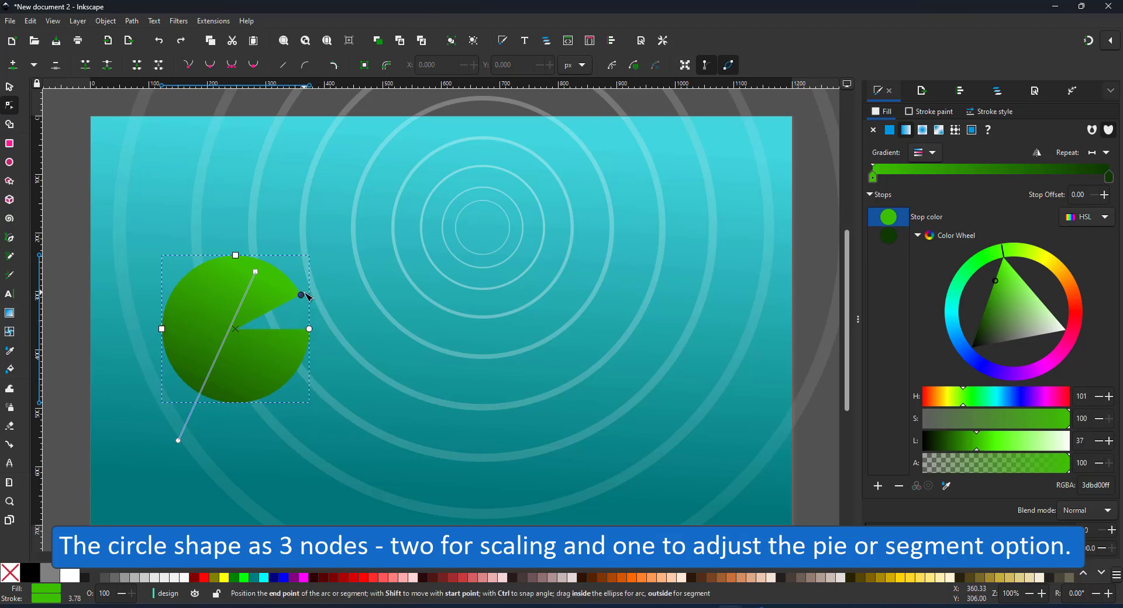
key(s)
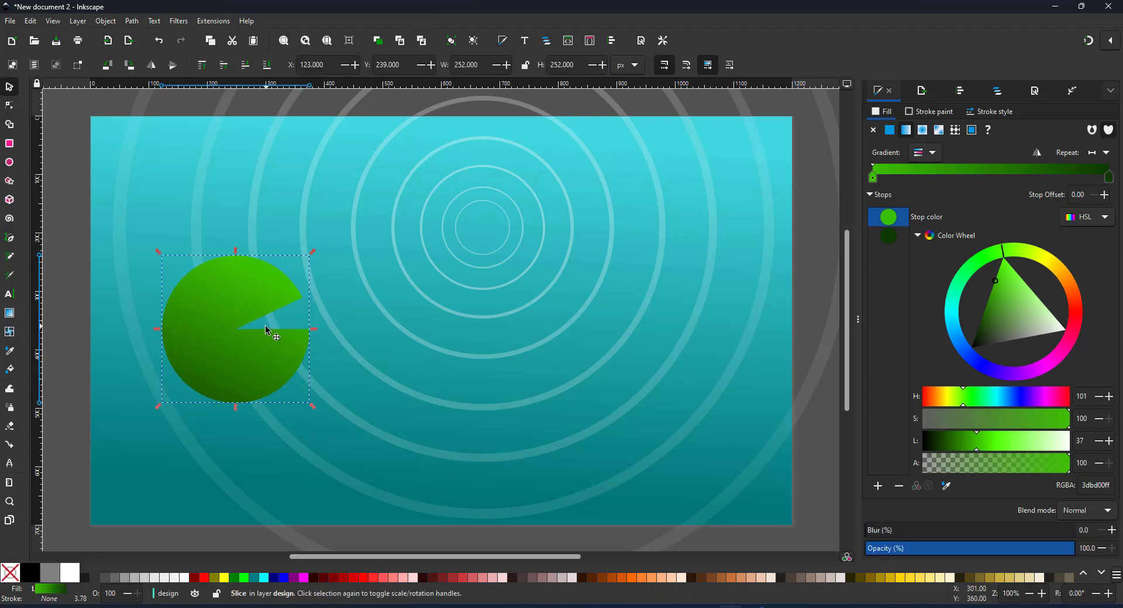
Duplicate the lily pad, scale the copy to about 196 px wide, rotate it, and place it below the original.
key(Down)
drag(313, 254, 281, 293)
key(shift+s)
drag(237, 332, 246, 447)
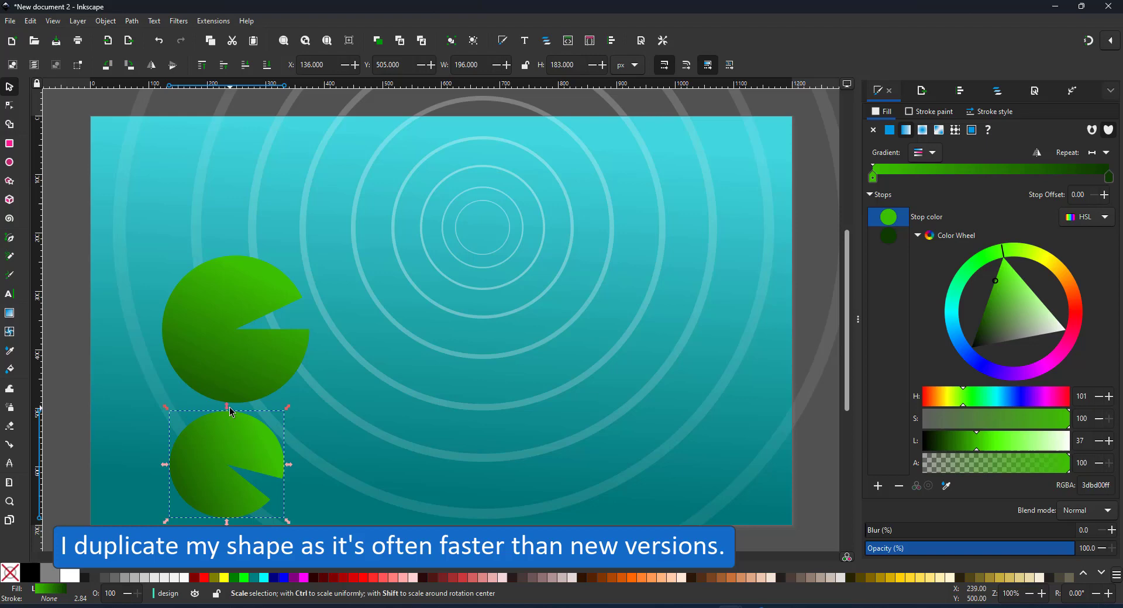
Duplicate the large pad, scale the copy to about 142 px, rotate it about a quarter turn, and place it at the original's upper left.
click(276, 357)
key(ctrl+d)
drag(313, 252, 280, 285)
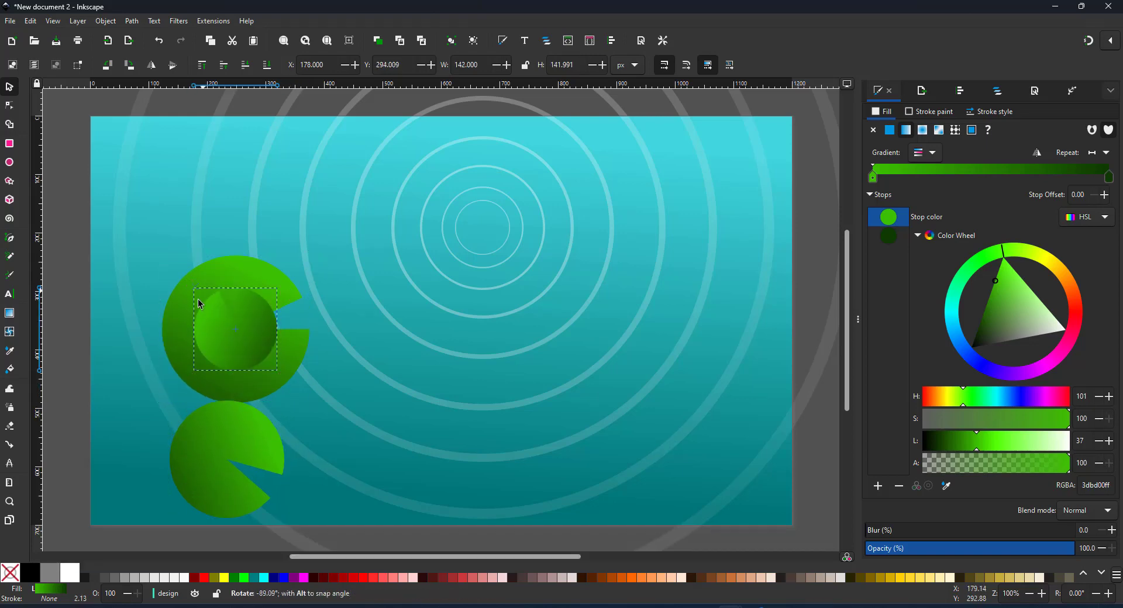
drag(250, 322, 102, 329)
Add a rotated 119 px copy of the pad at X 9, Y 408 px, left of the large pad.
key(ctrl+d)
key(ctrl+z)
click(165, 355)
click(163, 349)
drag(183, 341, 169, 354)
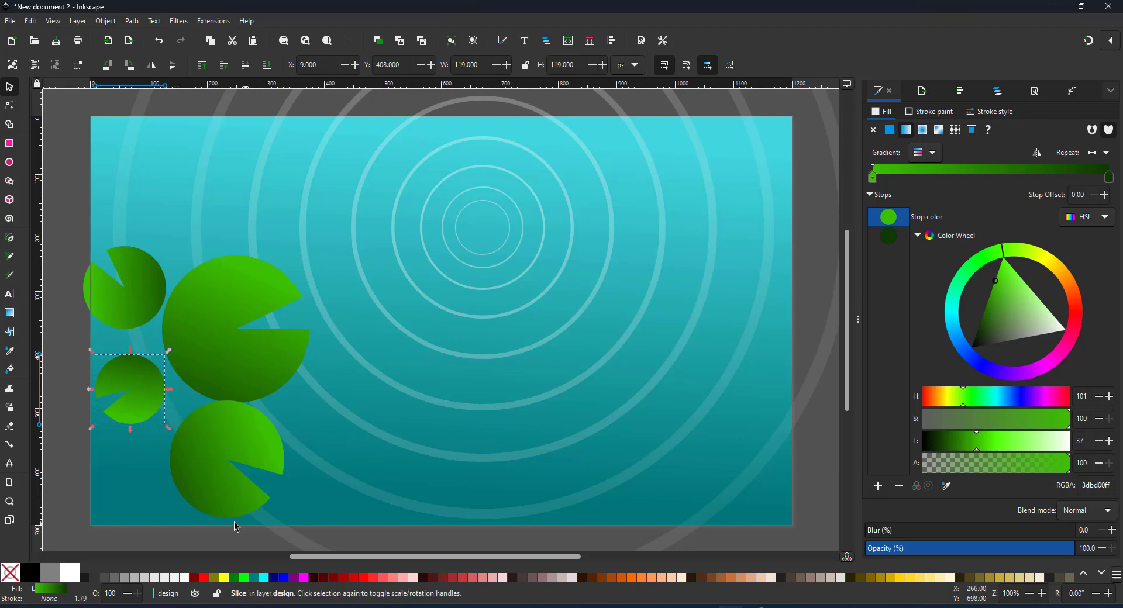
Give the smallest pad a flat dark teal 005252 fill, Multiply blend mode and 51.2% opacity.
click(256, 580)
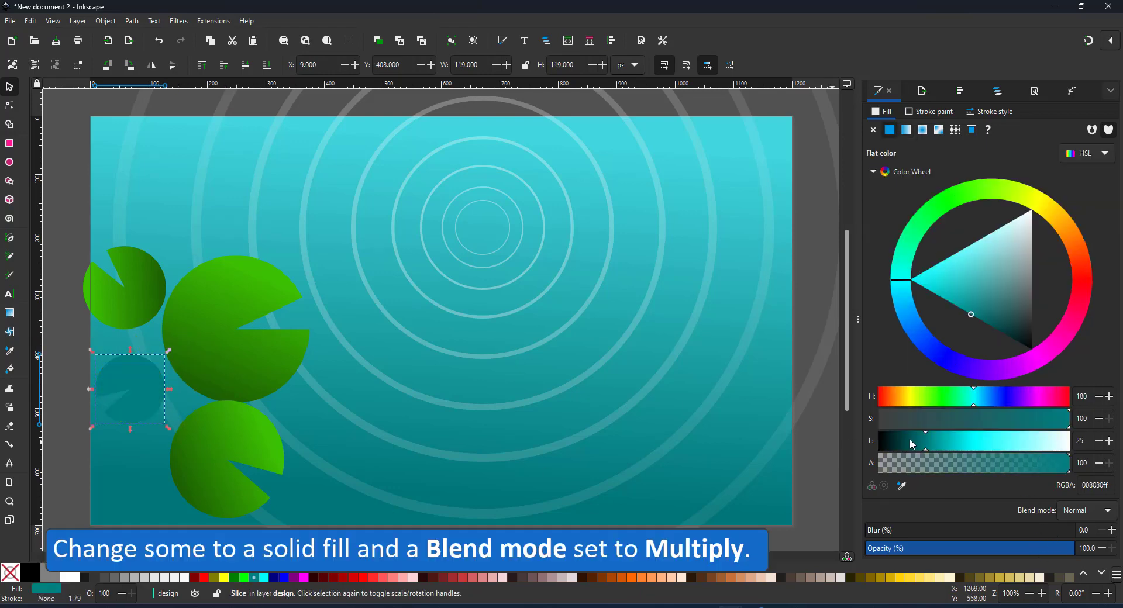
click(910, 442)
click(1088, 511)
click(1085, 543)
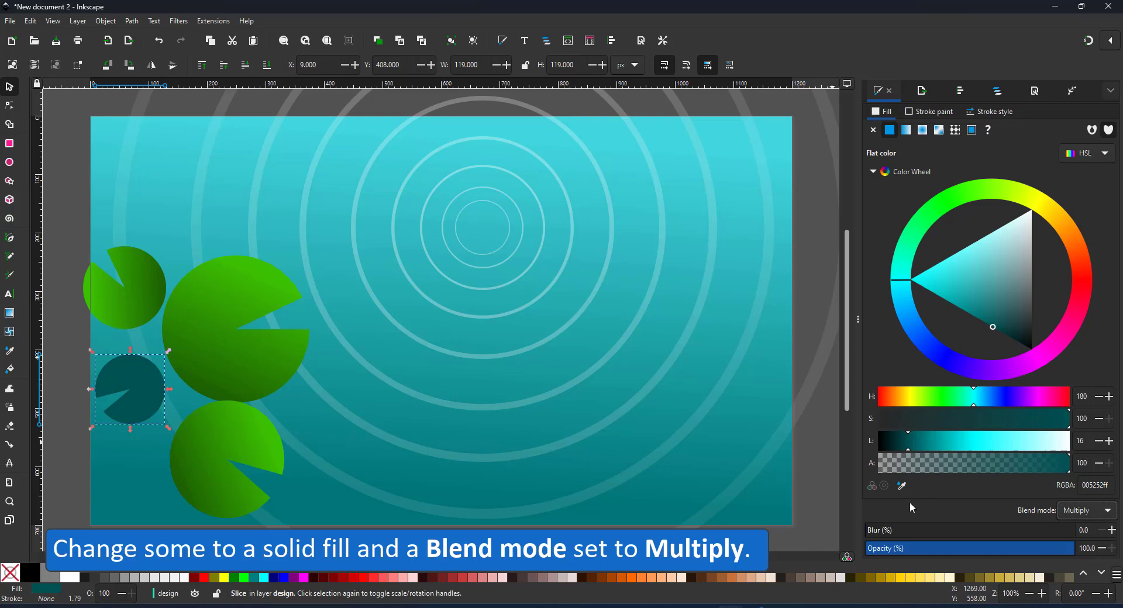
click(973, 548)
Tuck the dark teal pad beside the large green pad and leave another 119 px copy at the pond's lower left.
drag(130, 392, 161, 443)
key(space)
click(125, 454)
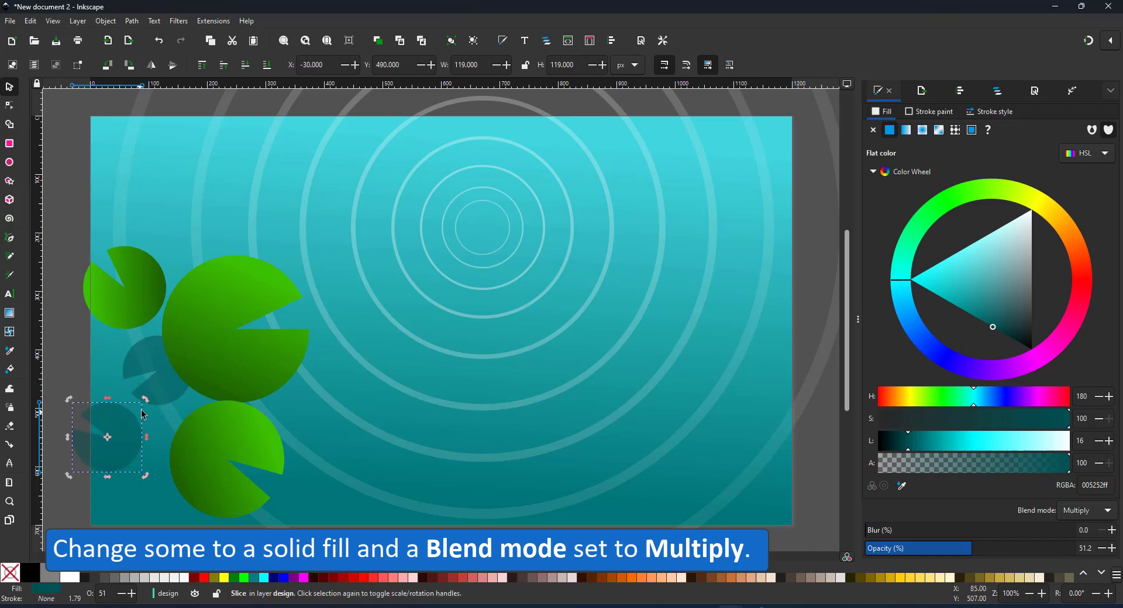
Shrink the lower-left dark pad to about 85 px and place a copy behind the lower green pad.
drag(146, 399, 131, 455)
key(ctrl+d)
click(130, 459)
key(End)
drag(149, 478, 206, 232)
Place a small dark pad copy above the large green pad and lower the opacity of the smaller dark pads.
key(ctrl+d)
drag(189, 249, 183, 248)
click(920, 550)
click(96, 452)
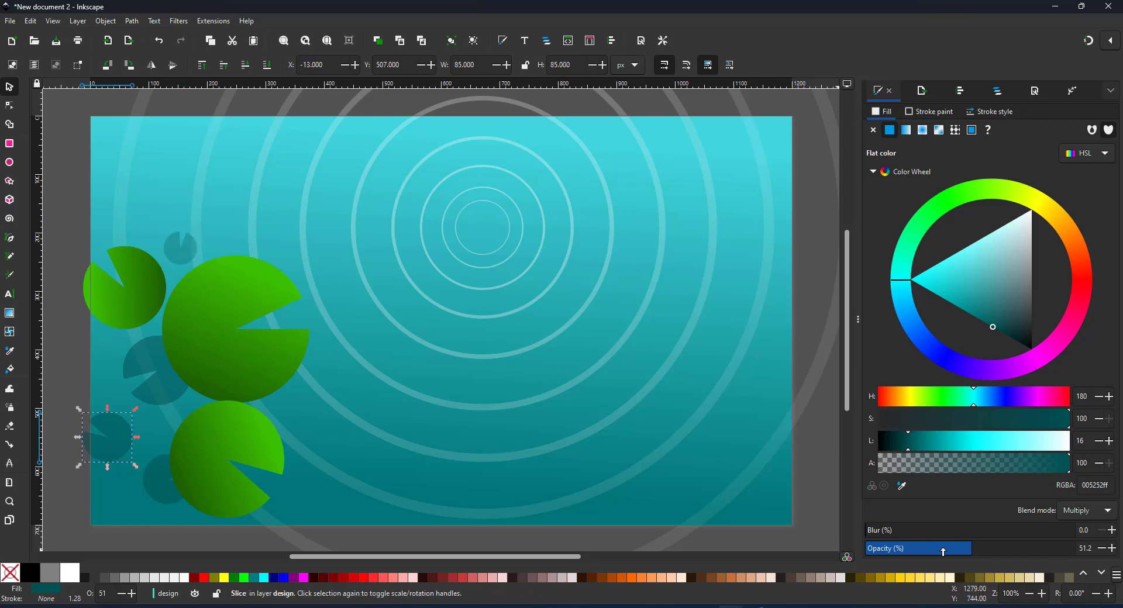
Reposition the gradient handles of the upper-left and lower green pads so they shade from upper right or top to bottom.
key(Tab)
key(n)
drag(188, 288, 138, 213)
click(222, 430)
drag(257, 447, 280, 347)
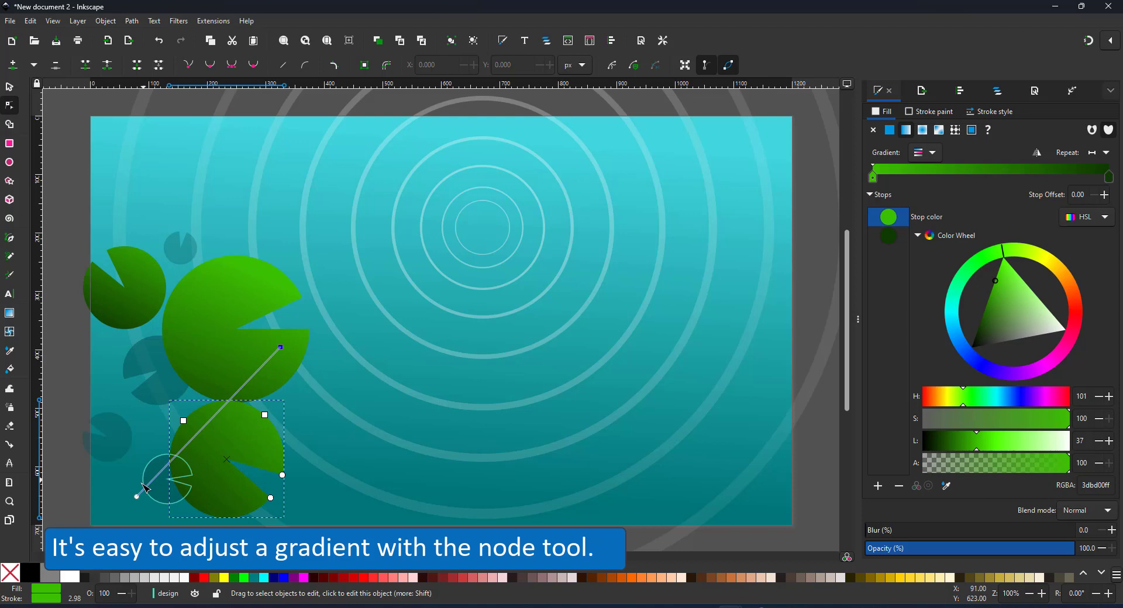
drag(138, 496, 188, 510)
drag(280, 348, 336, 268)
Lower the bottom green pad slightly, and shift the other green pads and nearby dark pads slightly down and left together.
click(8, 87)
drag(241, 433, 242, 449)
click(142, 303)
shift+click(149, 357)
shift+click(199, 286)
shift+click(190, 256)
drag(189, 262, 186, 275)
Move the lower green pad and its adjoining dark pad down and left by about 42 and 15 px.
click(158, 480)
shift+click(228, 460)
drag(228, 460, 189, 469)
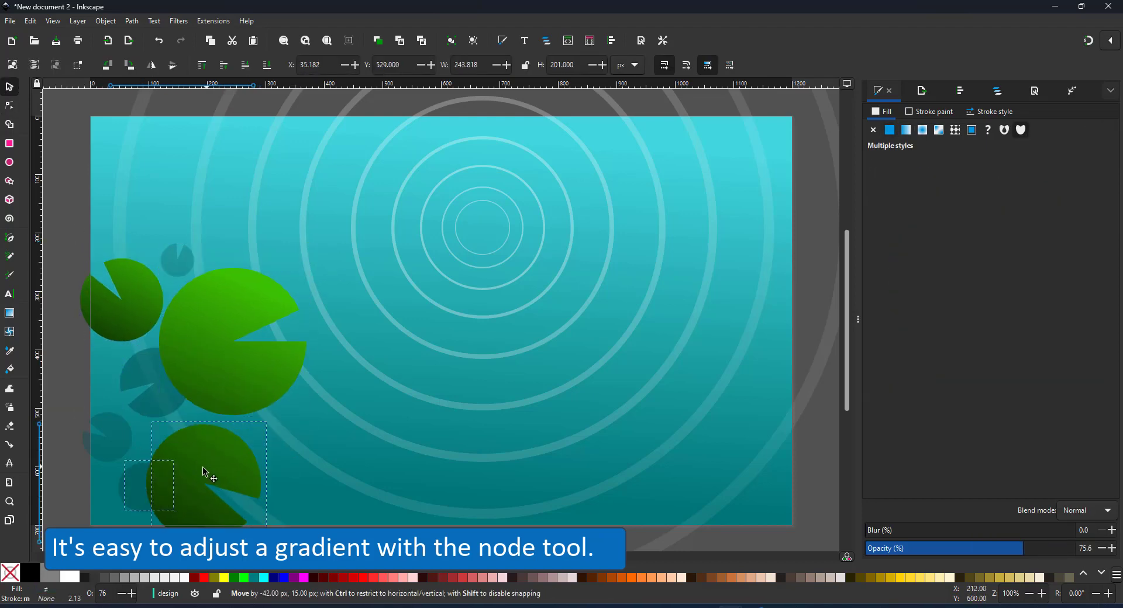
Duplicate the small dark pad above the large green pad and place the copy right of the lower green pad.
click(143, 377)
click(183, 266)
key(ctrl+d)
drag(183, 266, 284, 477)
Move a duplicate of the whole lily pad cluster to the pond's upper right, rotate it and scale it down.
scroll(370, 527, down, 4)
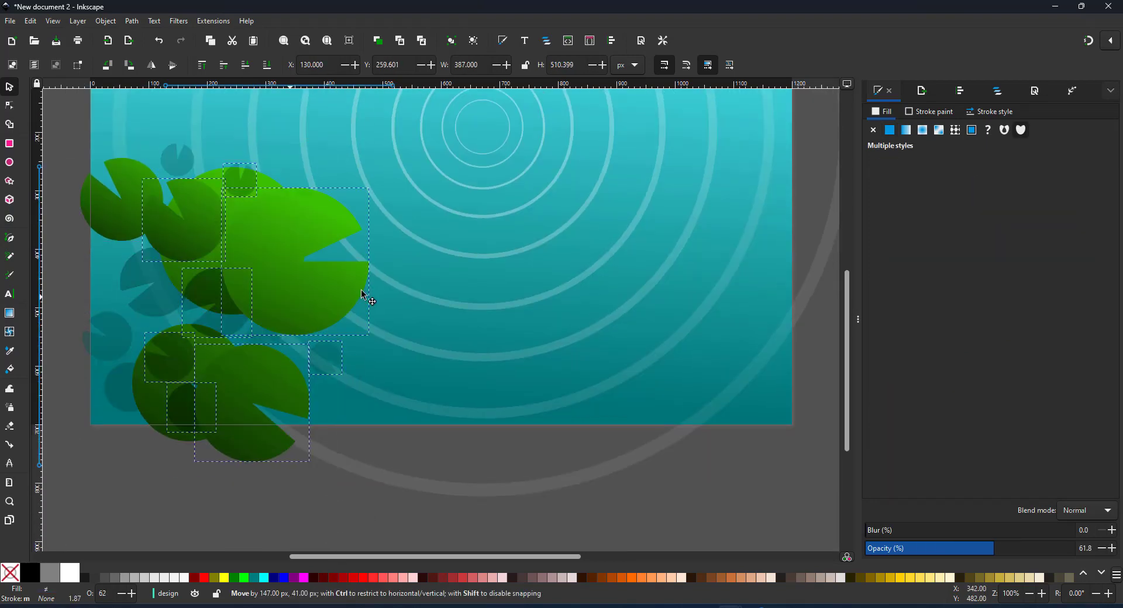
drag(360, 291, 606, 275)
drag(682, 133, 800, 176)
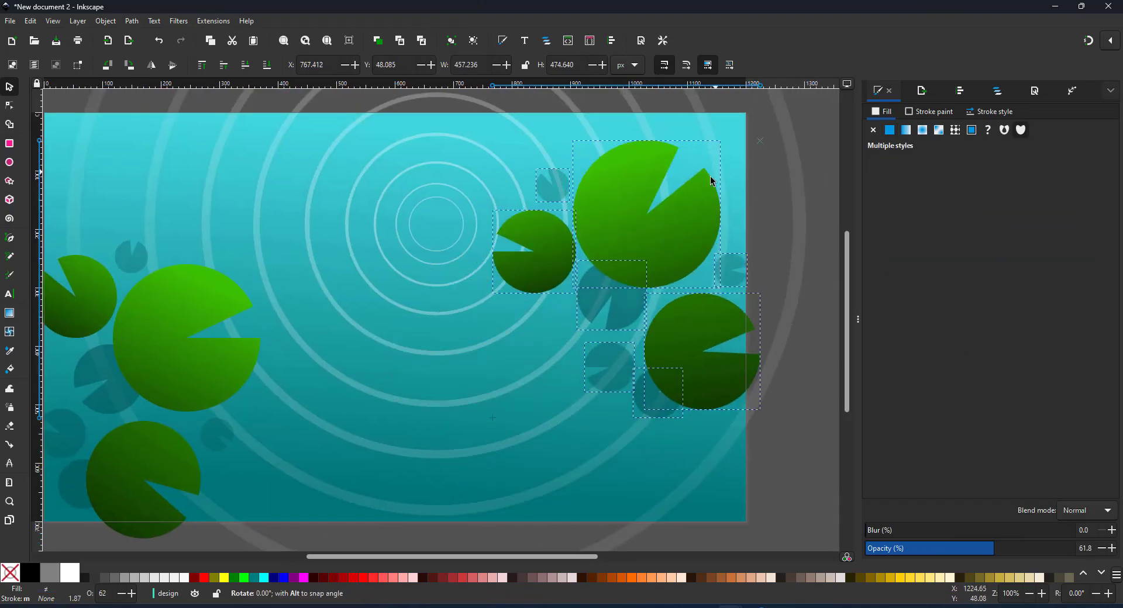
drag(762, 144, 717, 178)
Move the lowest green pad of the copied cluster to the pond's lower-right corner and set its opacity to 72.3%.
drag(682, 329, 673, 457)
click(791, 297)
click(673, 458)
drag(673, 457, 719, 461)
click(973, 550)
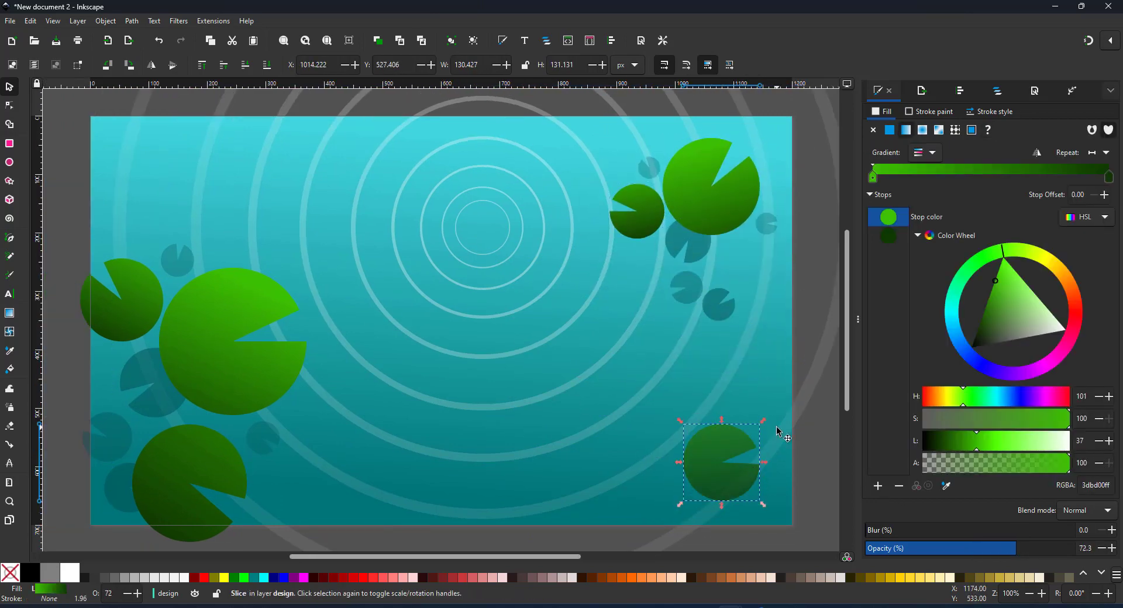
Rotate the lower-right pad, give it a flat dark green 0a4000 fill, and set its opacity to about 58.7%.
click(738, 454)
drag(762, 421, 659, 470)
click(965, 442)
click(889, 130)
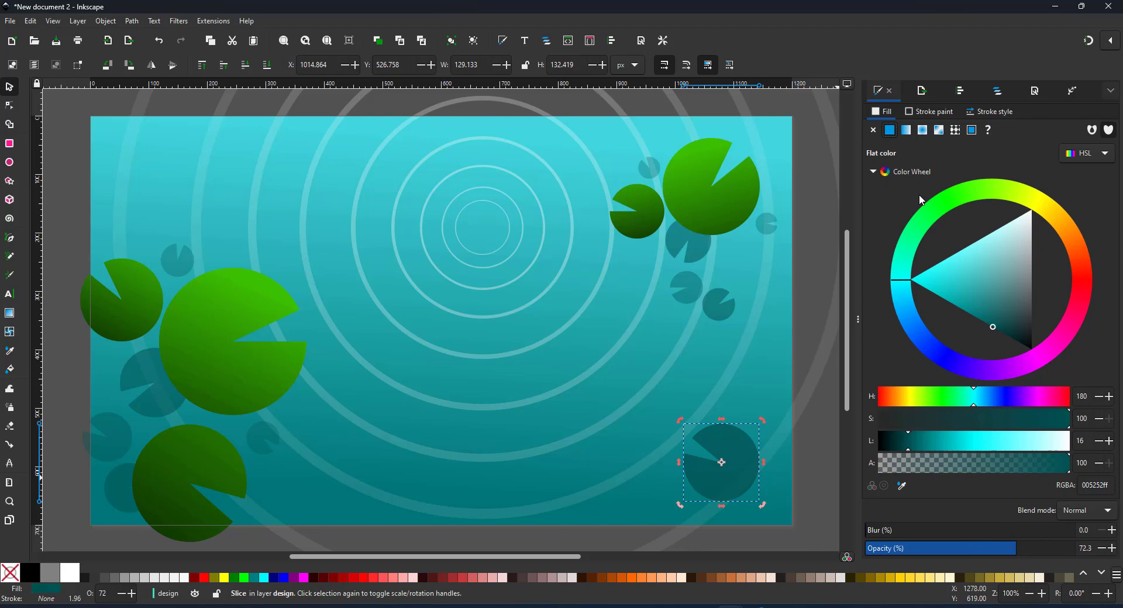
drag(930, 215, 959, 194)
drag(948, 285, 919, 305)
drag(934, 550, 987, 550)
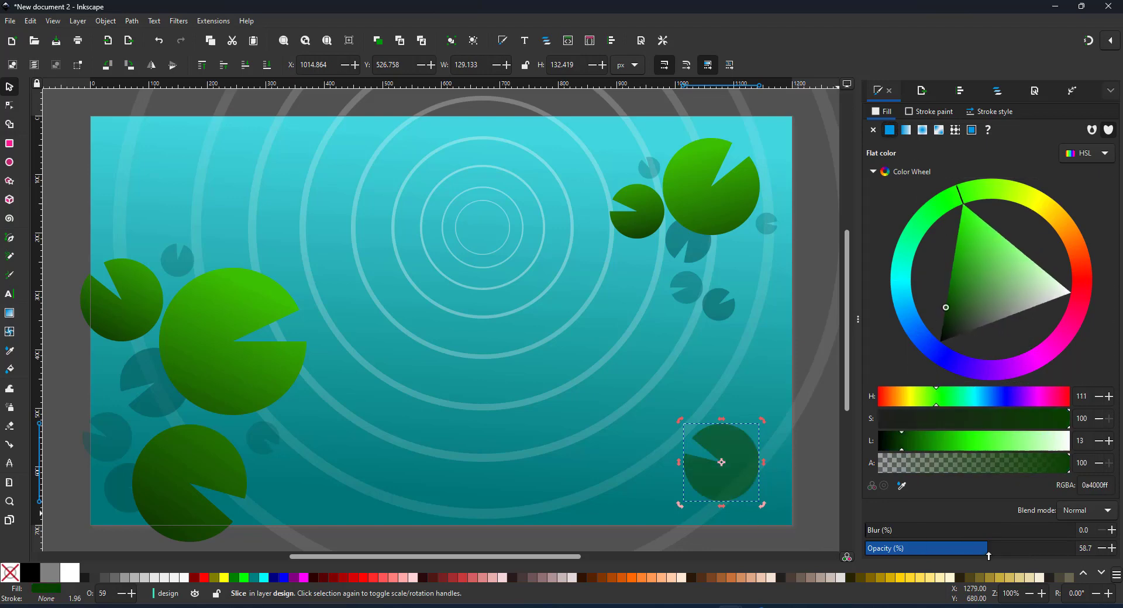
Draw a small circle above the lower-right pad and reduce its opacity to about 27%.
key(e)
mouse_move(750, 386)
mouse_down()
mouse_move(780, 416)
mouse_move(764, 417)
mouse_up()
click(922, 549)
Move a 56 px dark teal pad from the upper-right cluster beside the lower-right pad and recolour it dark green 055200.
key(s)
mouse_move(717, 319)
mouse_down()
mouse_move(661, 502)
mouse_move(781, 471)
mouse_up()
click(761, 415)
drag(779, 397, 774, 403)
click(782, 455)
click(952, 201)
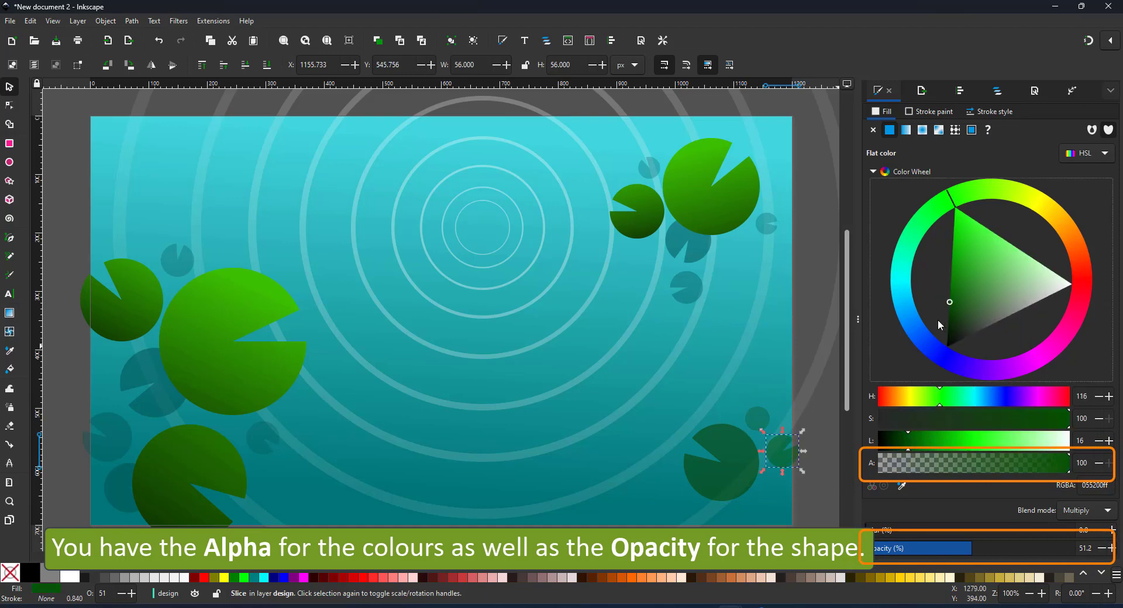
Move a dark pad from the upper-right cluster to the pond's upper-left corner and delete the cluster's smaller green pad.
drag(689, 292, 176, 140)
click(645, 218)
key(Delete)
Rotate and shift the dark pad below the upper-right green pad, and move the small right-hand dark pad to that green pad's left.
click(691, 250)
drag(714, 266, 738, 297)
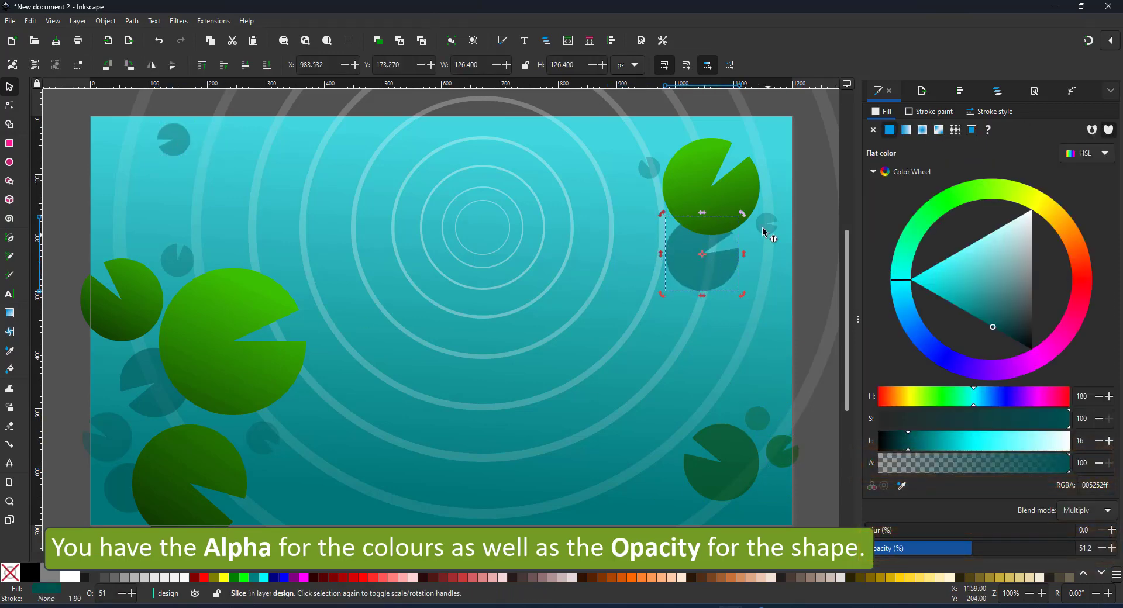
drag(765, 229, 638, 202)
drag(653, 212, 664, 228)
drag(684, 254, 731, 242)
drag(633, 199, 639, 209)
Add two copies of the small green circle around the upper-right pad, one below it and a 24 px one at its left.
click(755, 413)
key(ctrl+d)
drag(755, 411, 696, 259)
drag(689, 252, 627, 179)
click(689, 328)
Save the drawing as Weekly_Shape_Challenge_#1_video.svg.
click(9, 21)
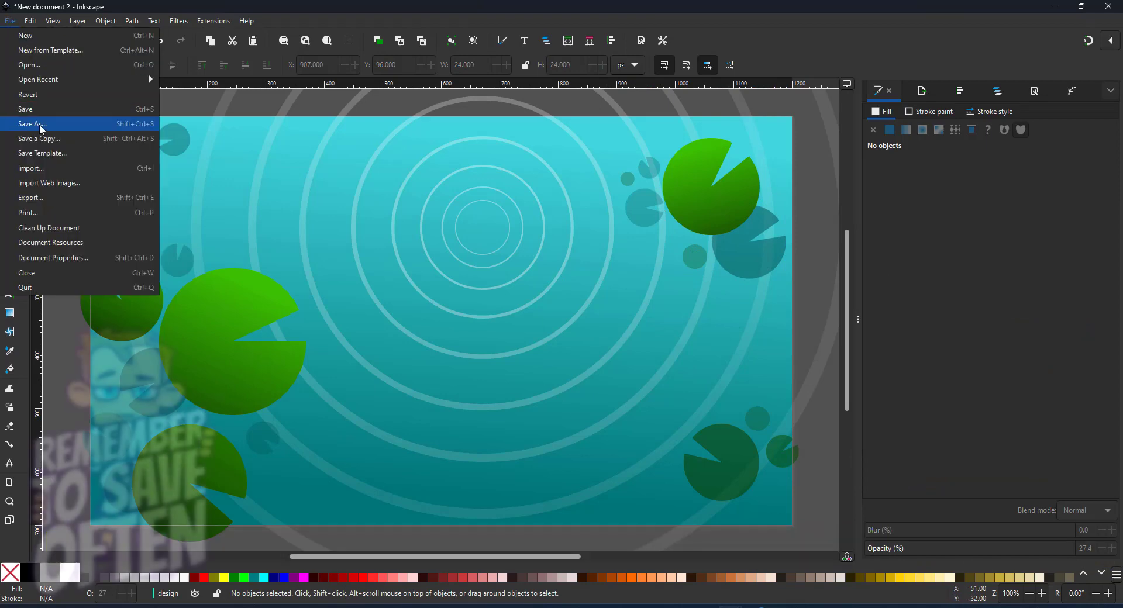
click(41, 125)
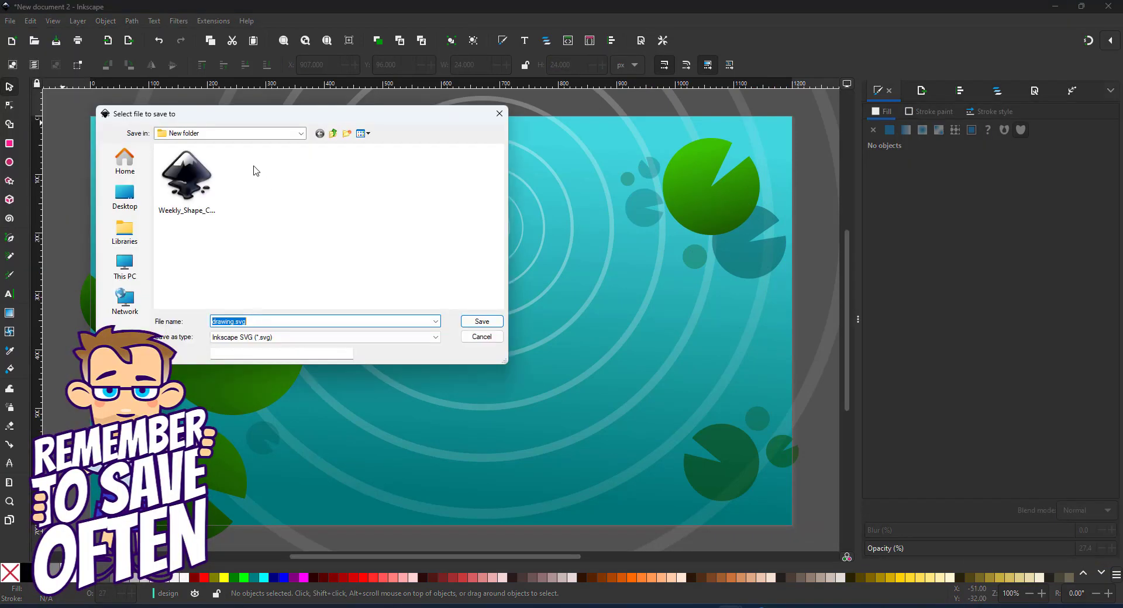
click(212, 154)
key(Return)
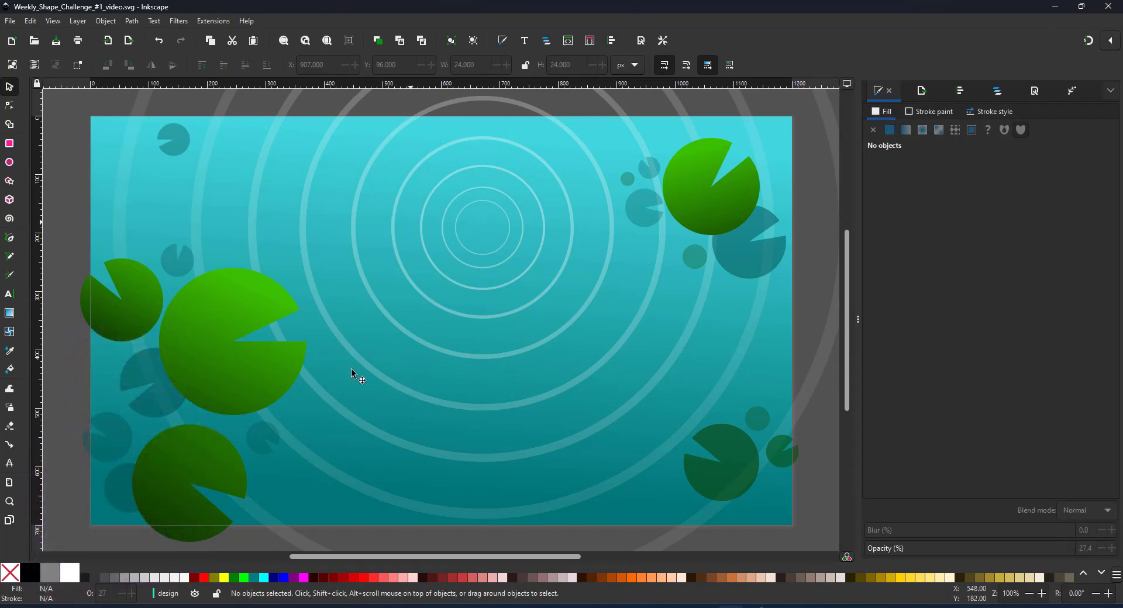
Add a new layer named fish above the design layer and lock the design layer.
click(997, 91)
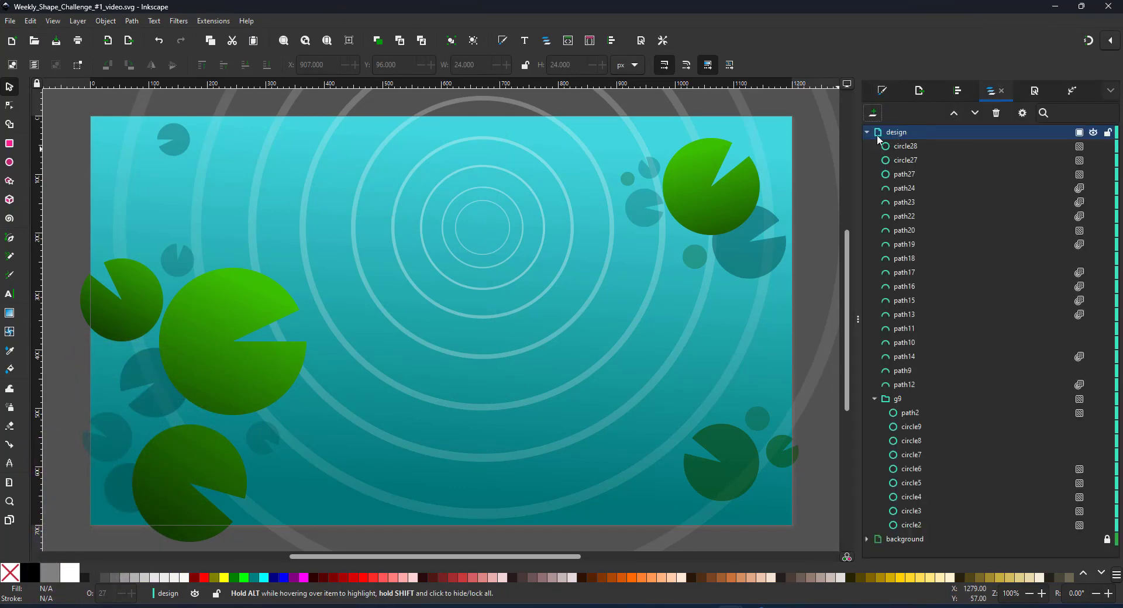
click(866, 133)
click(872, 113)
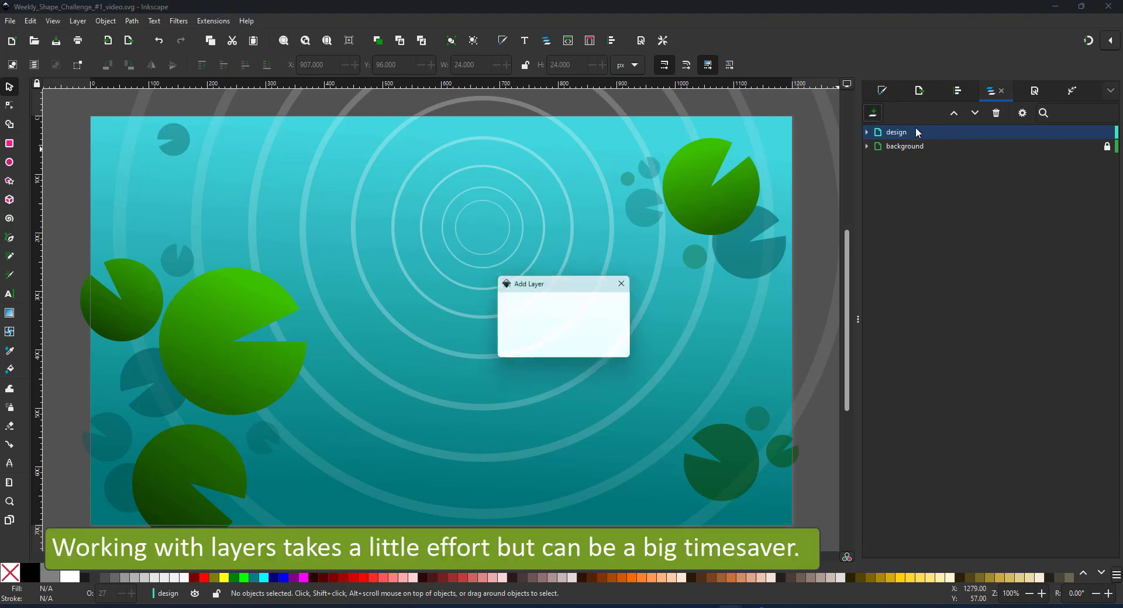
key(Return)
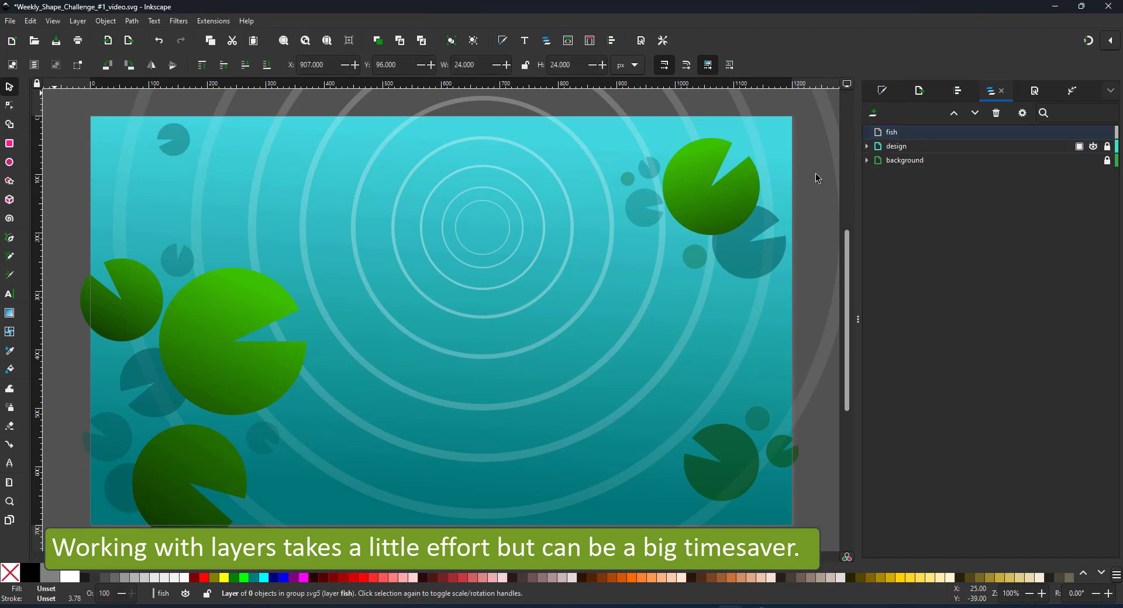
Draw a circle about 255 px across in the pond's centre and give it a 60% gray fill at 100% opacity.
click(10, 162)
drag(317, 247, 474, 397)
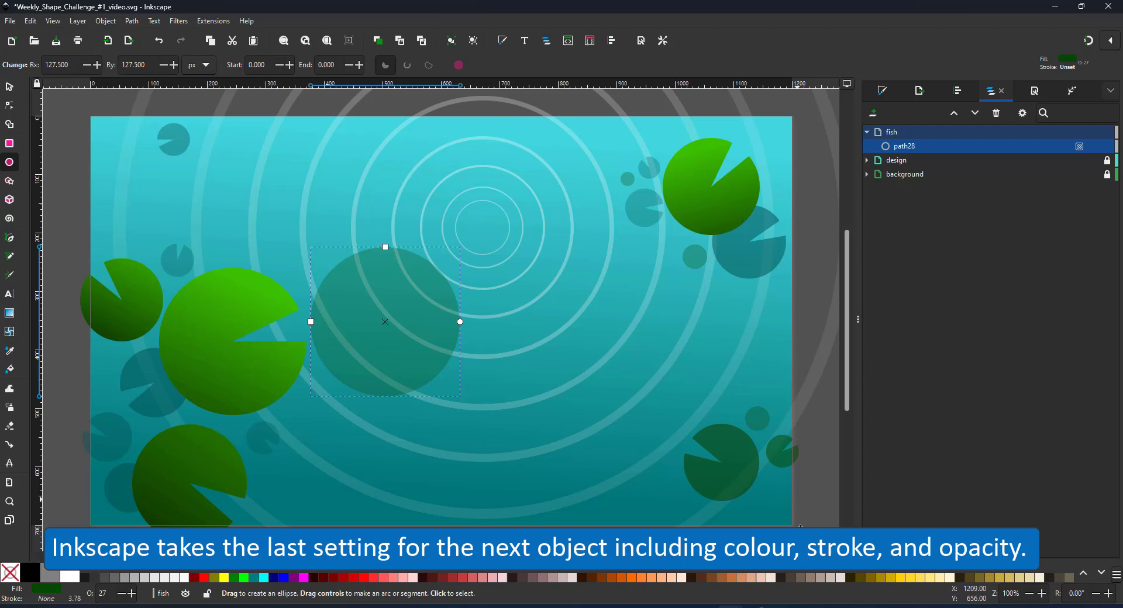
click(114, 578)
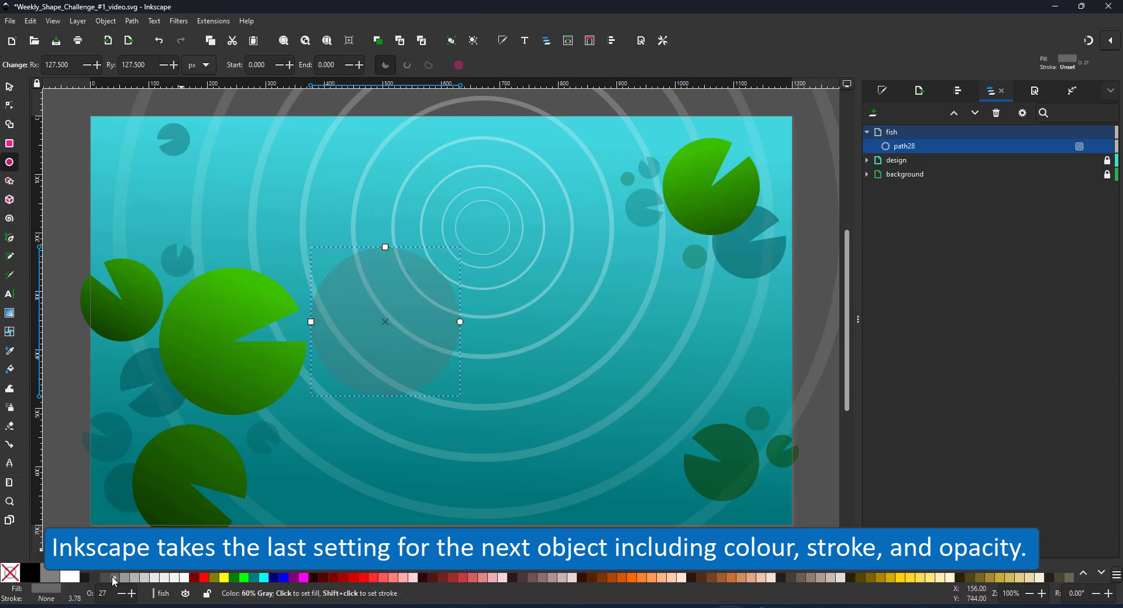
click(882, 91)
click(1072, 548)
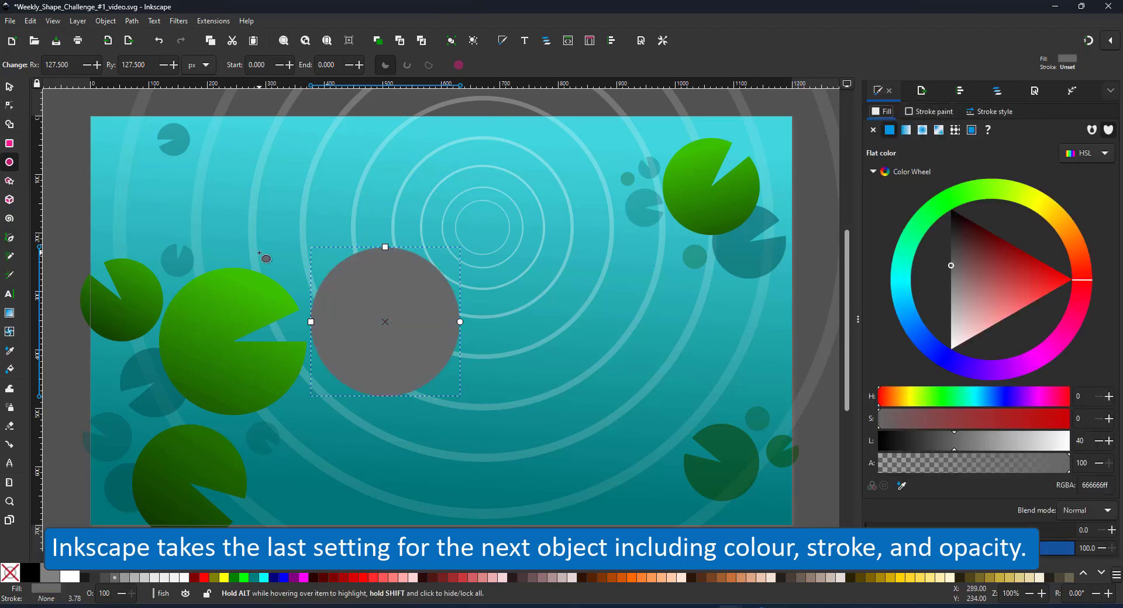
Convert the gray circle to a path and pull its right node 336 px outward and its left node out to X 297 px.
click(134, 23)
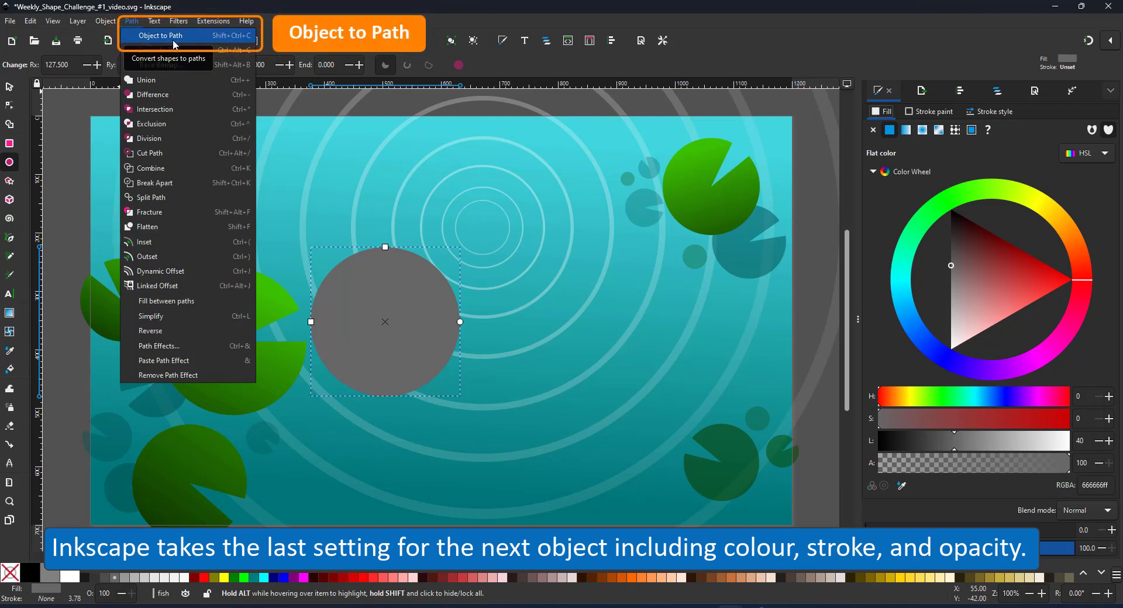
click(187, 37)
key(n)
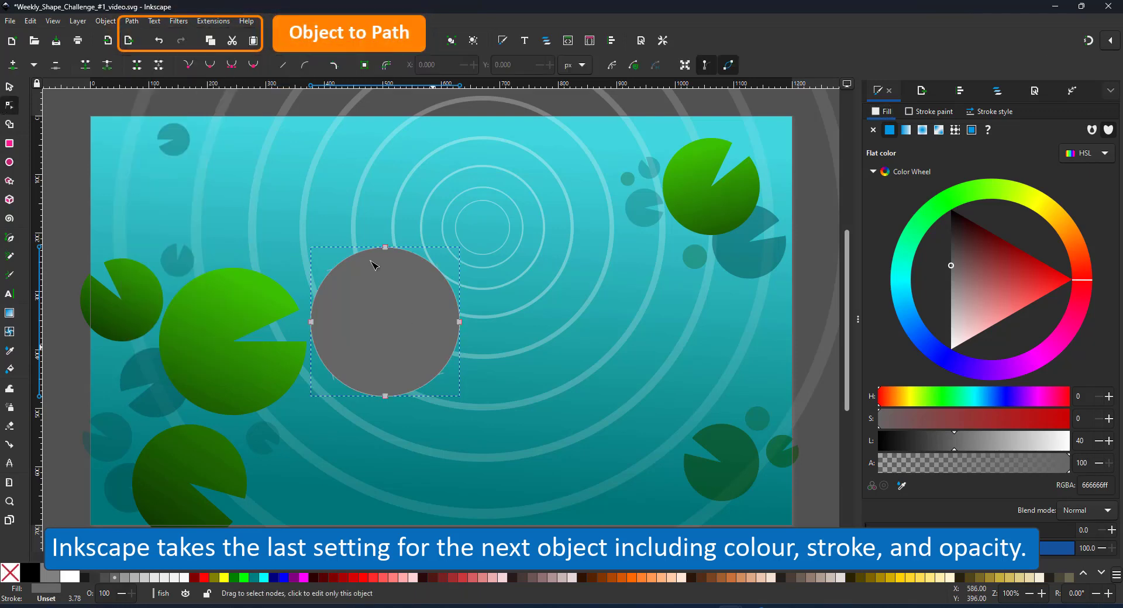
drag(460, 322, 657, 333)
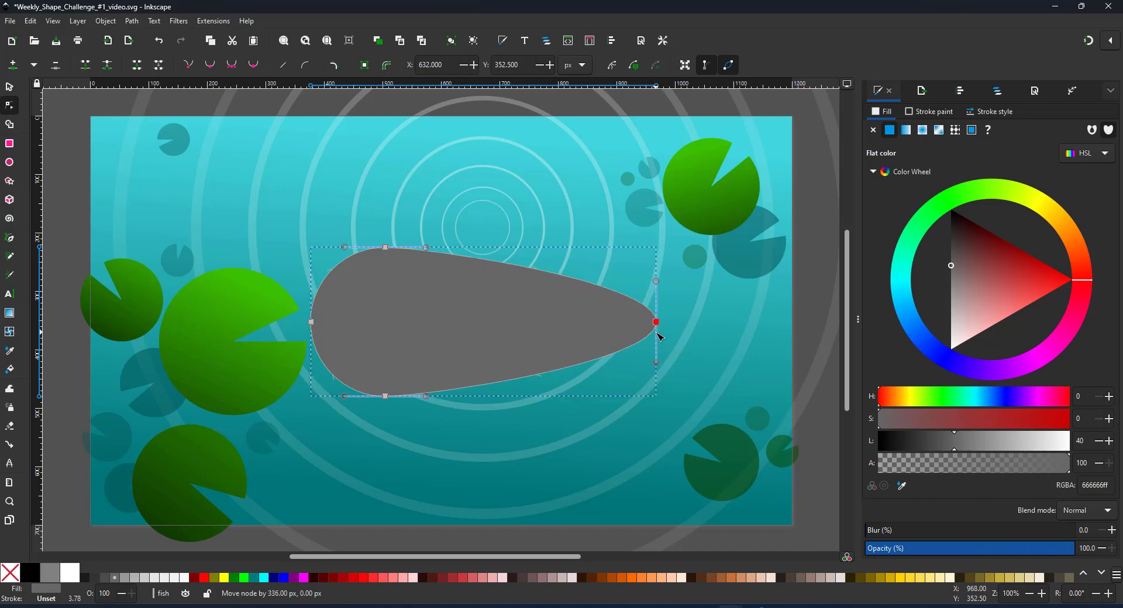
drag(314, 326, 268, 331)
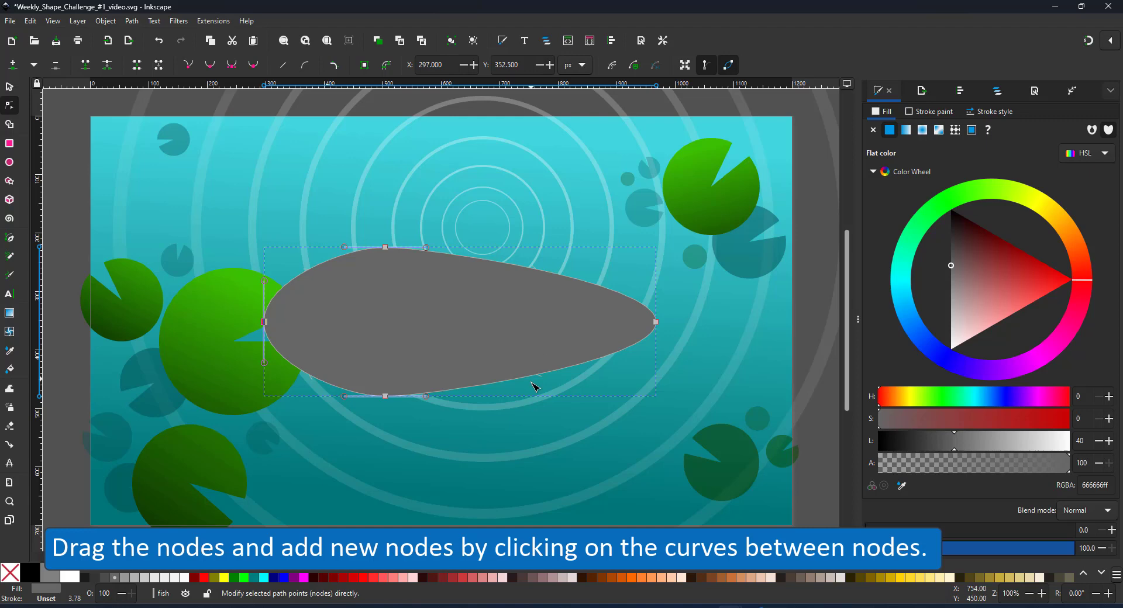
Scale the gray fish body to about 511 by 194 px and move it left to X 292, Y 251.4 px.
key(s)
drag(662, 399, 612, 380)
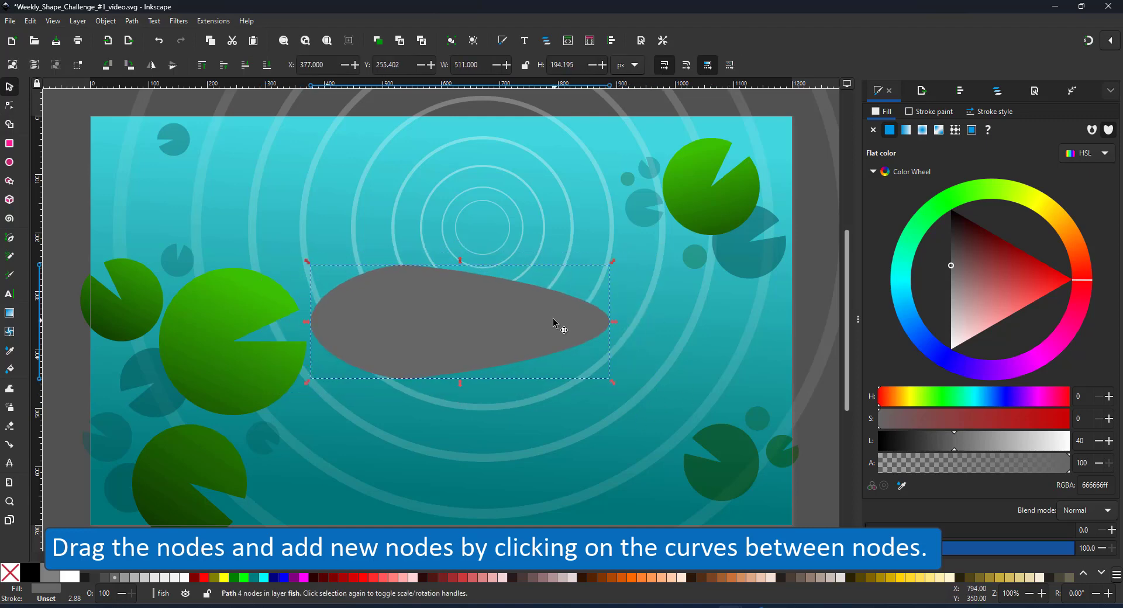
drag(523, 320, 495, 305)
drag(431, 284, 396, 292)
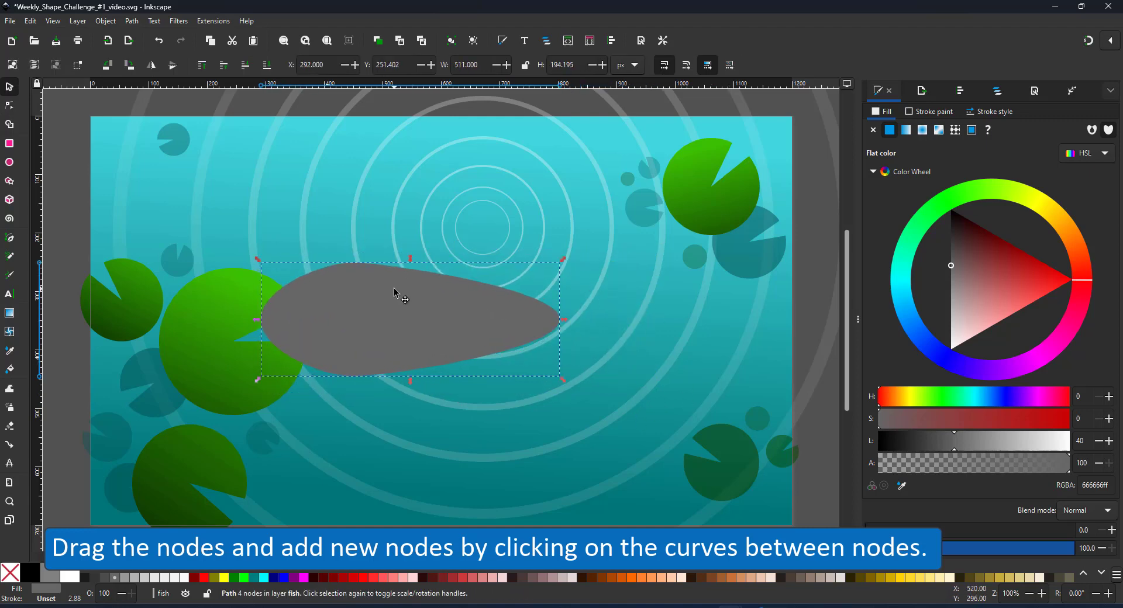
Add nodes to the fish body's upper and lower rear curves, move the tail tip to X 909, Y 505.5 px, and bend the curves downward.
click(494, 294)
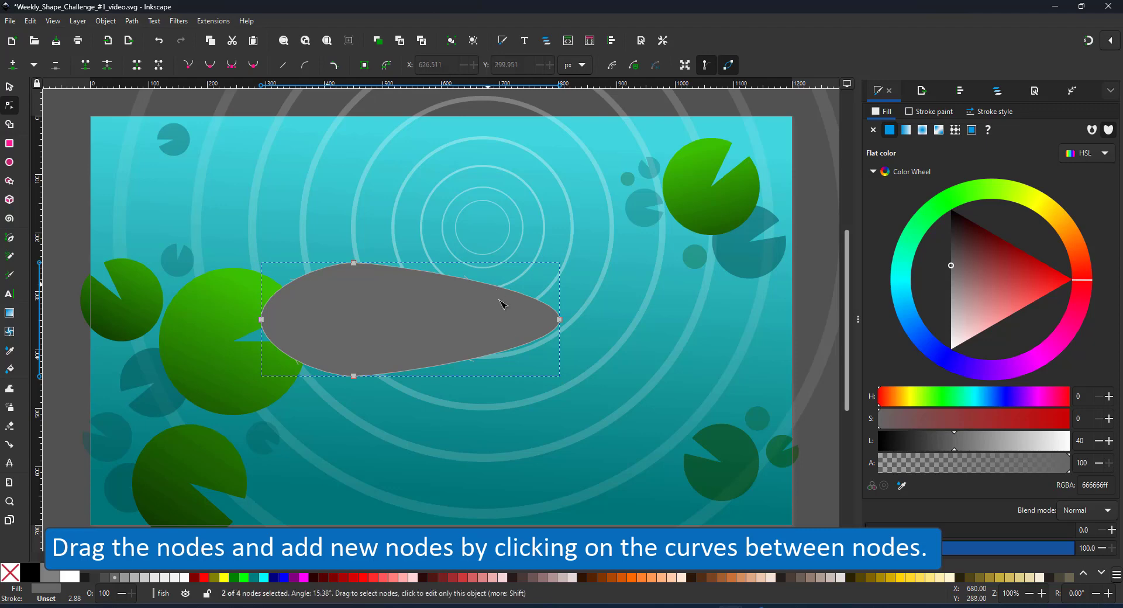
double_click(486, 284)
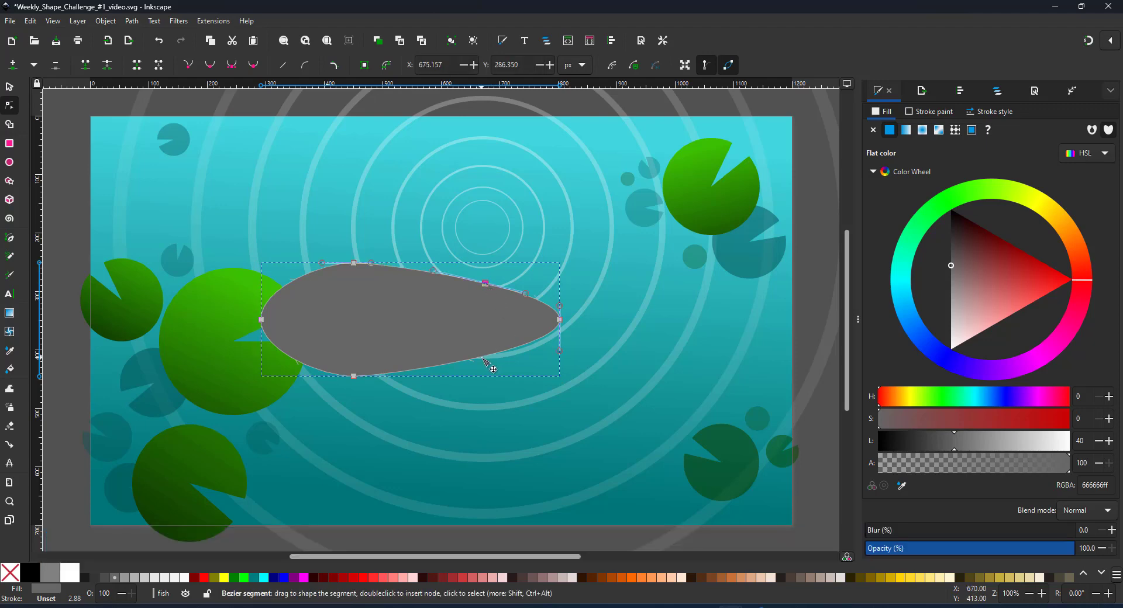
double_click(482, 357)
drag(560, 321, 617, 361)
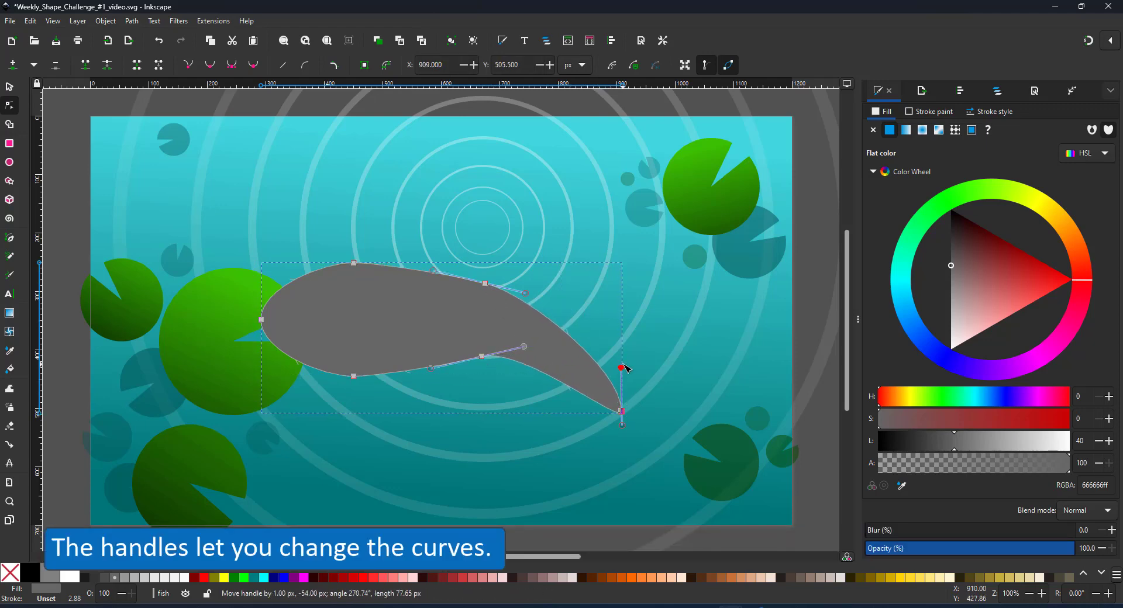
drag(528, 347, 487, 371)
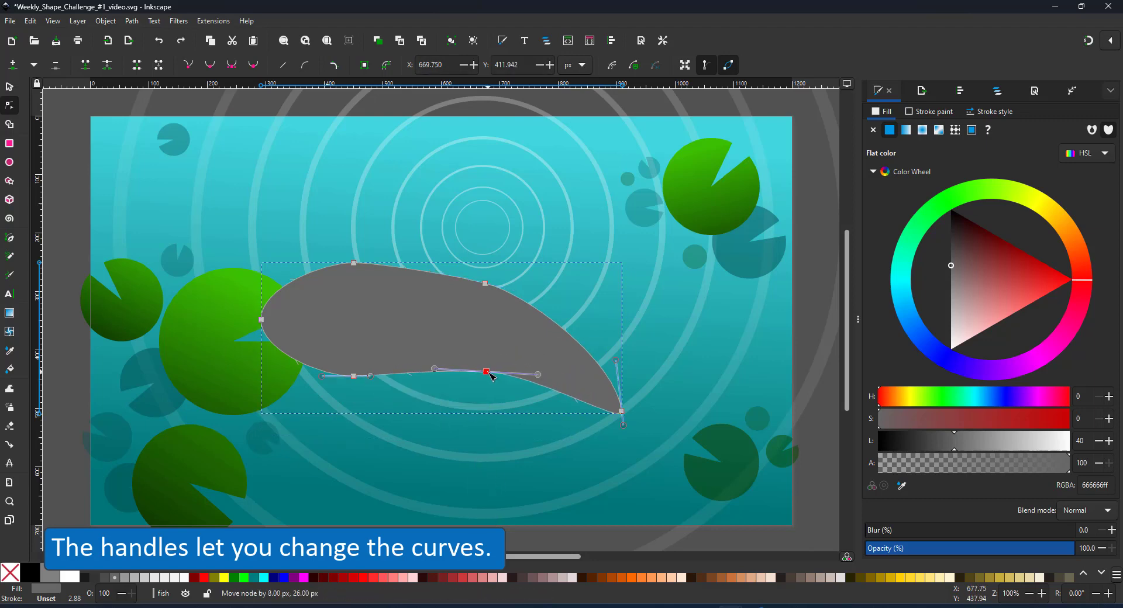
drag(485, 283, 434, 267)
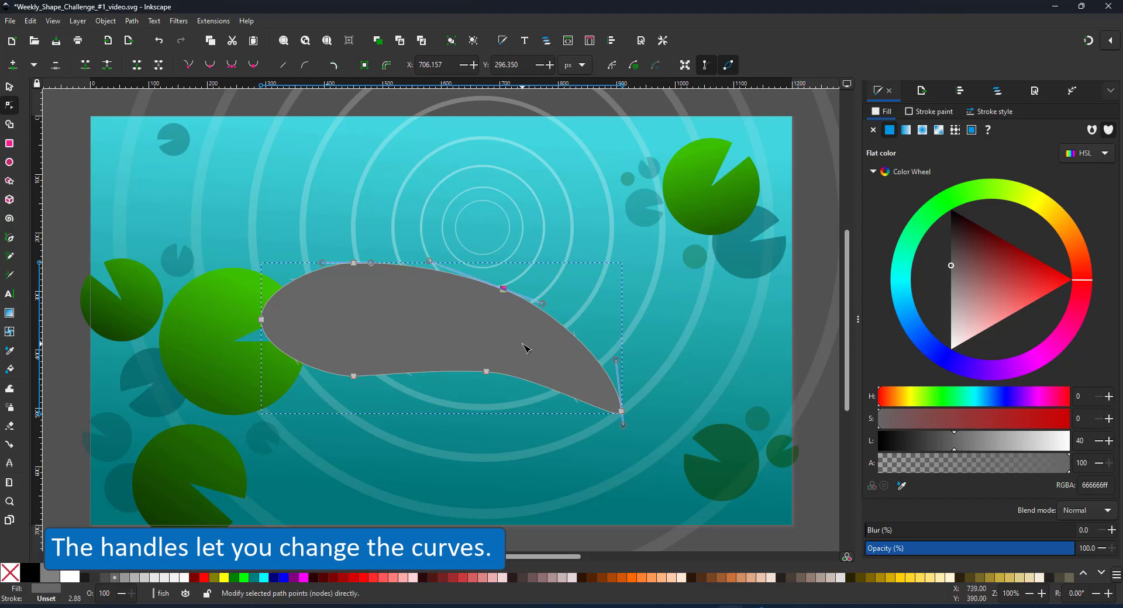
Duplicate the gray fish body in place.
key(s)
key(ctrl+d)
drag(624, 417, 606, 400)
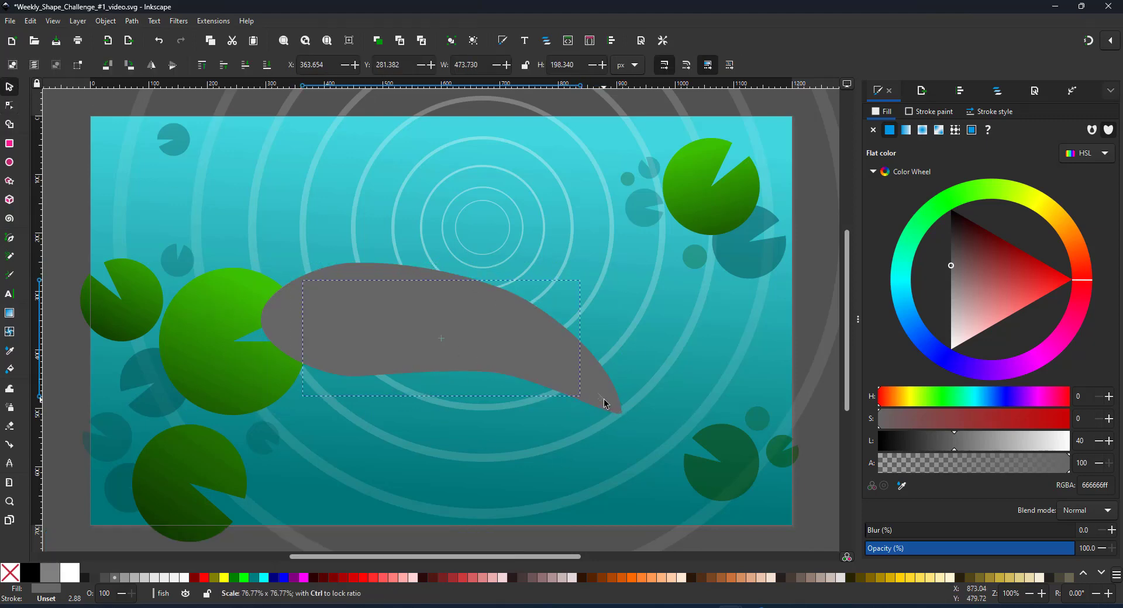
click(1068, 441)
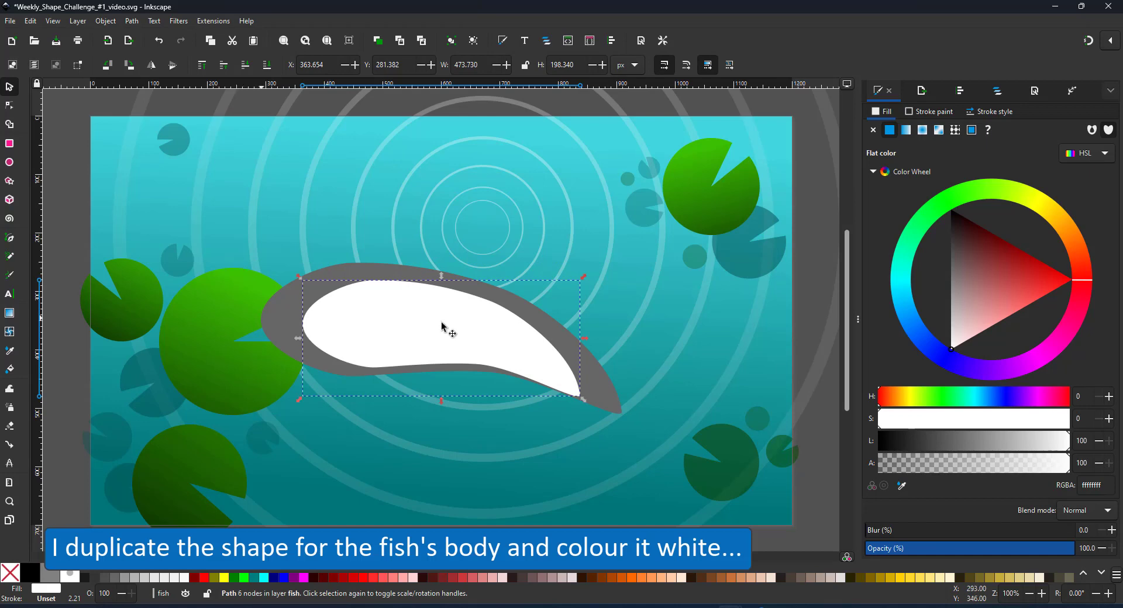
key(ctrl+z)
key(ctrl+z)
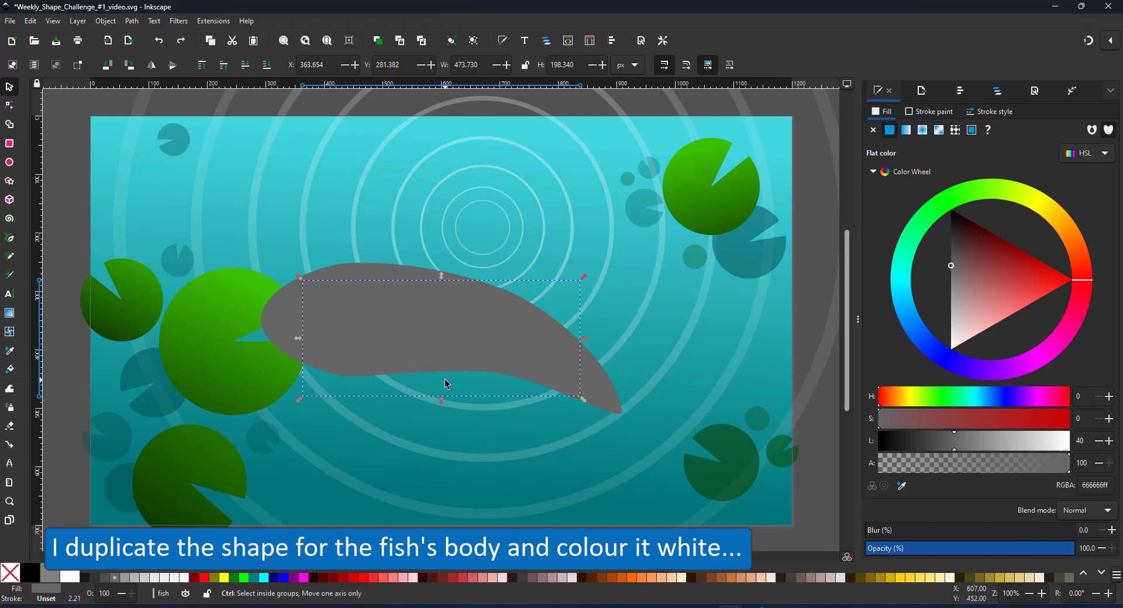
Set the duplicated body's fill lightness to 100 for white and inset it nine times, to about 581 by 222 px.
drag(1030, 441, 1070, 441)
click(131, 21)
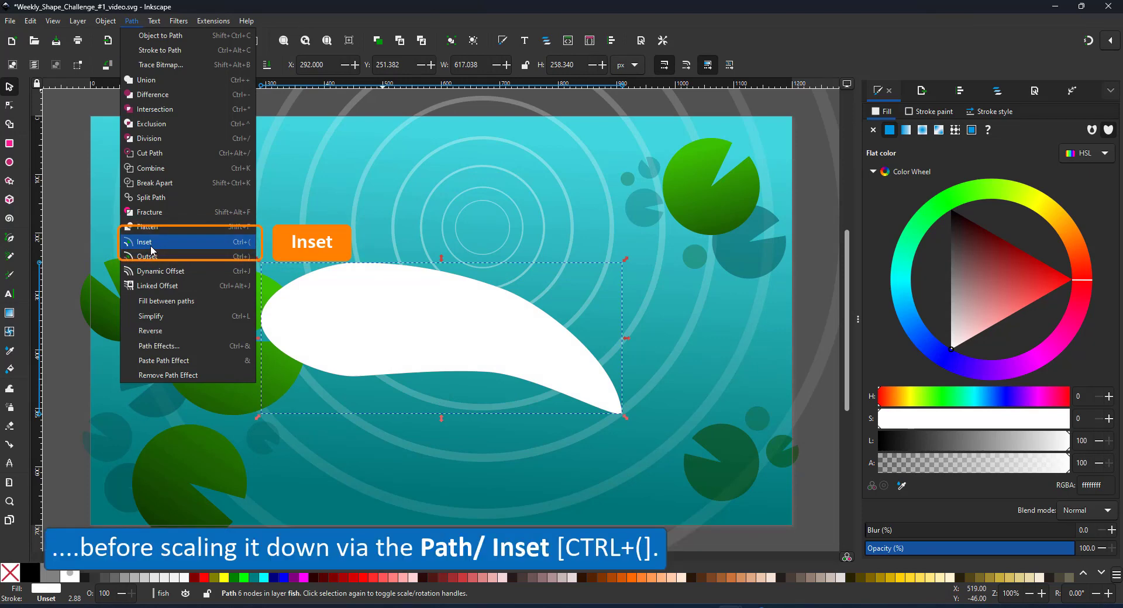
click(150, 245)
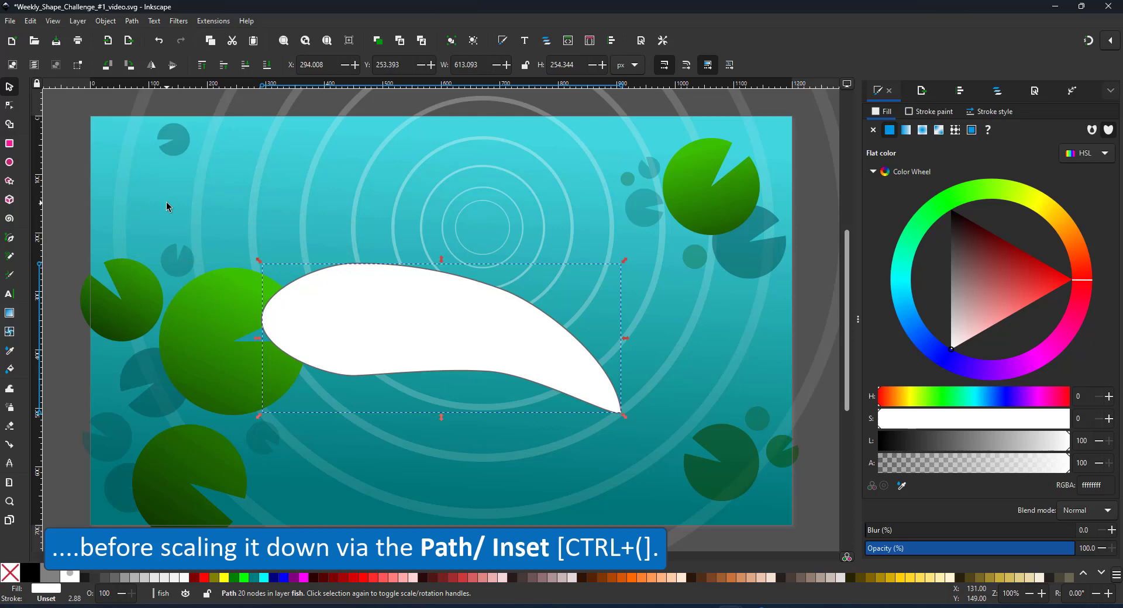
key(ctrl+parenleft)
key(ctrl+parenleft)
key(ctrl+parenleft)
key(ctrl+parenleft)
key(ctrl+parenleft)
key(ctrl+parenleft)
key(ctrl+parenleft)
key(ctrl+parenleft)
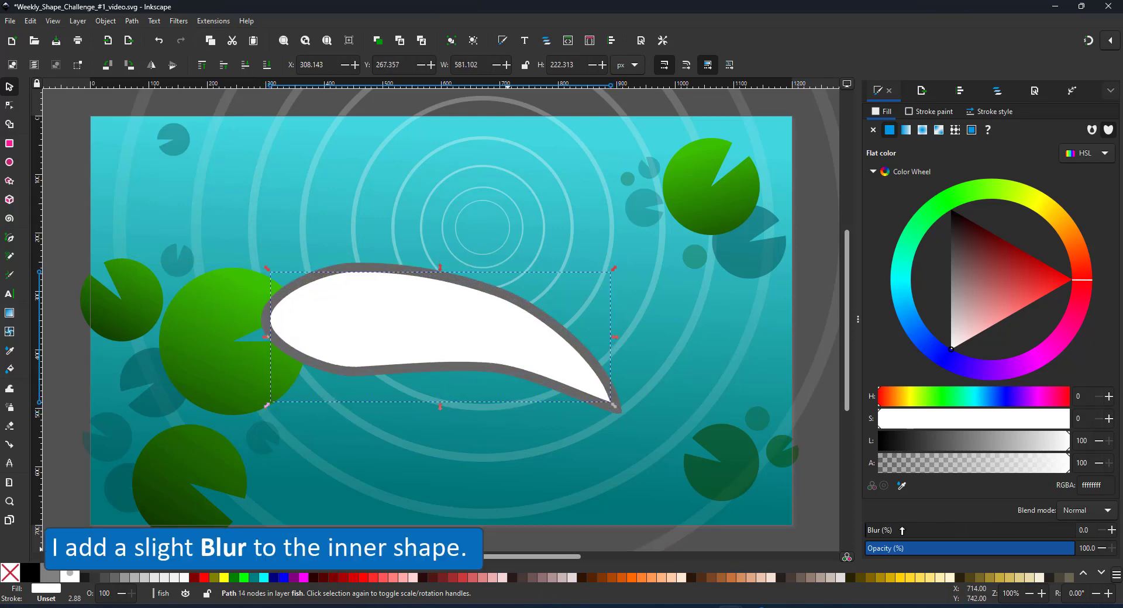
Blur the white inner shape by about 22% and nudge its tail tip and head nodes toward the gray body's edge.
drag(872, 530, 912, 535)
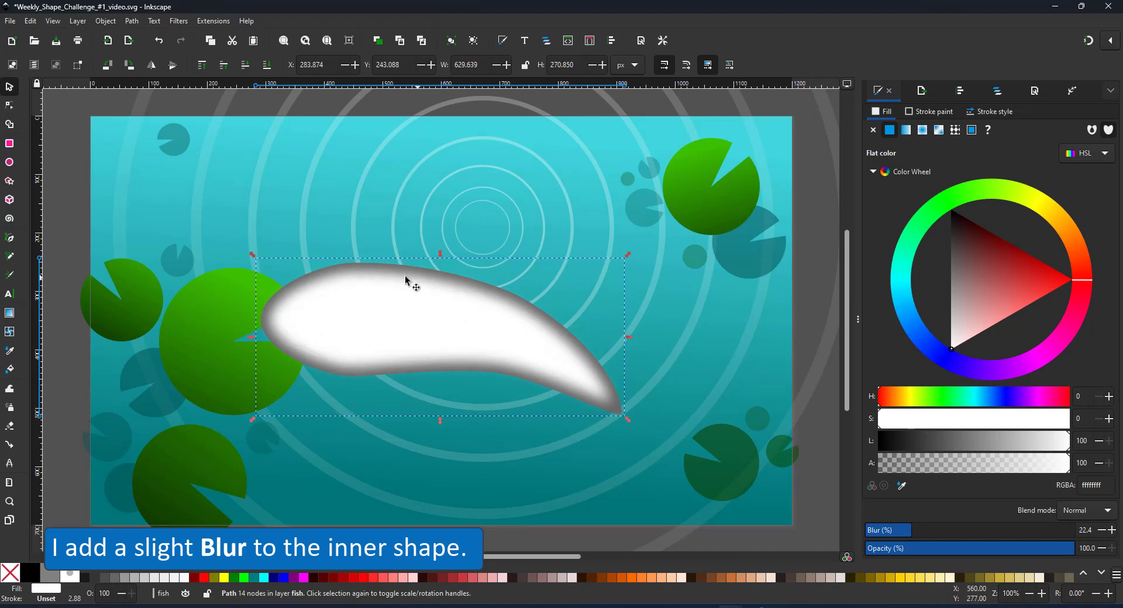
click(9, 109)
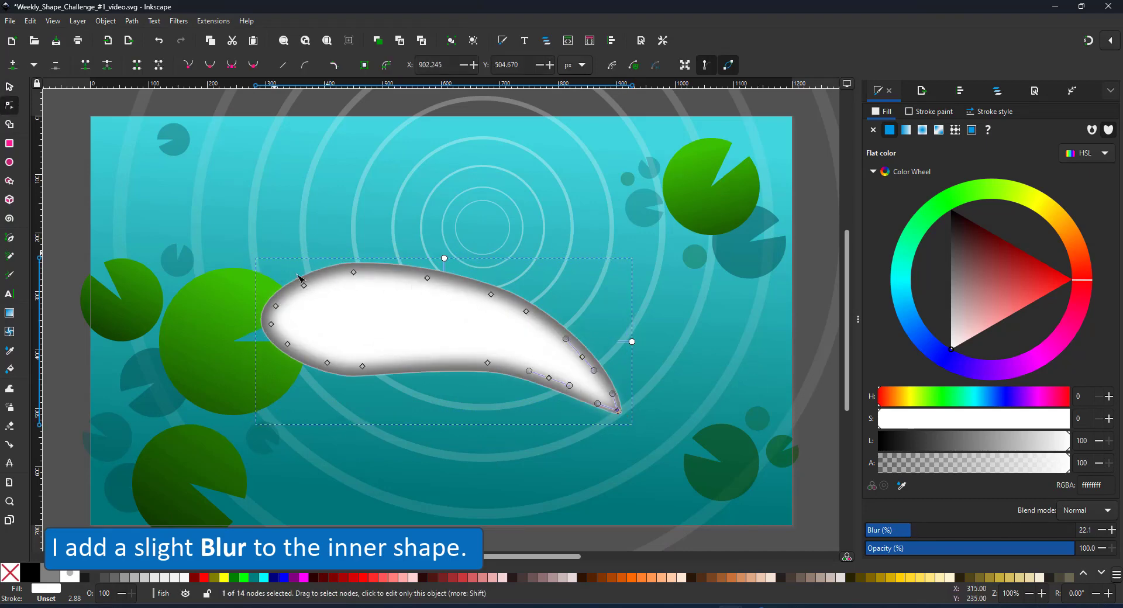
drag(303, 285, 353, 270)
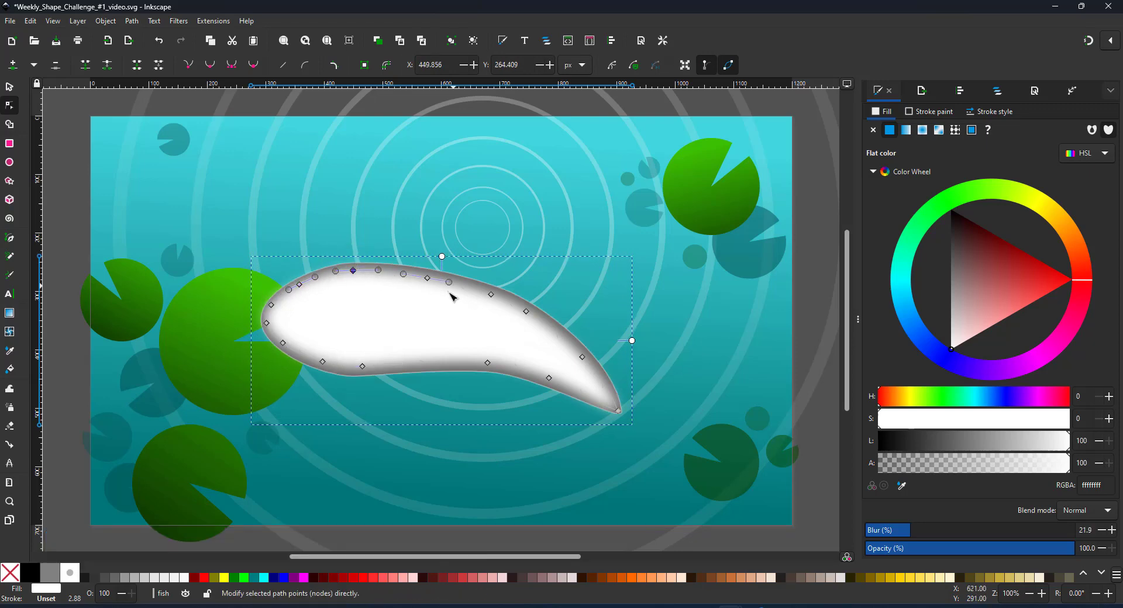
Draw a white circle overlapping the front part of the fish's back and convert it to a path.
click(9, 162)
drag(327, 192, 449, 314)
click(8, 106)
click(132, 21)
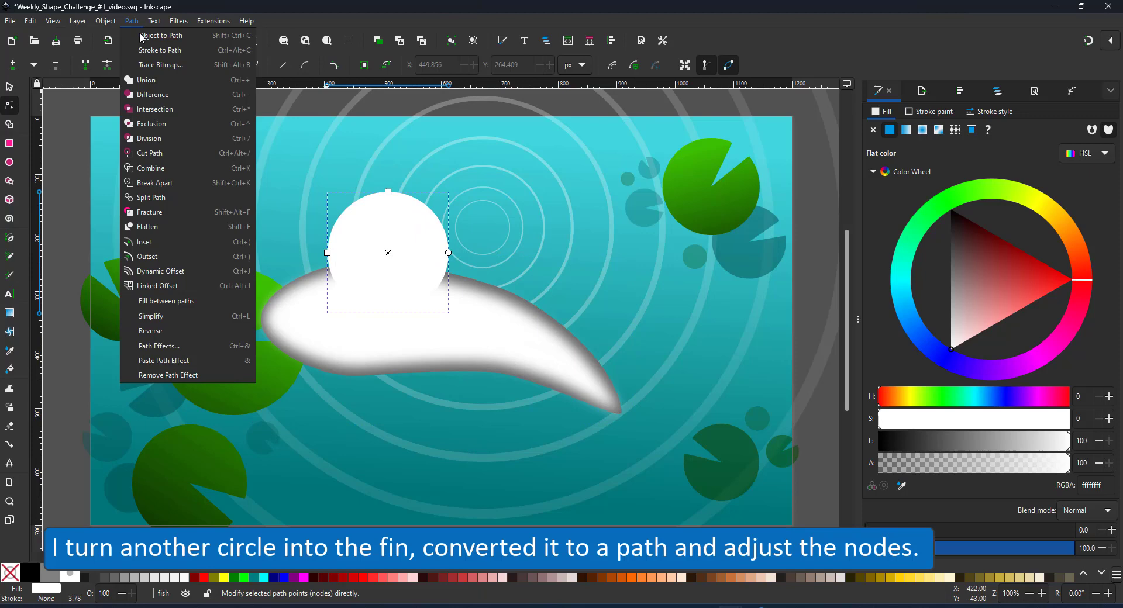
click(149, 34)
Shape the circle path into a fin with a corner node at X 541.5, Y 138 px and its right node at X 563, Y 313 px.
drag(327, 253, 318, 272)
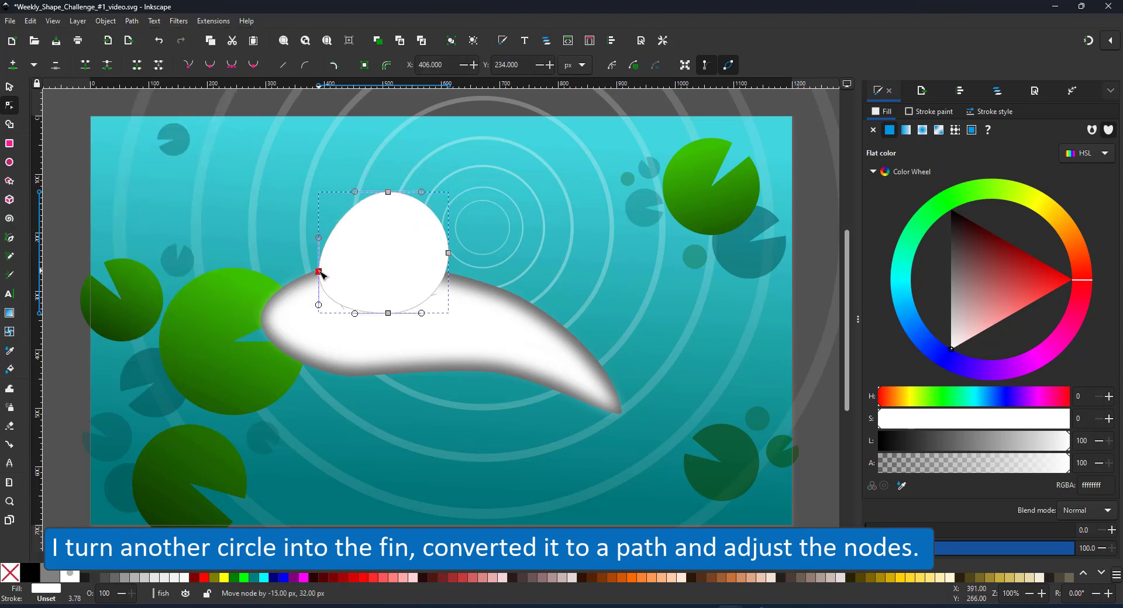
drag(388, 198, 406, 203)
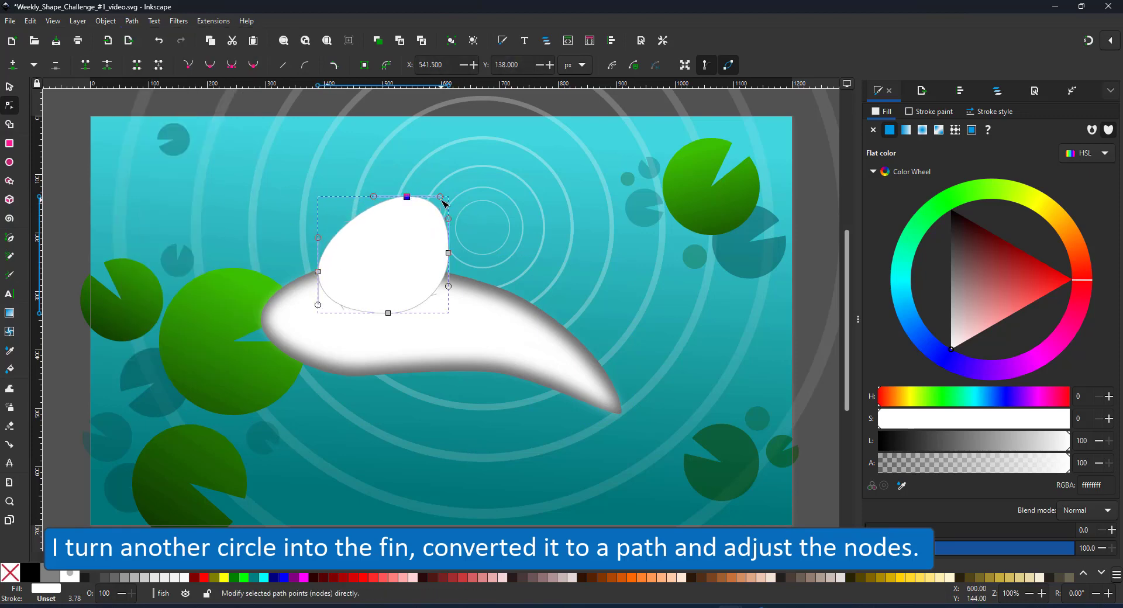
click(189, 64)
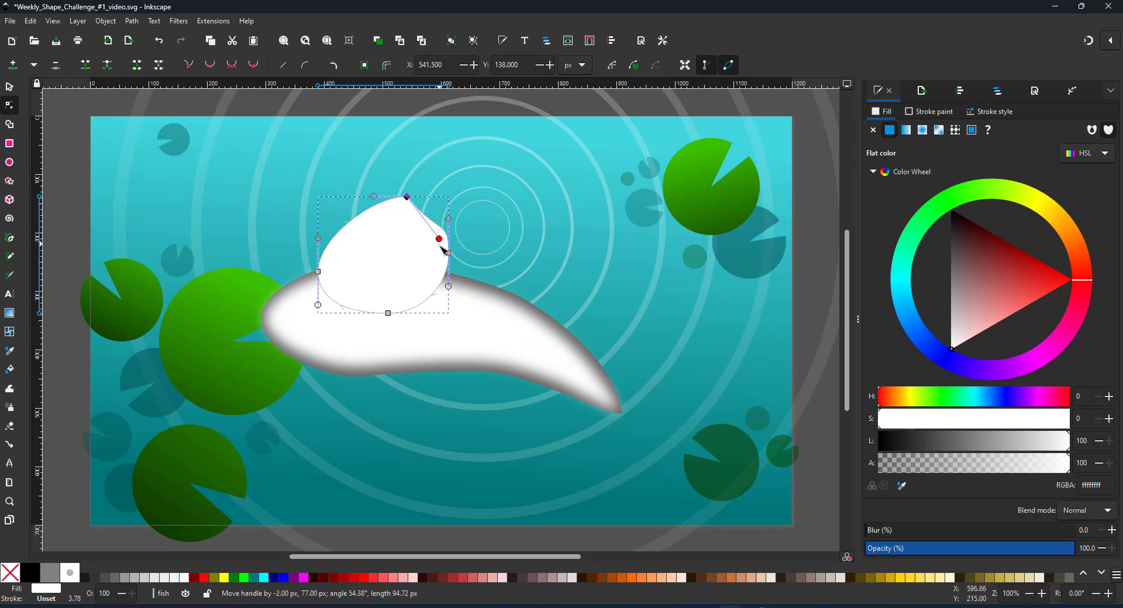
drag(448, 254, 422, 302)
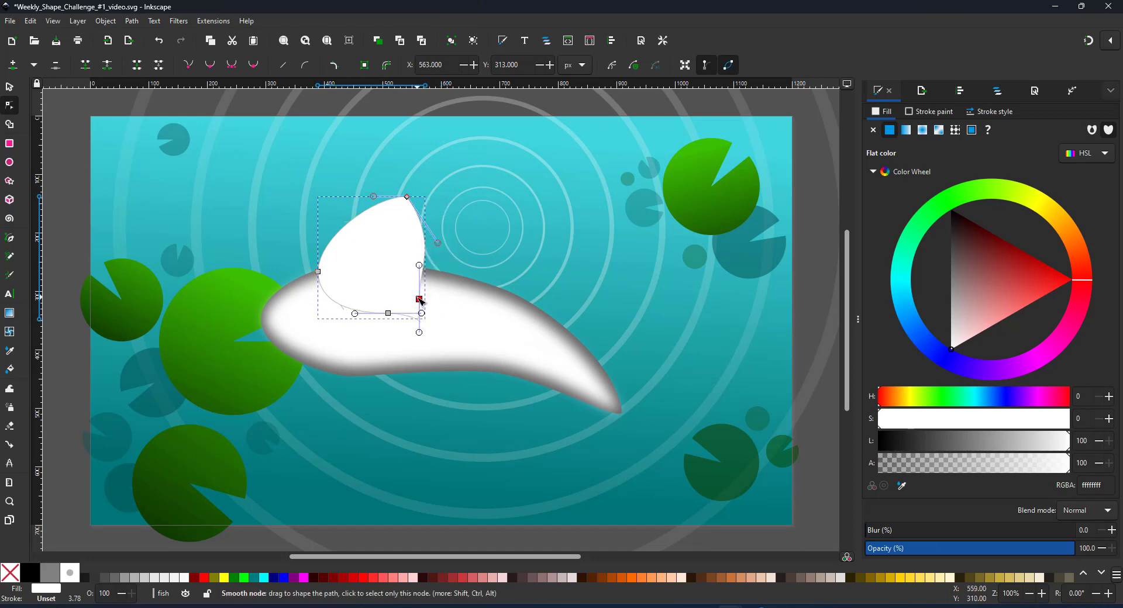
drag(419, 266, 433, 275)
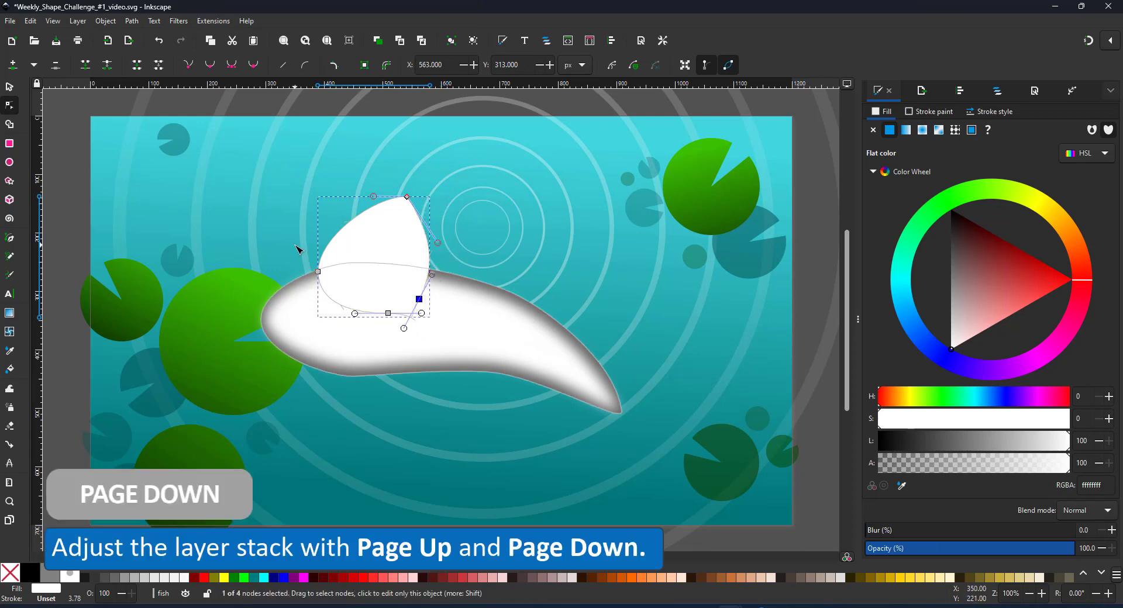
Lower the fin behind the fish body, place it at X 433, Y 150 px with a width of about 165 px, and save the file.
key(Page_Down)
key(s)
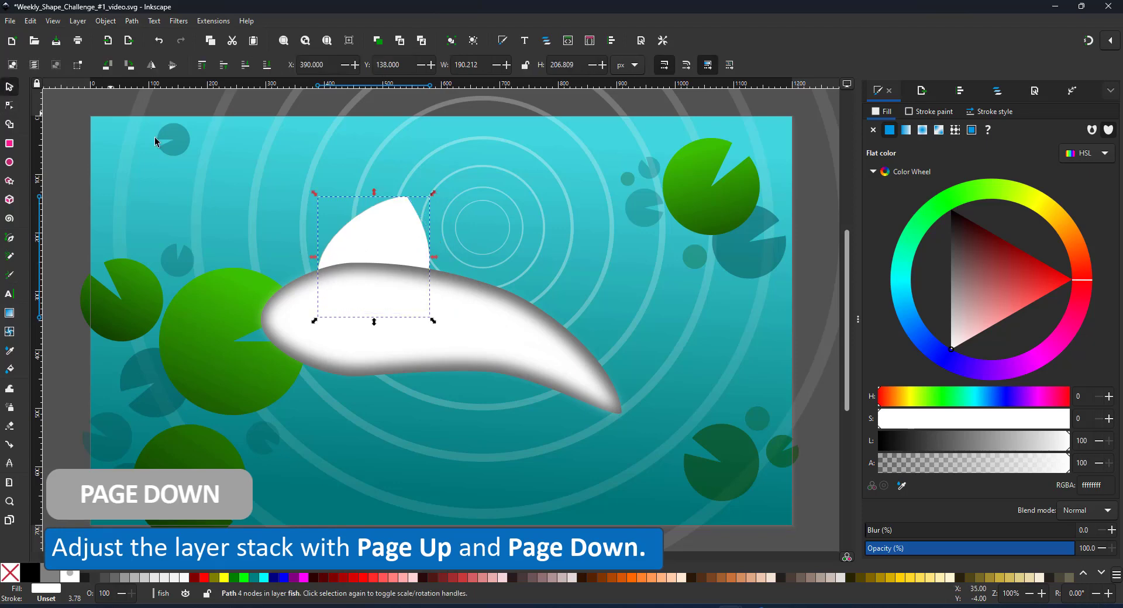
drag(363, 250, 388, 258)
drag(459, 266, 445, 269)
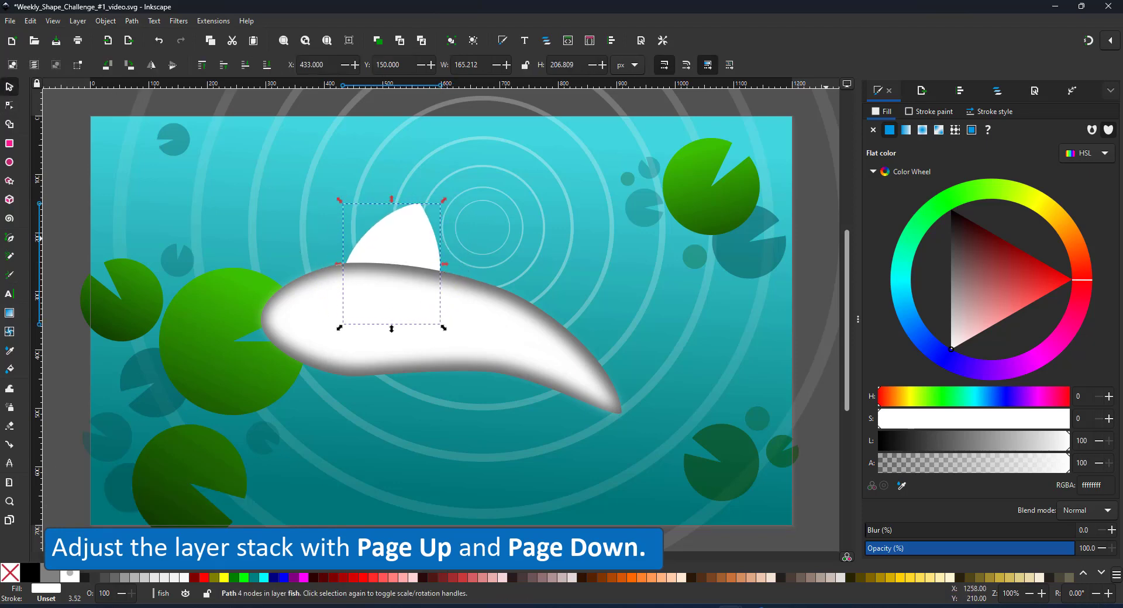
key(ctrl+s)
Apply a linear gradient to the fin, fading from opaque white at its front edge to fully transparent toward the tail.
key(g)
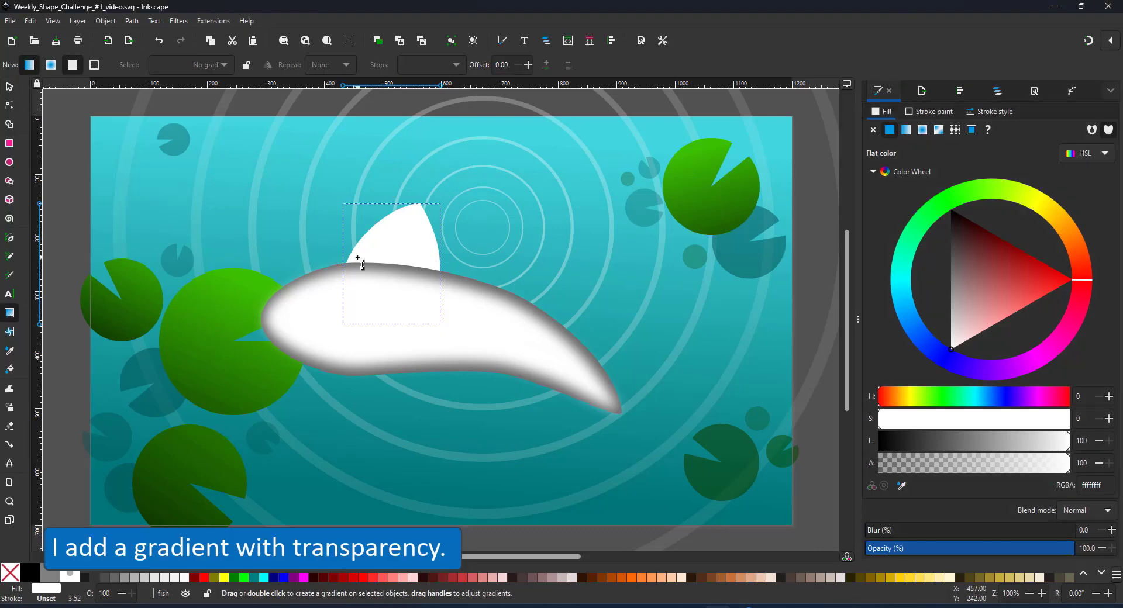
drag(357, 258, 334, 267)
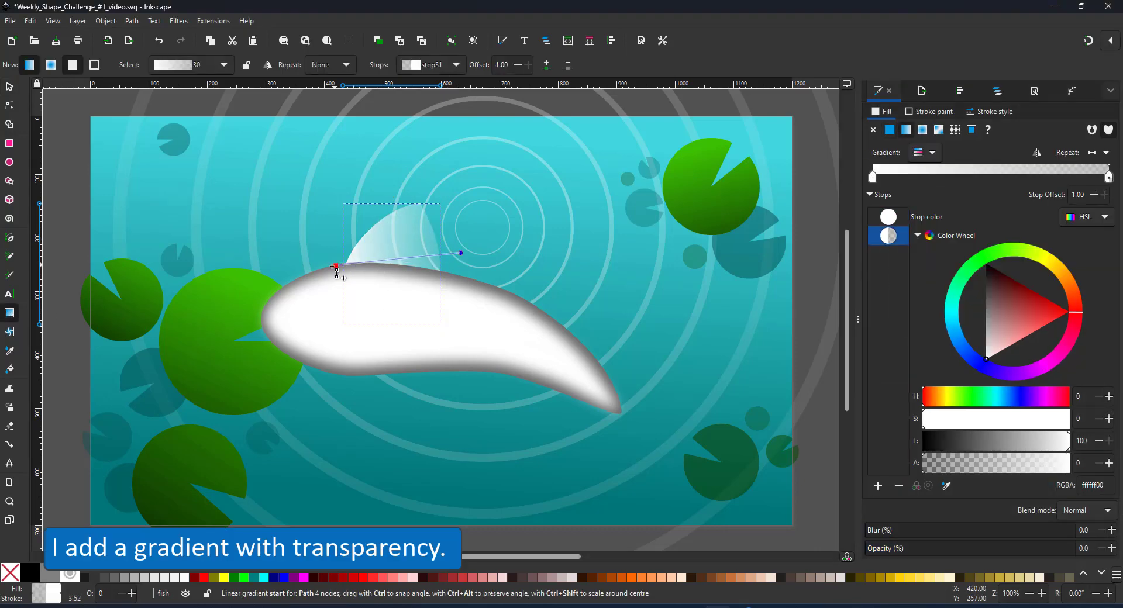
click(10, 87)
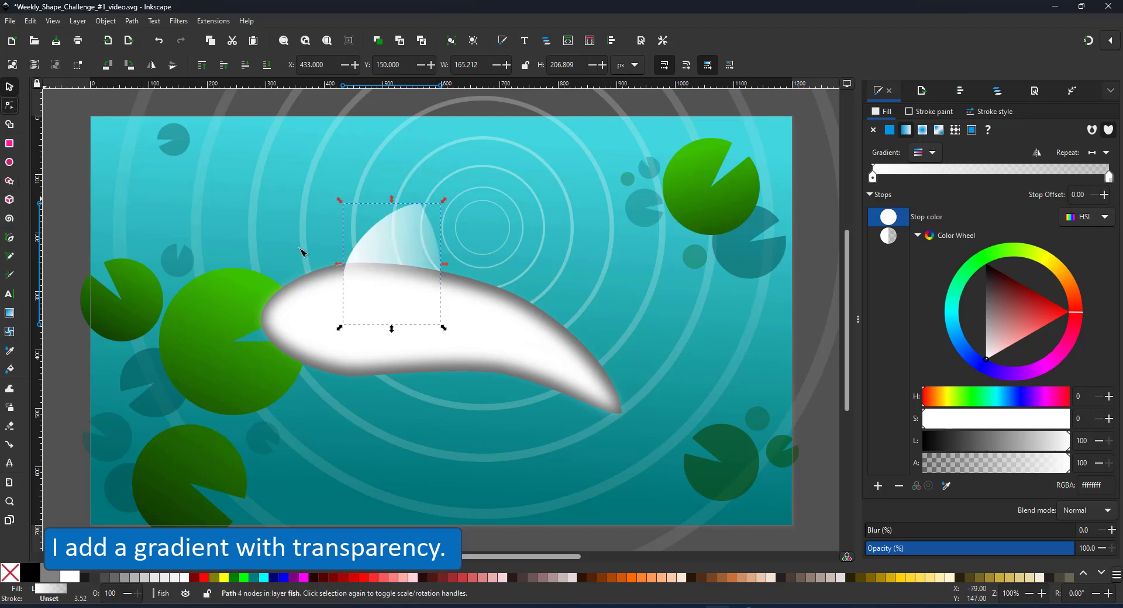
Reshape a copy of the fin into a narrow curved ray along its front edge, deleting the surplus bottom node.
key(n)
click(363, 280)
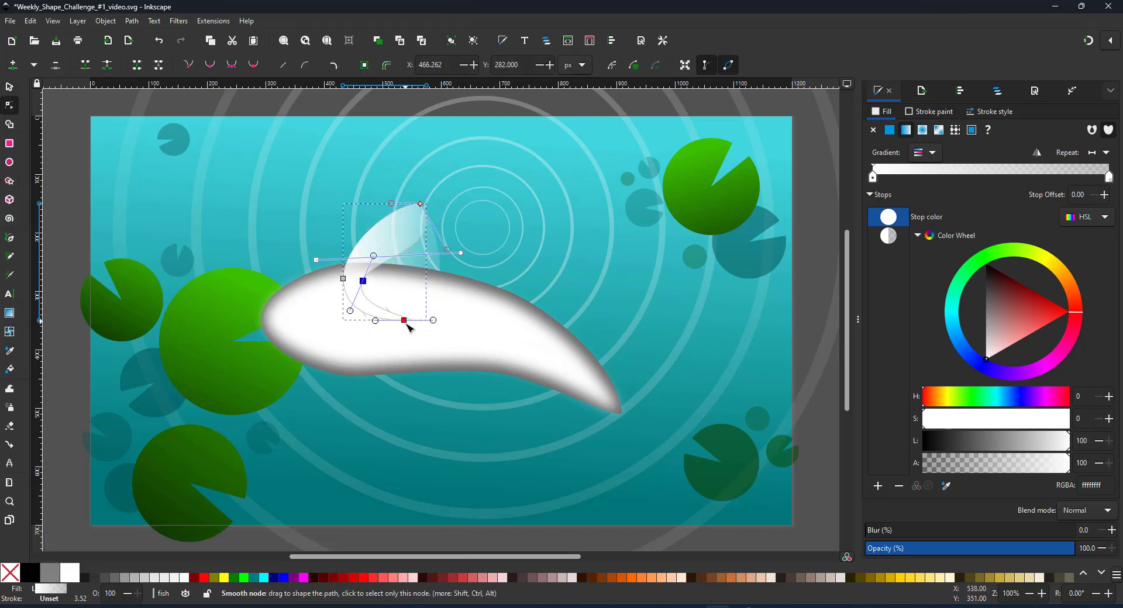
drag(405, 321, 349, 297)
key(Delete)
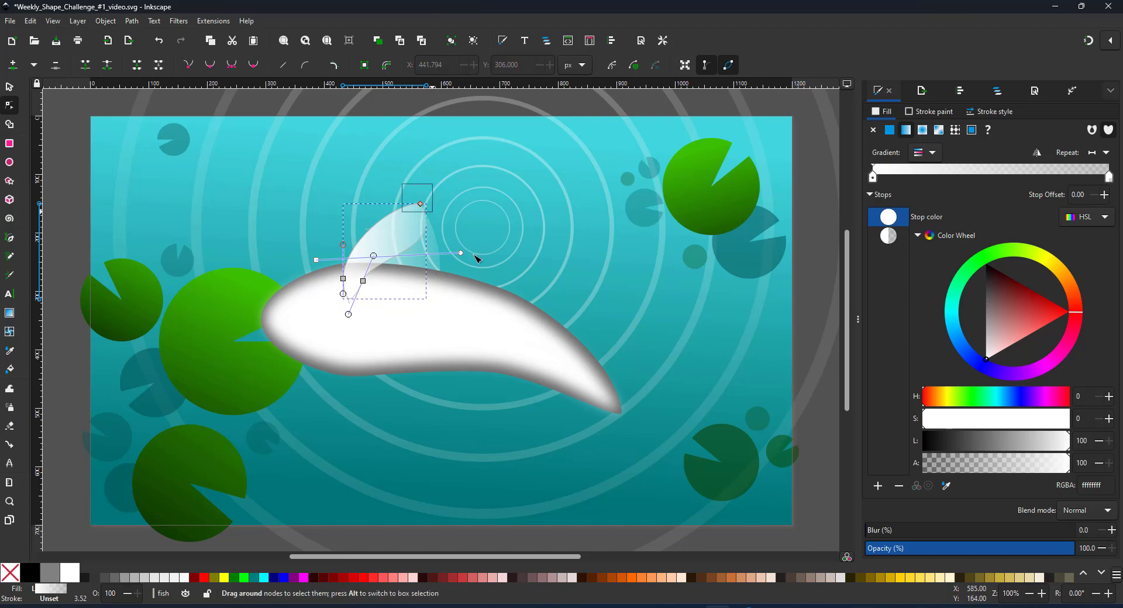
drag(474, 255, 386, 223)
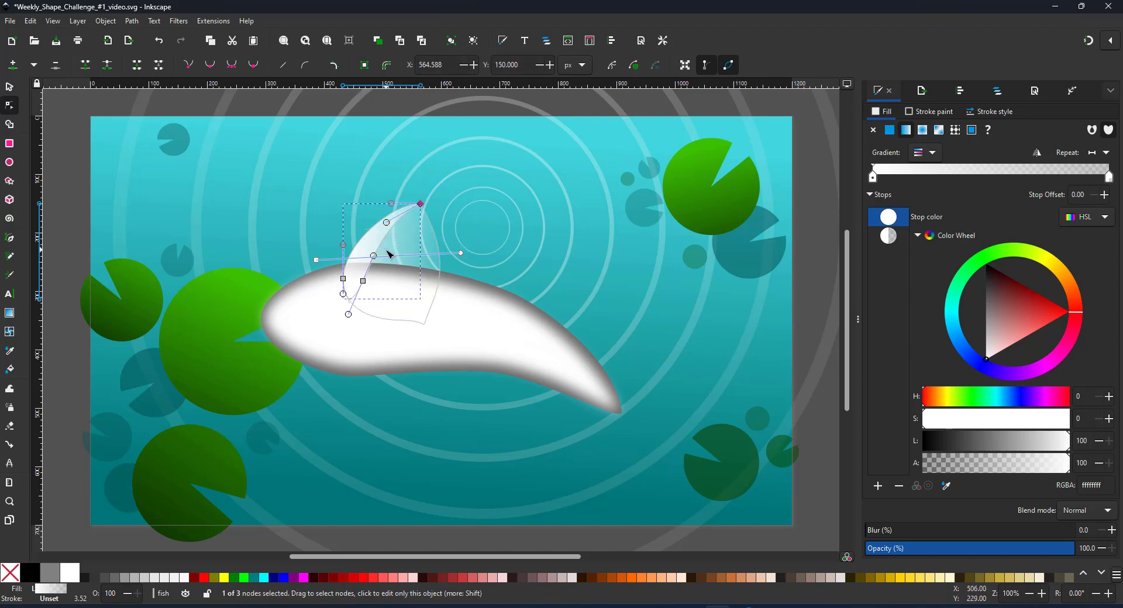
Refine the ray's inner curve so it runs slimly and evenly along the fin's front edge.
key(z)
drag(275, 167, 491, 373)
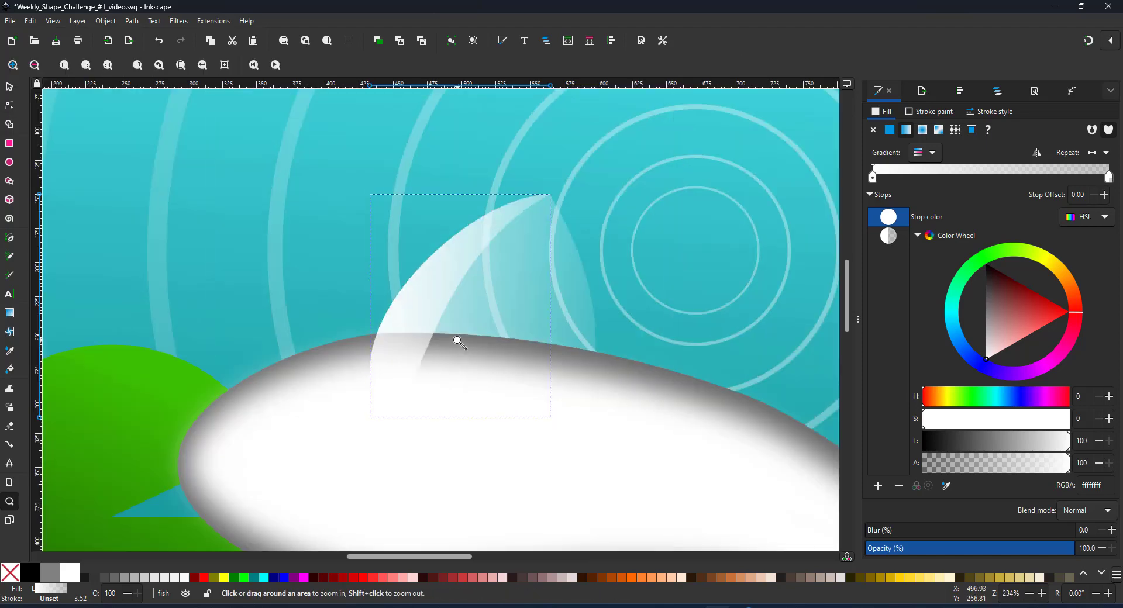
click(10, 105)
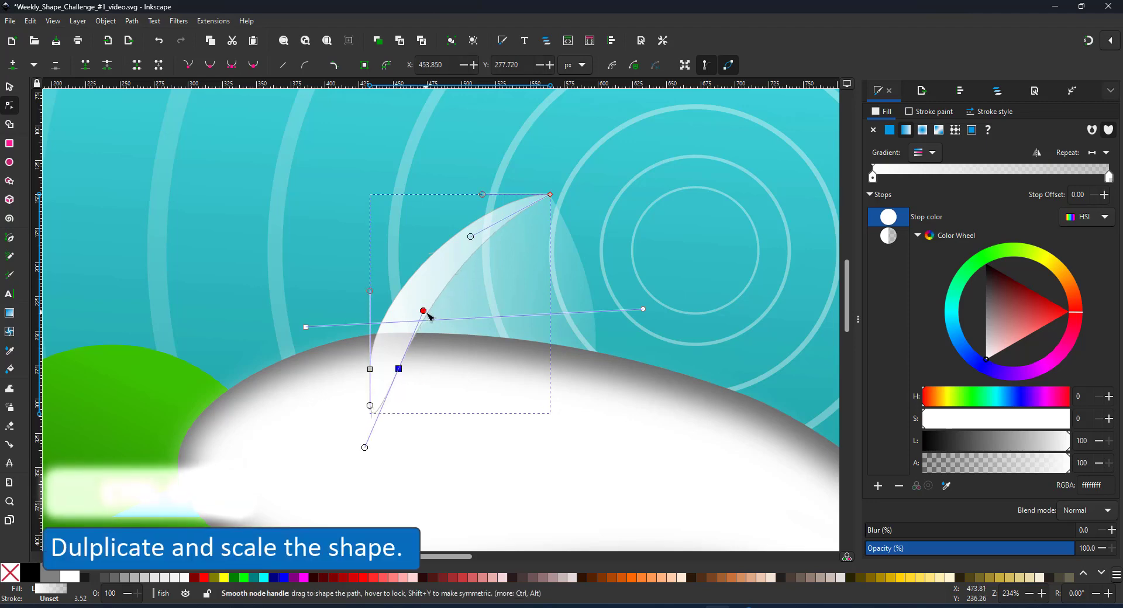
key(ctrl+d)
drag(429, 316, 468, 238)
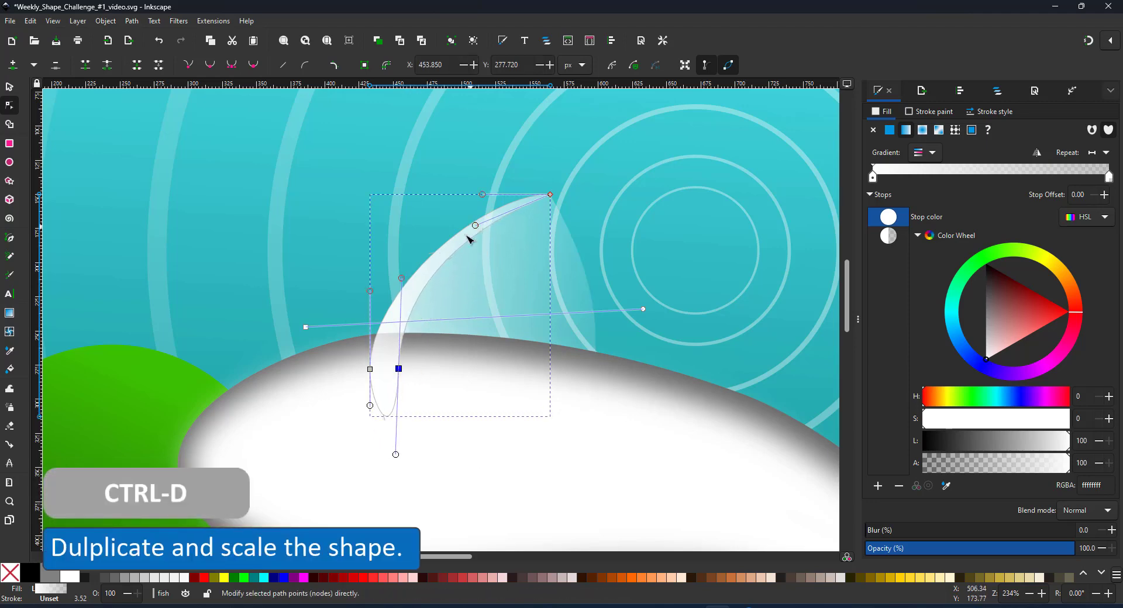
Duplicate the ray and scale the copies into progressively lower, wider rays fanning across the fin, the lowest about 151 by 83 px.
key(s)
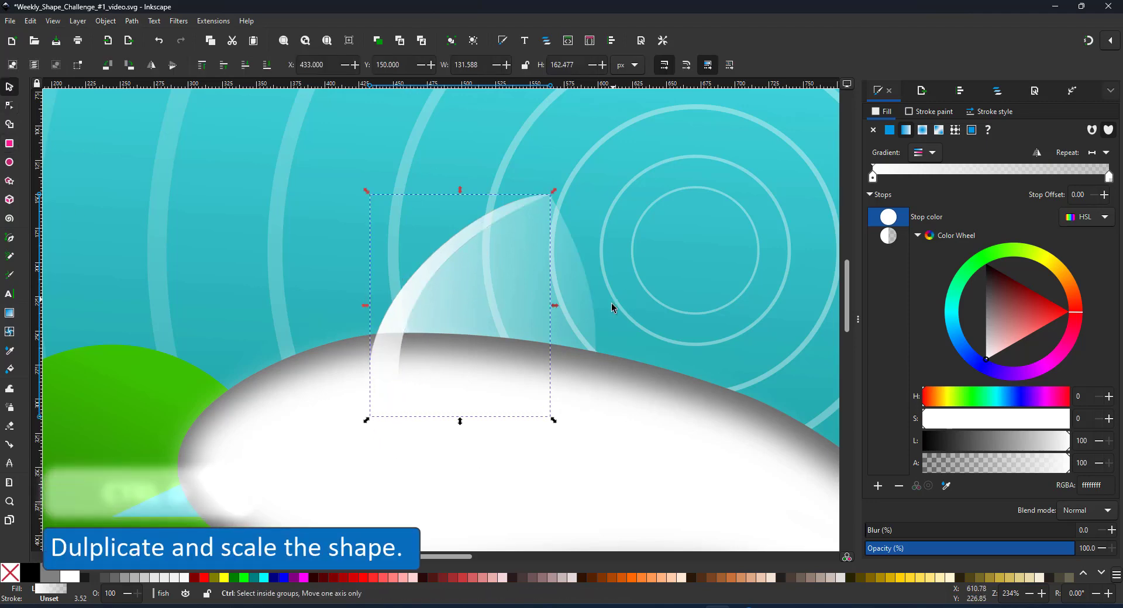
drag(460, 190, 463, 253)
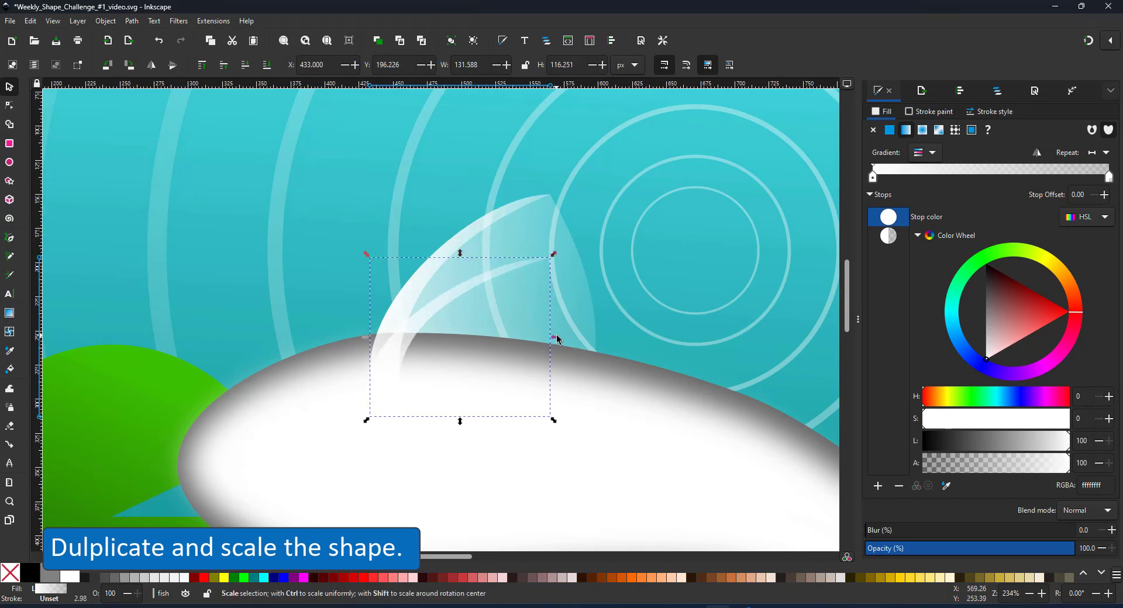
drag(554, 257, 581, 299)
key(ctrl+z)
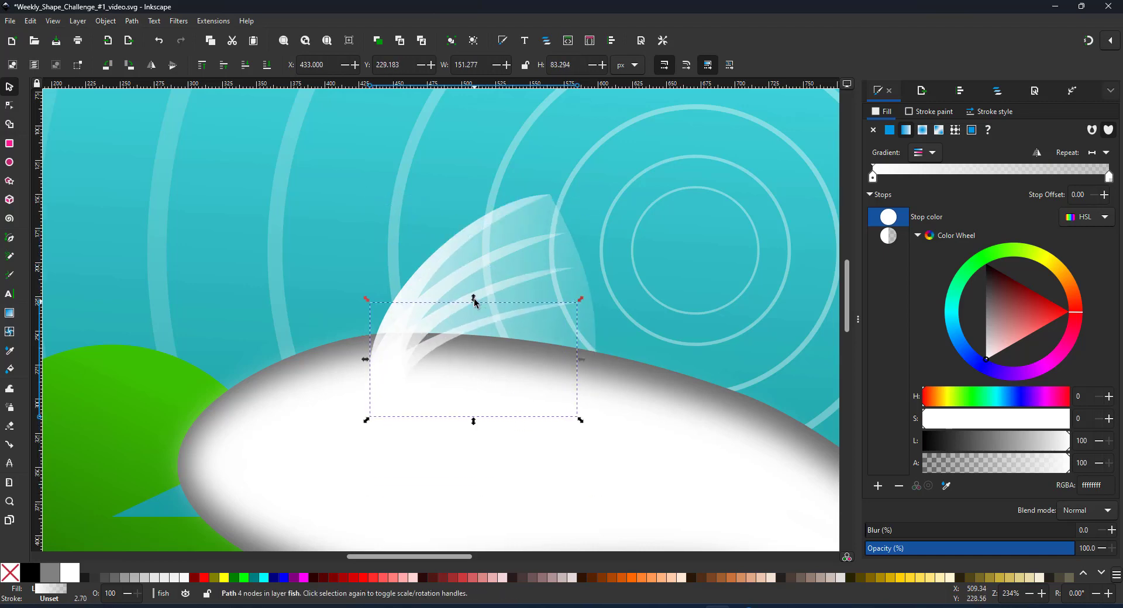
key(ctrl+z)
key(ctrl+z)
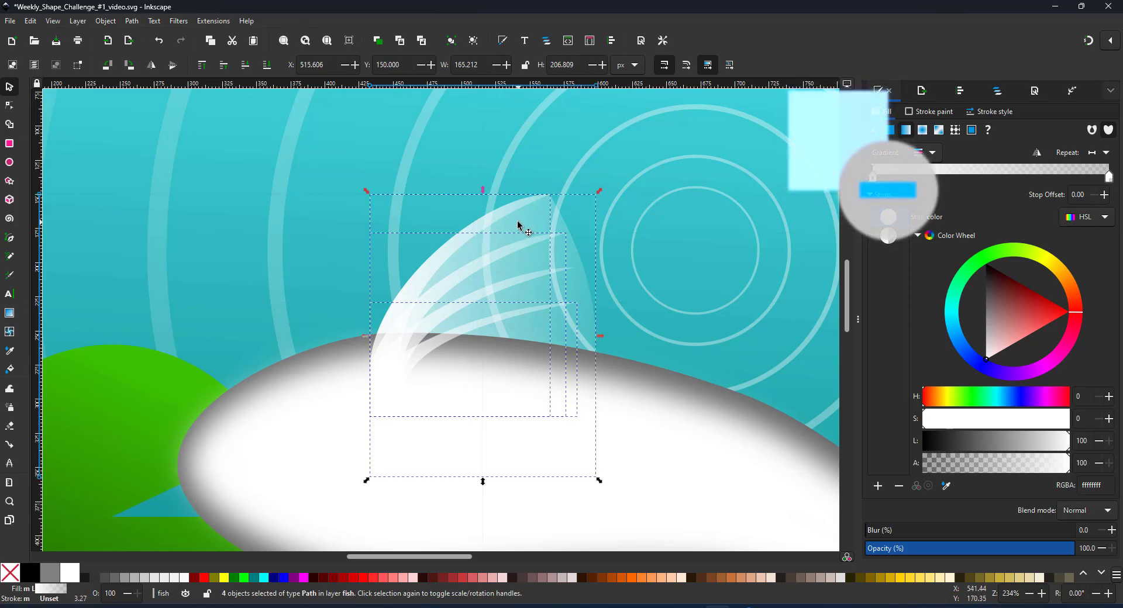
Group the fin with its rays, try lowering the group behind the fish body, and undo the lowering and the shift of the leftover ray.
click(549, 273)
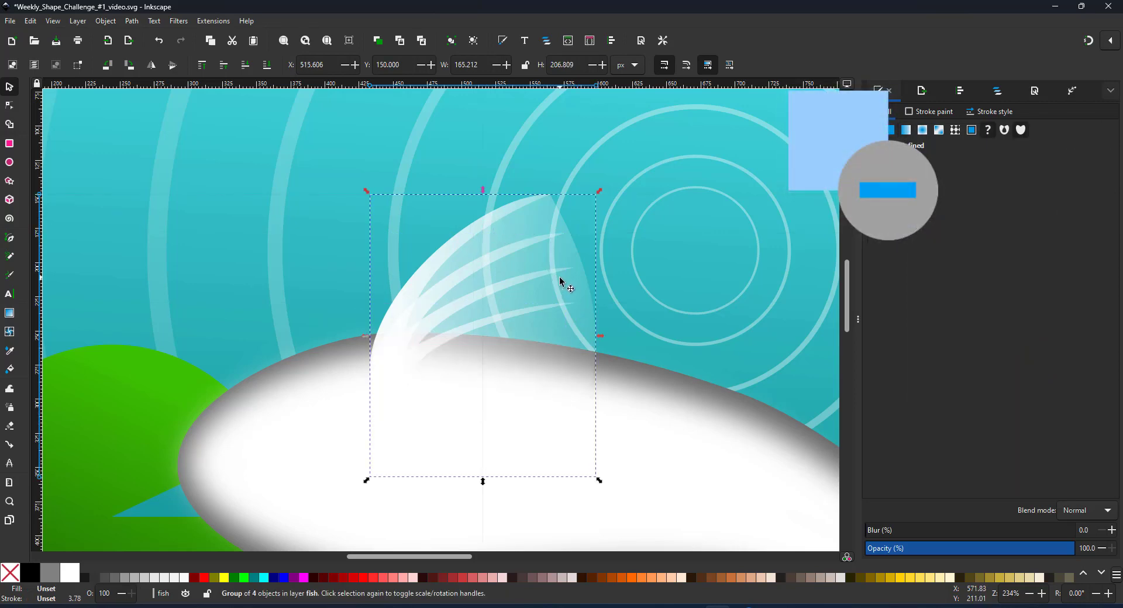
key(Page_Down)
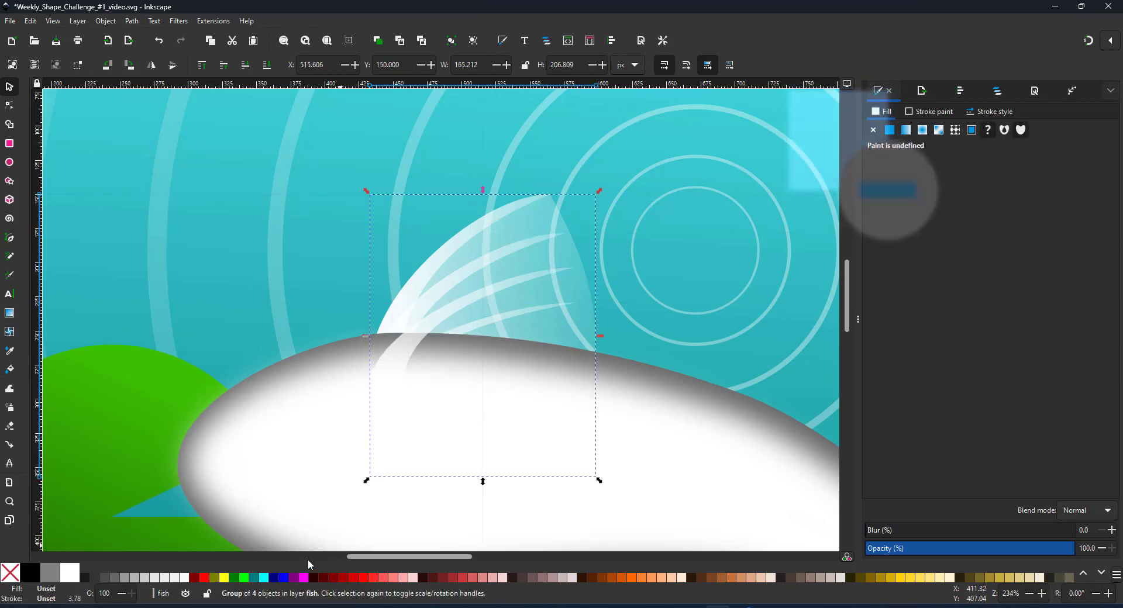
click(381, 369)
drag(382, 370, 453, 447)
key(ctrl+z)
key(ctrl+z)
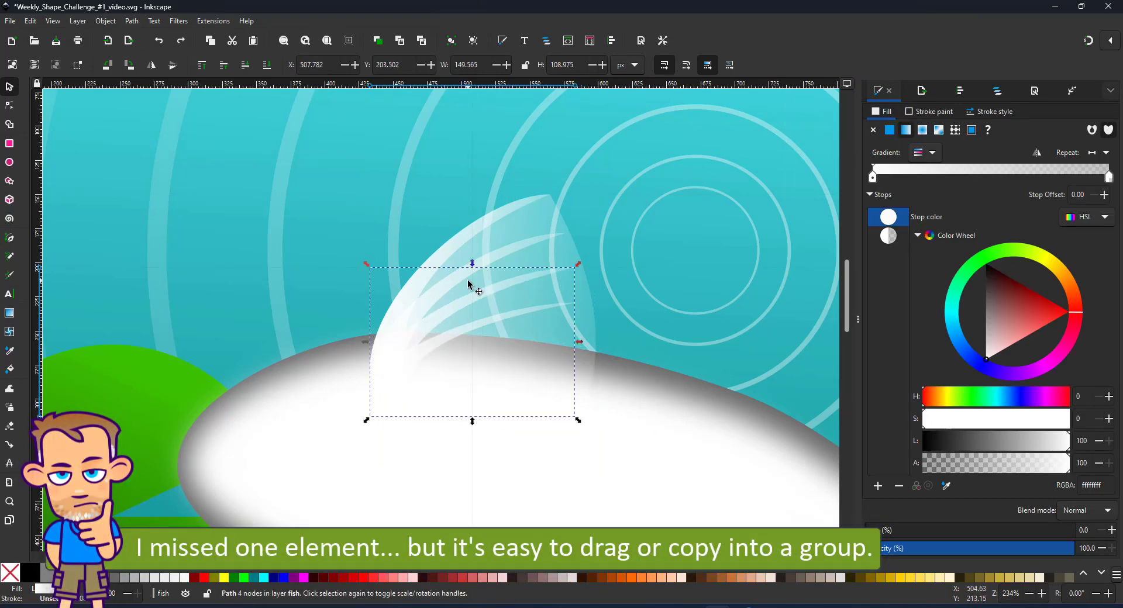
Move the leftover ray into the fin group at its original position and lower the whole group behind the fish body.
click(451, 304)
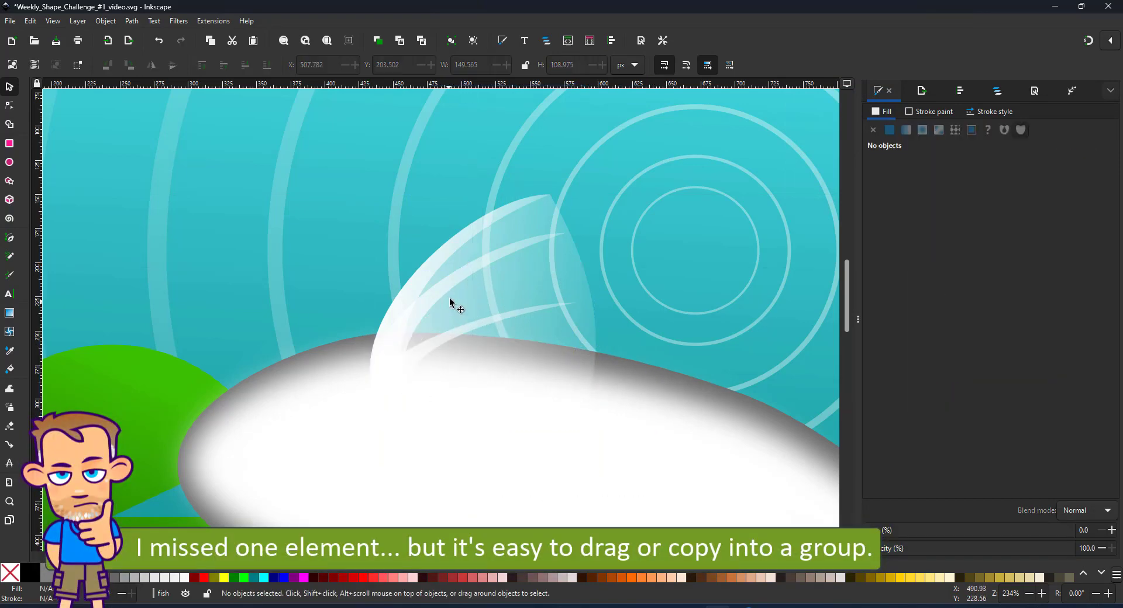
click(997, 90)
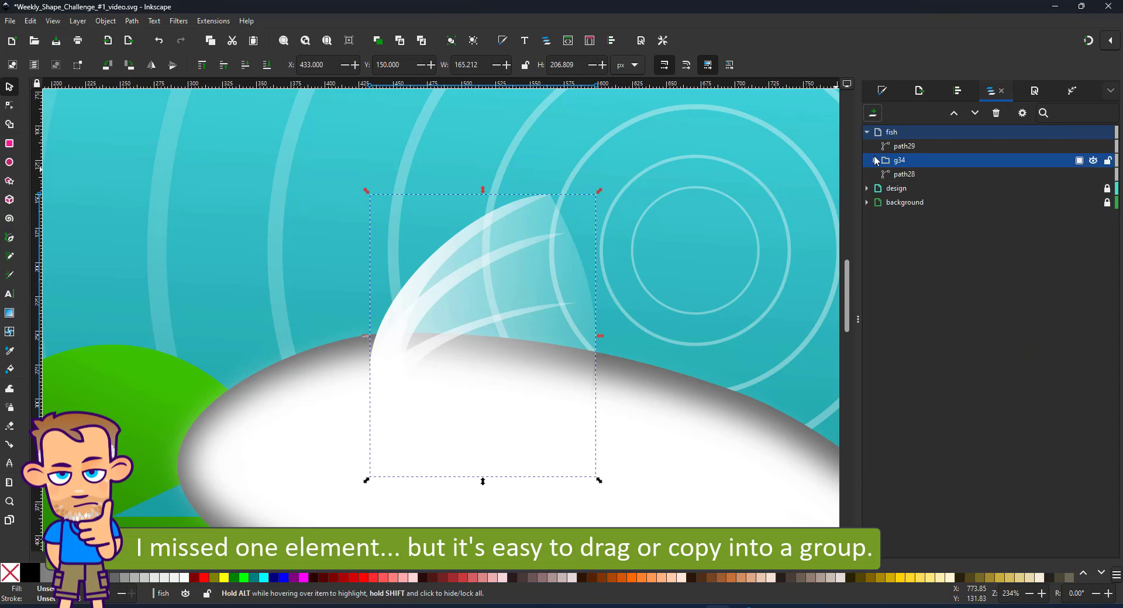
click(920, 195)
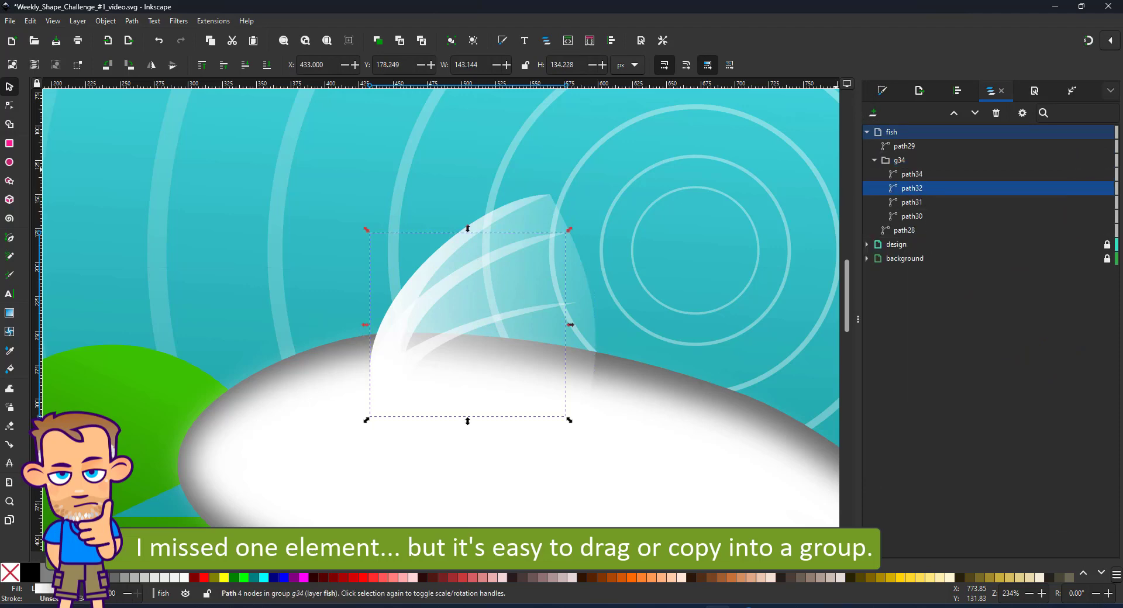
key(ctrl+alt+v)
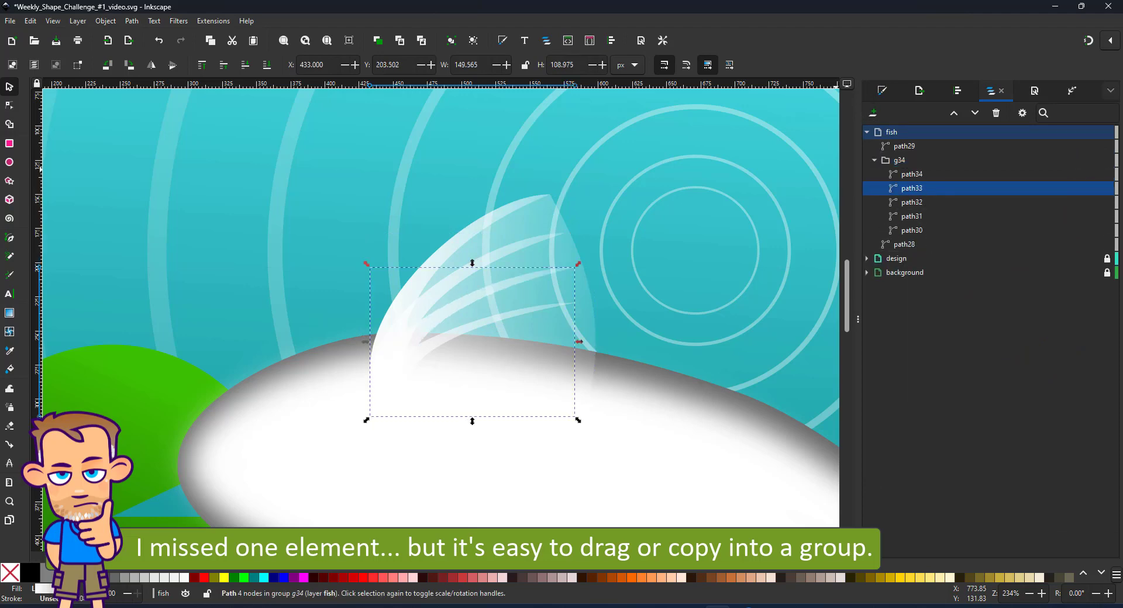
click(905, 164)
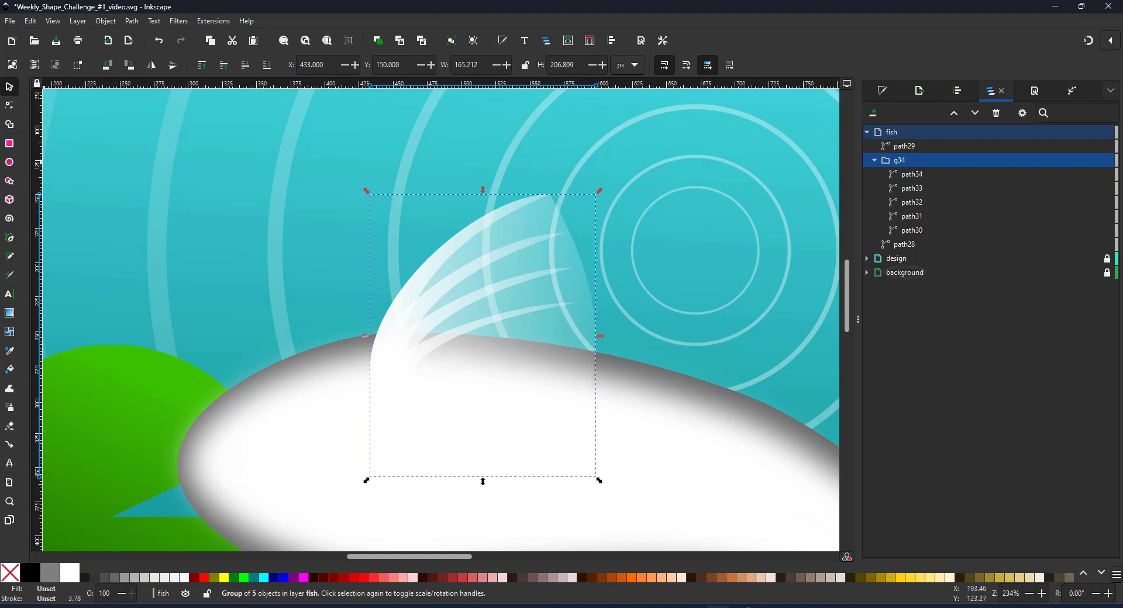
key(Page_Down)
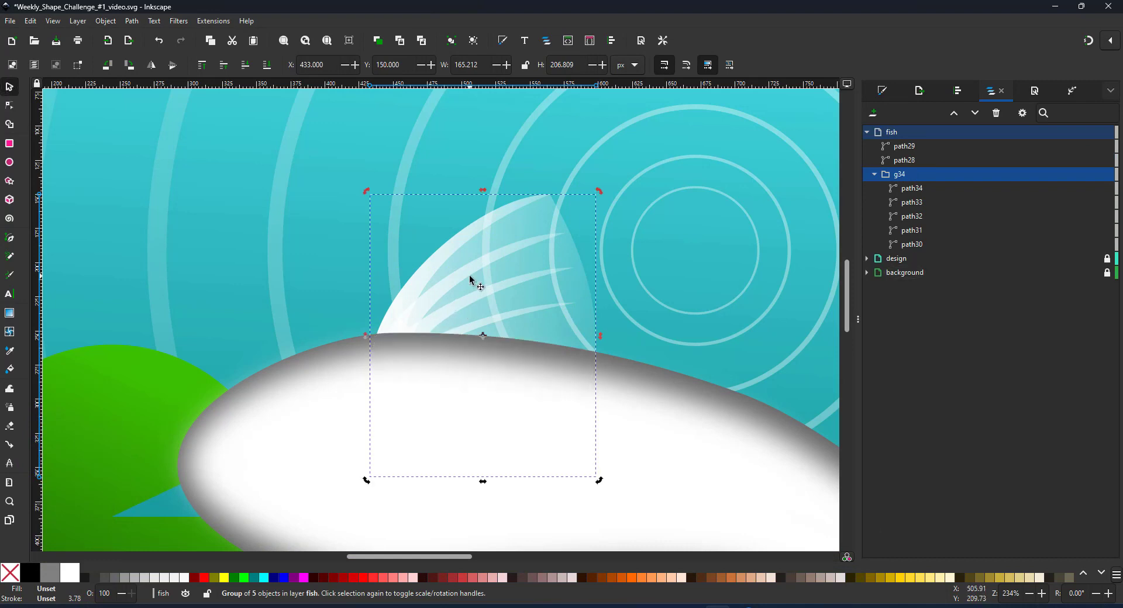
Duplicate the fin group, mirror it vertically, and place the copy behind the body's lower edge, straight below the upper fin.
key(ctrl+d)
key(Home)
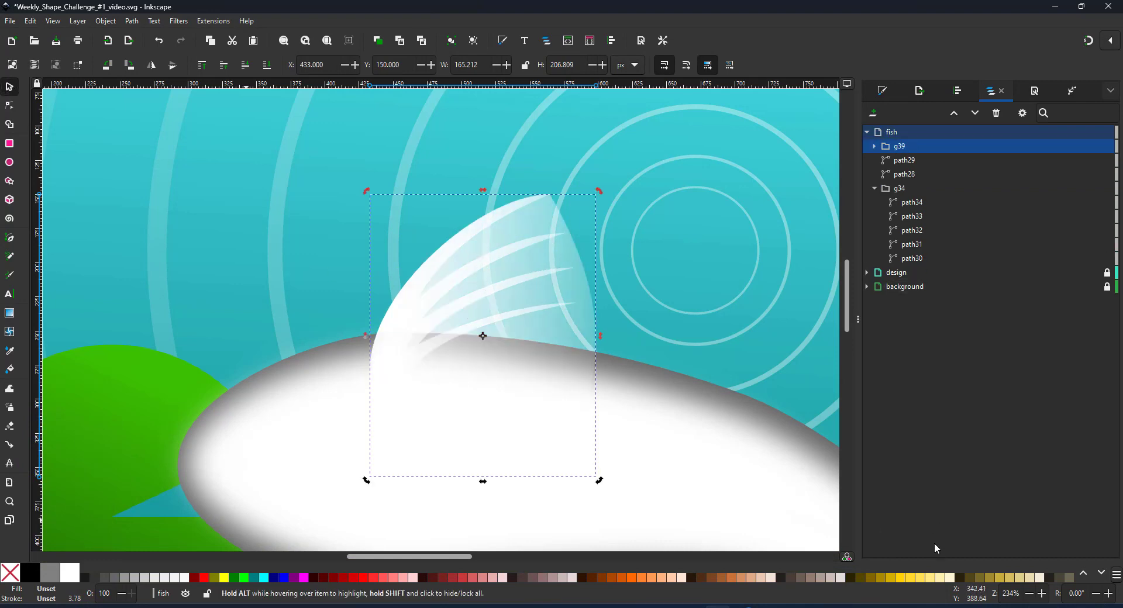
scroll(509, 304, down, 6)
drag(462, 170, 456, 437)
key(Page_Down)
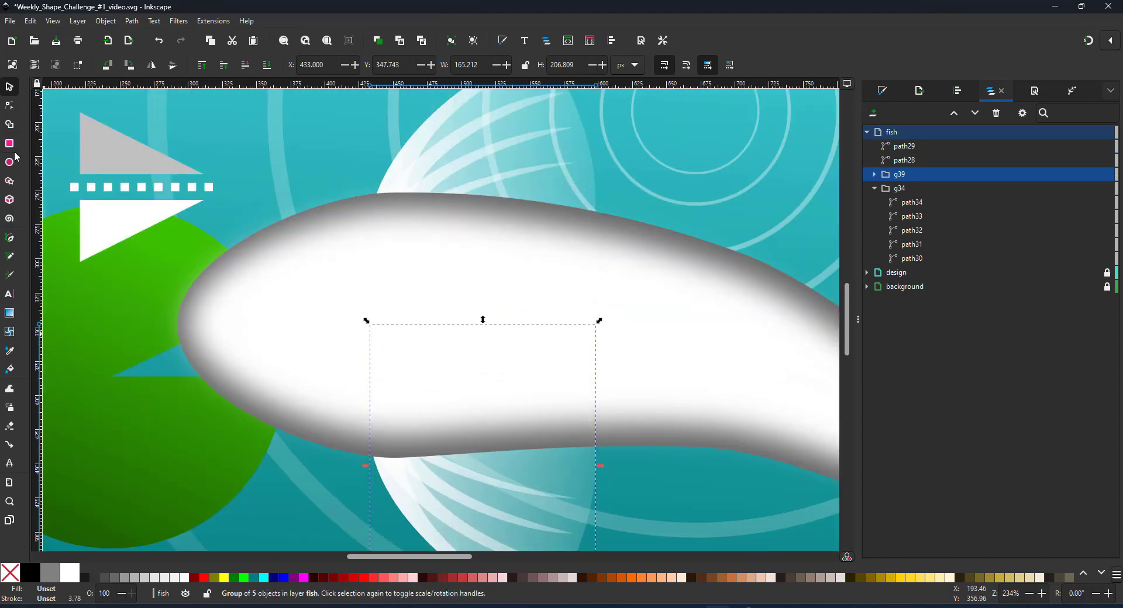
Draw two black ellipses as eyes on the fish's head, the upper about 71 by 27 px and the lower about 69 by 34 px.
click(17, 157)
drag(322, 212, 420, 250)
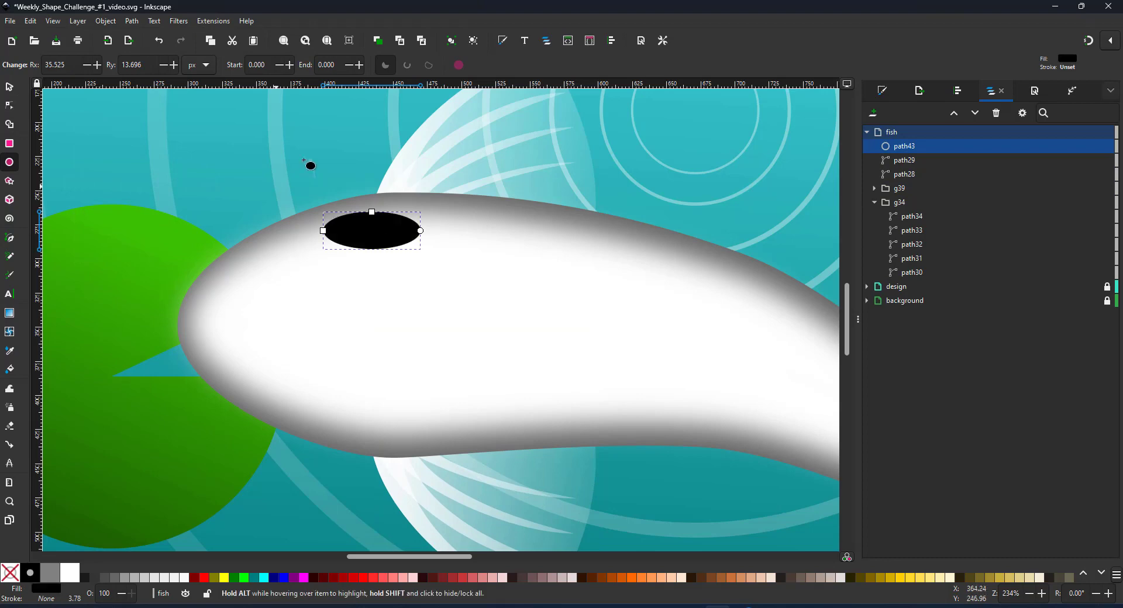
drag(317, 397, 412, 442)
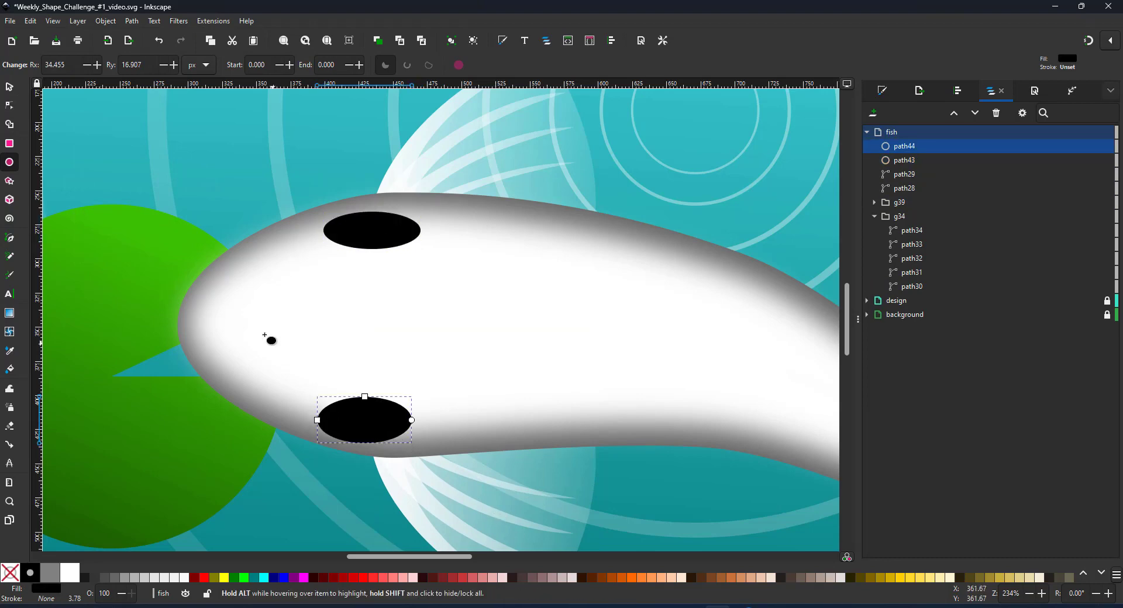
Draw an ellipse about 181 by 89 px between the eyes and fill it with orange-red ff3500.
drag(322, 260, 570, 384)
click(361, 577)
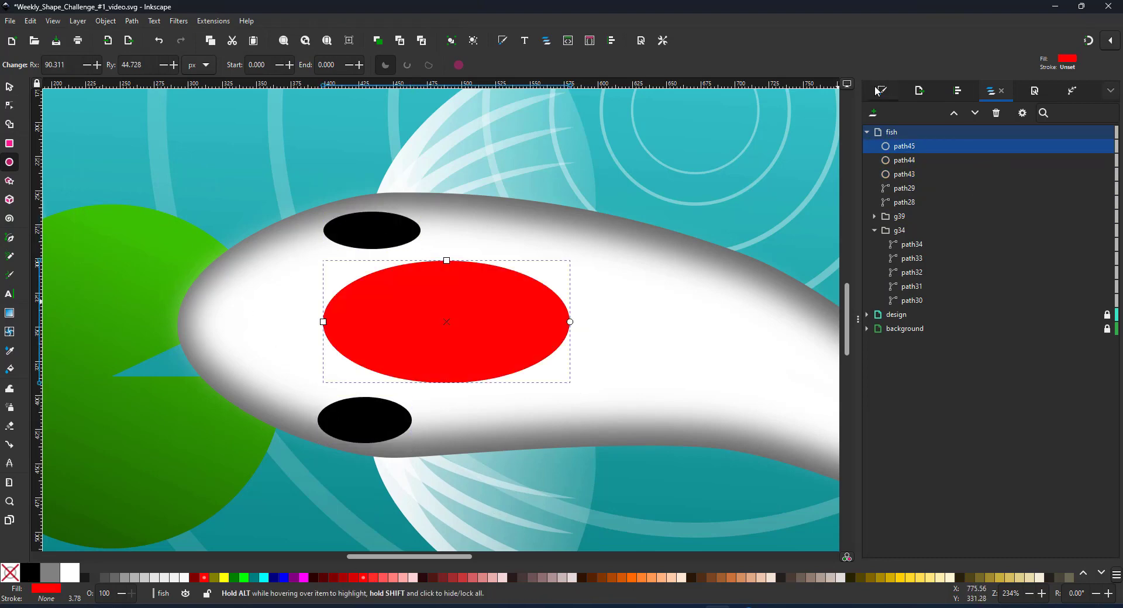
click(880, 90)
click(1086, 265)
drag(1086, 264, 1082, 259)
Copy the lower fin's base shape, scale it to about 96 by 91 px, and rotate it into place under the rear of the body.
drag(608, 339, 298, 326)
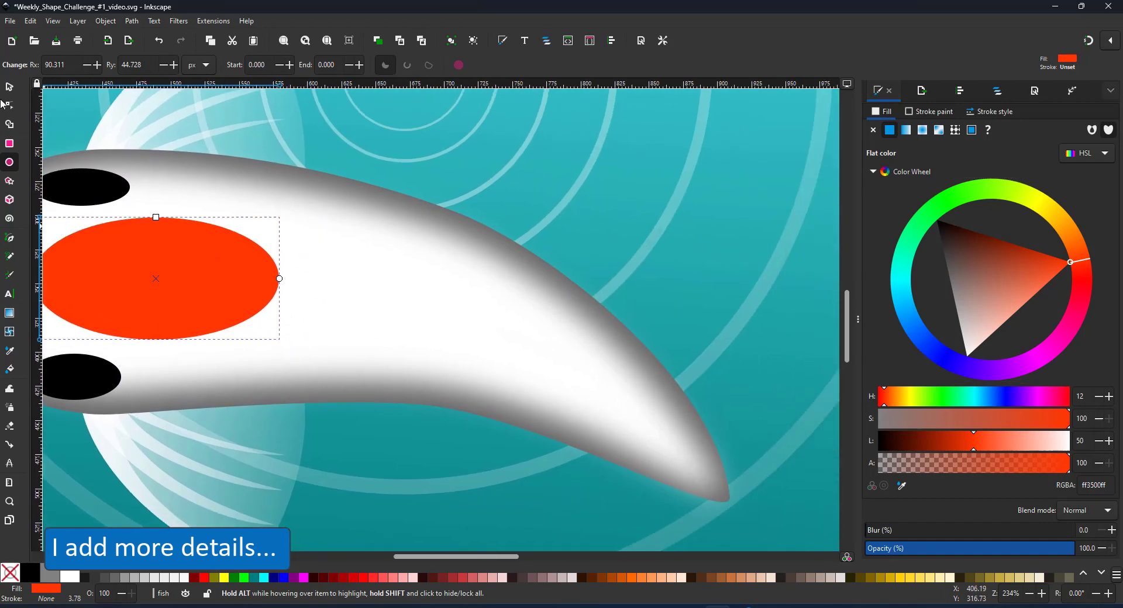
key(s)
click(269, 416)
drag(297, 444, 594, 380)
drag(602, 220, 521, 390)
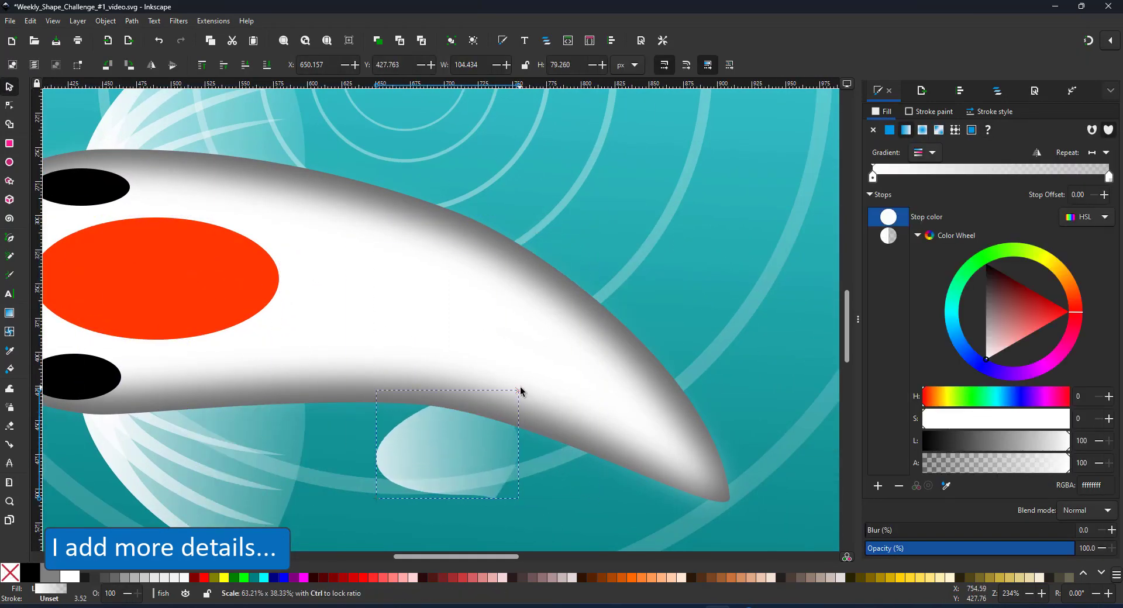
drag(484, 469, 604, 509)
click(586, 467)
drag(572, 466, 549, 474)
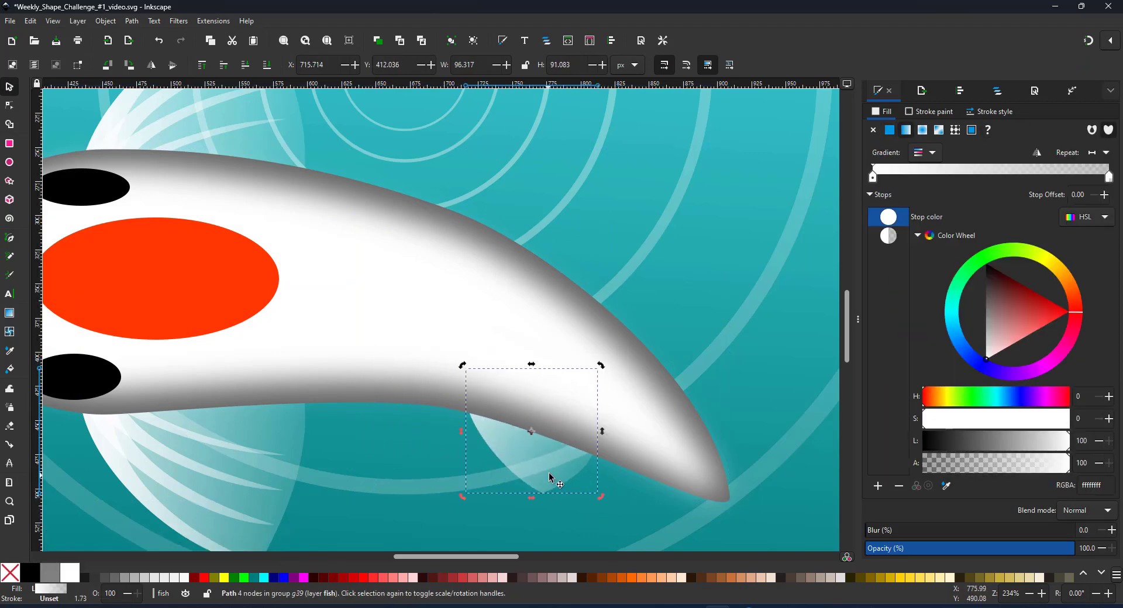
Reshape the small rear fin's nodes and handles into a wider, rounder fin about 121 by 99 px.
key(n)
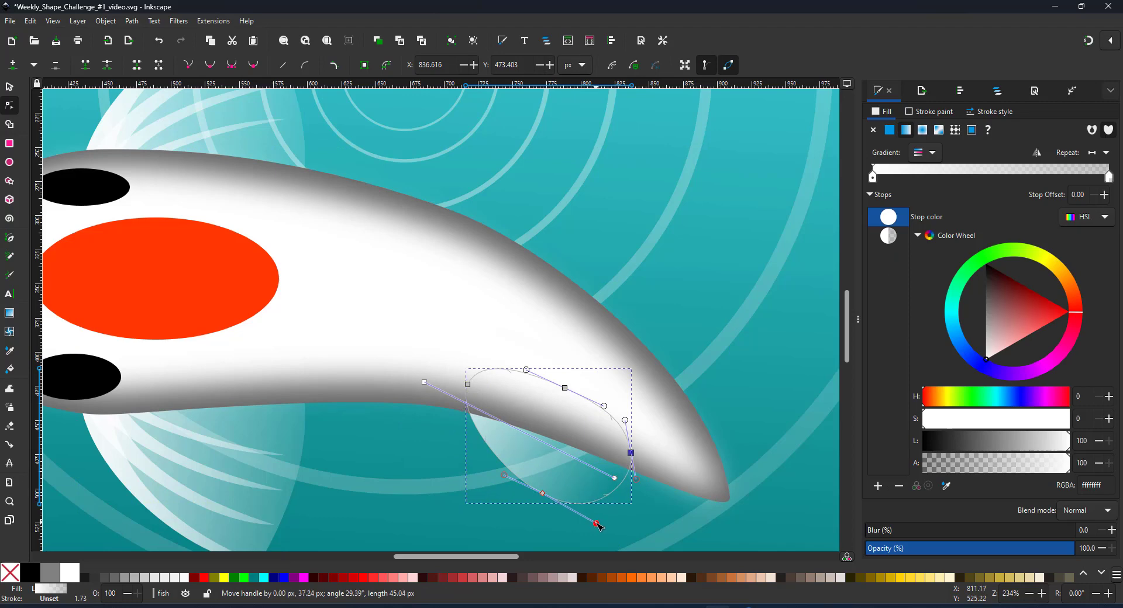
click(653, 494)
scroll(380, 257, down, 3)
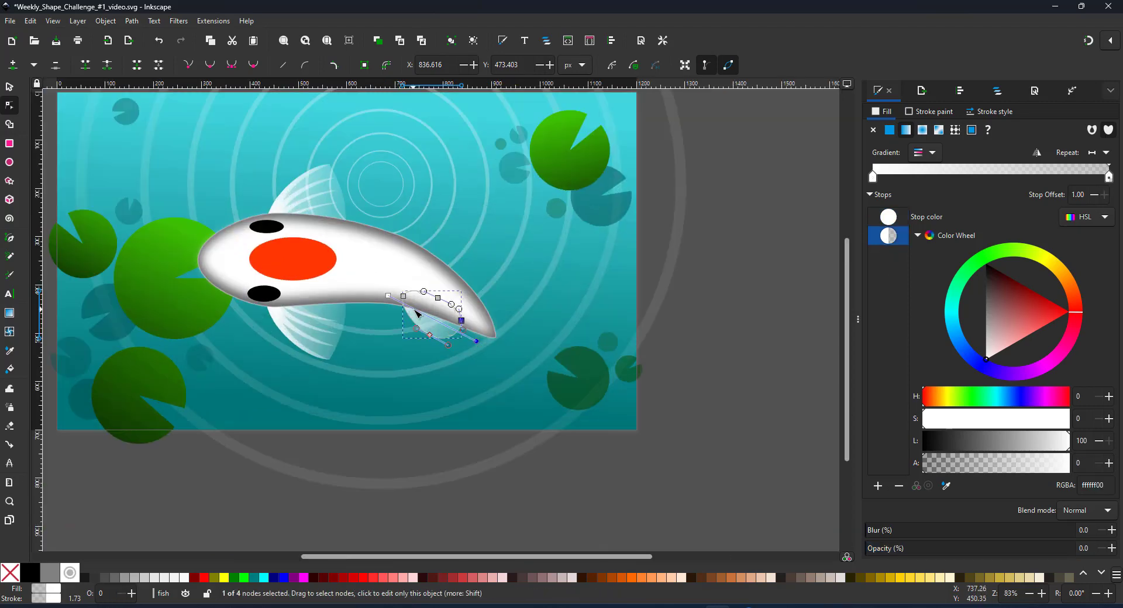
key(s)
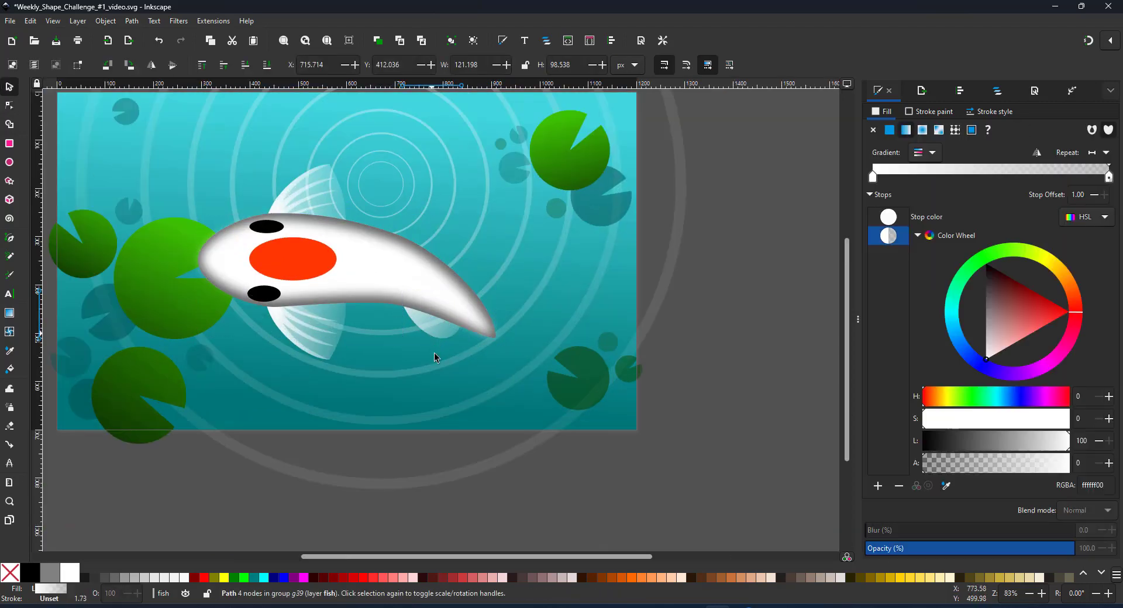
Duplicate the orange-red ellipse, place the copy at the body's tail end, and fill it white.
click(337, 275)
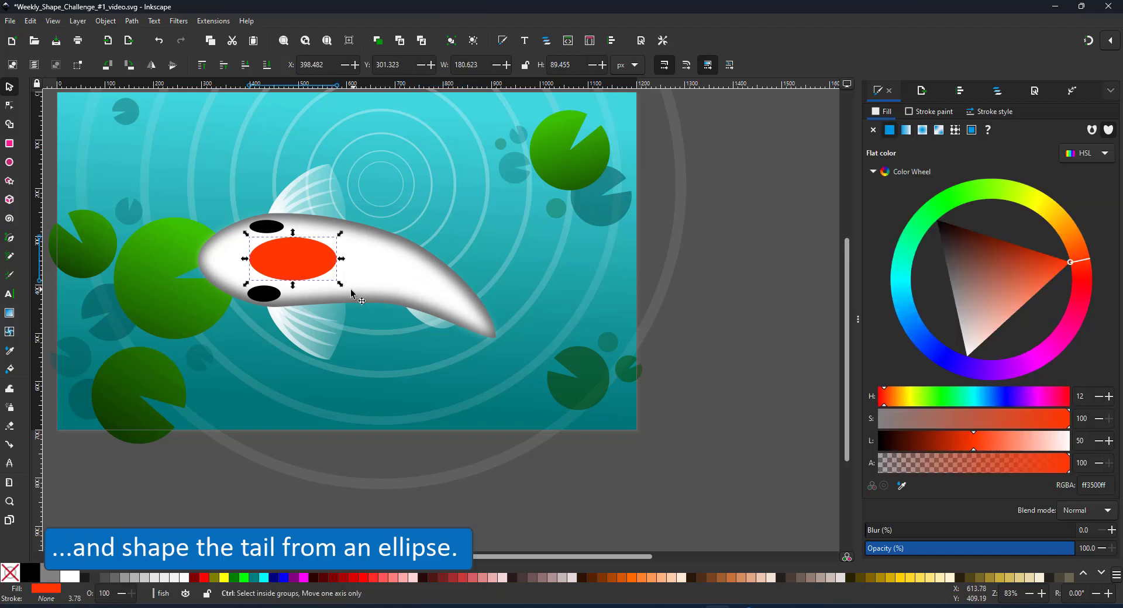
key(ctrl+d)
drag(328, 274, 570, 361)
drag(1054, 442, 1069, 443)
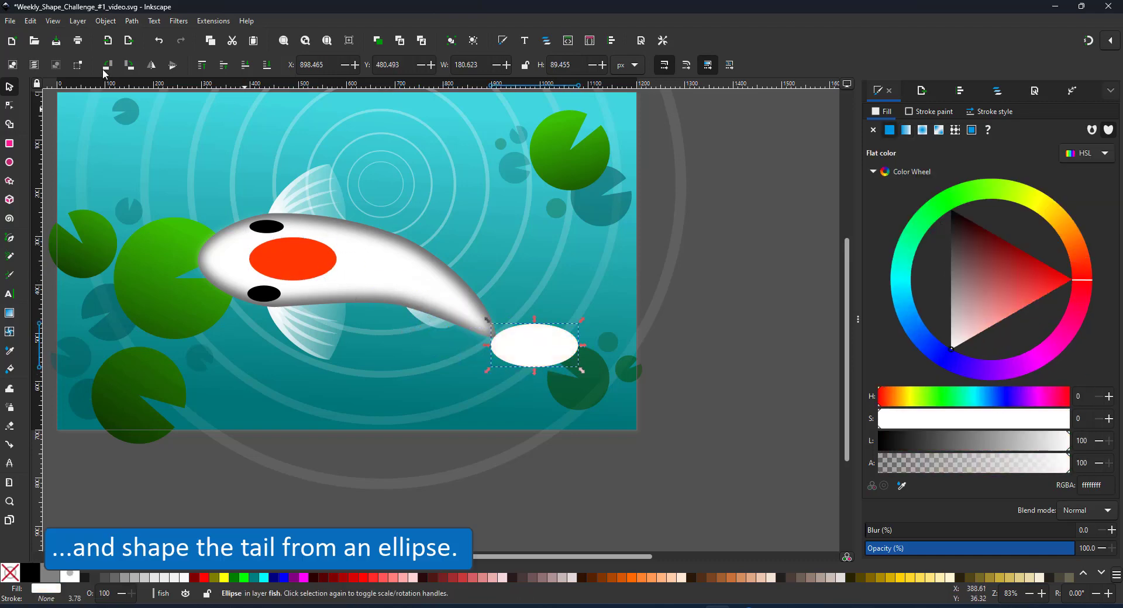
Convert the white ellipse to a path and pull its left side into a curved point toward the lower left.
click(9, 105)
click(132, 21)
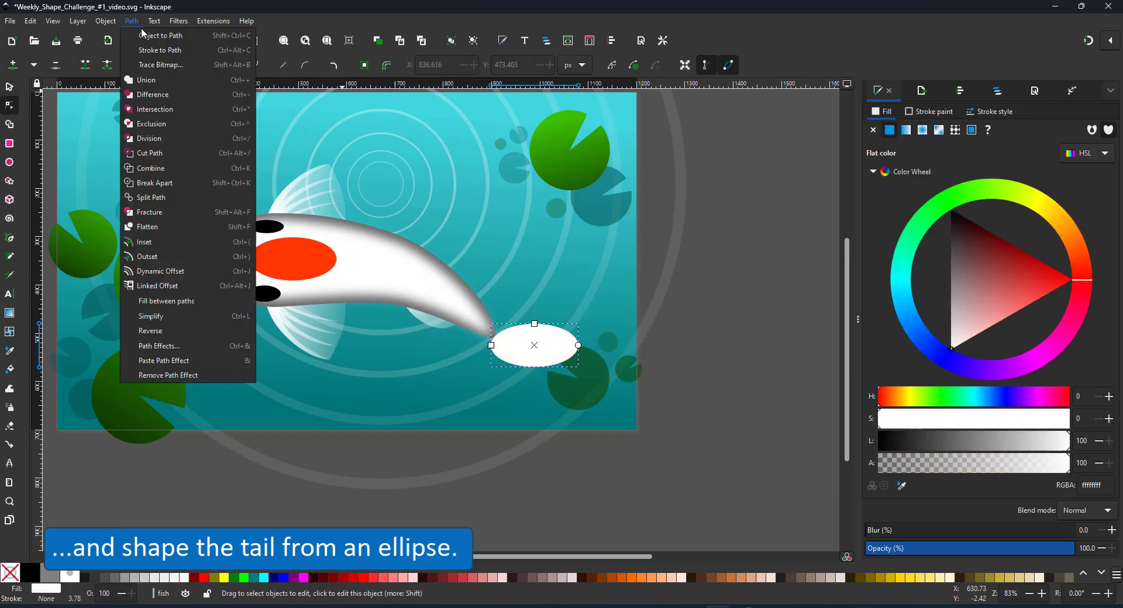
click(154, 33)
drag(495, 348, 469, 355)
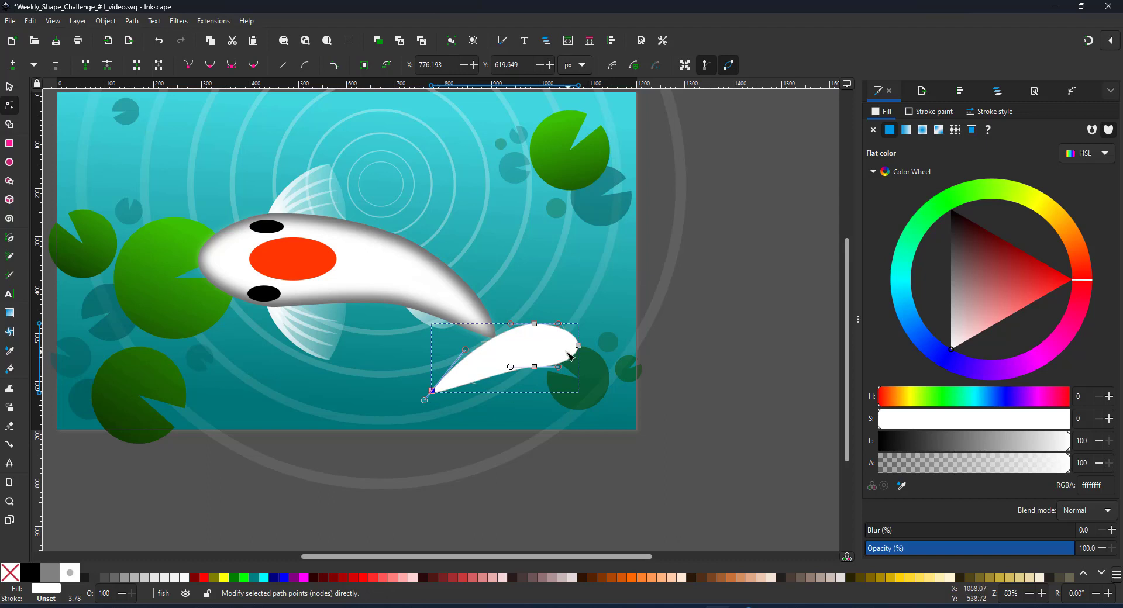
drag(538, 367, 542, 359)
drag(511, 303, 480, 350)
Push the tail fin's wide end inward and stretch its pointed end into a longer tip with a fuller upper curve.
drag(577, 349, 535, 339)
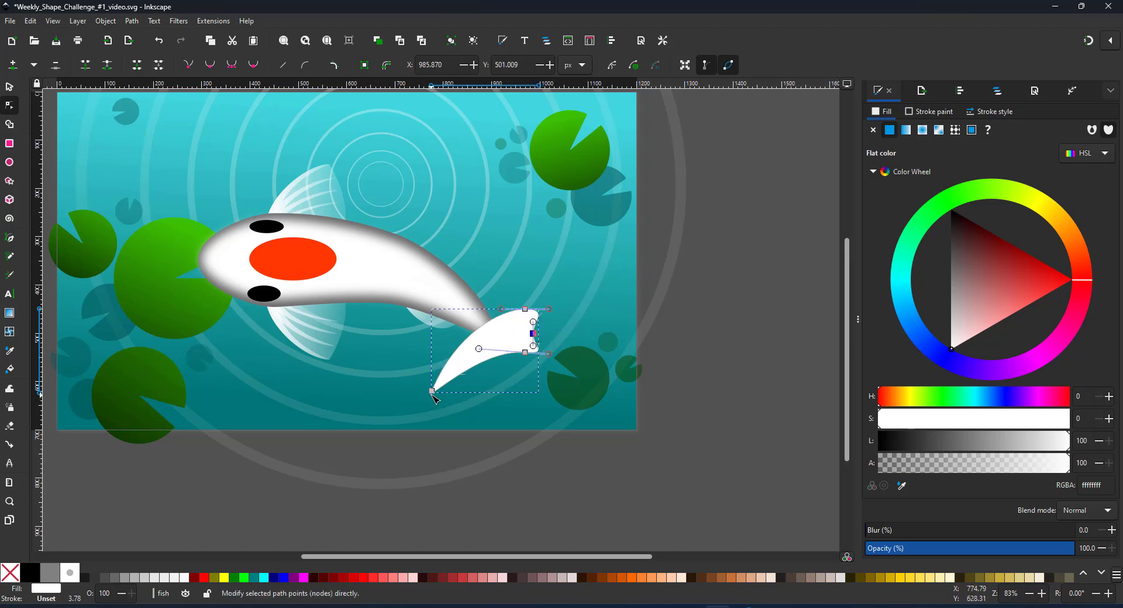
drag(432, 391, 399, 403)
drag(424, 347, 404, 382)
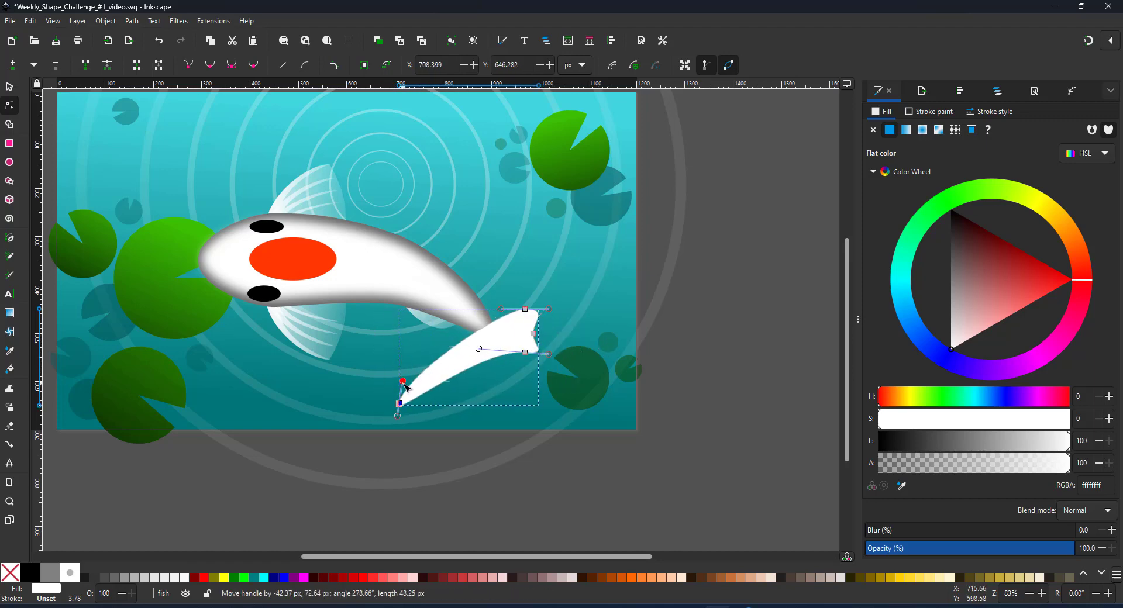
drag(501, 309, 451, 310)
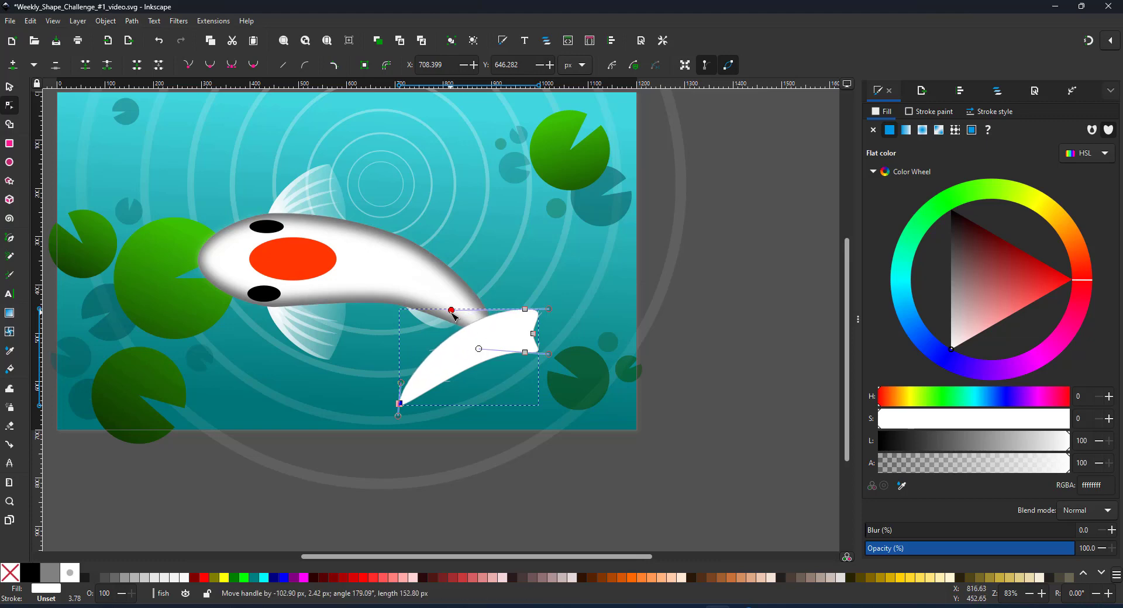
Apply a linear gradient to the tail fin, fading from opaque white at its pointed tip to transparent beyond its wide end.
drag(463, 353, 624, 306)
click(9, 313)
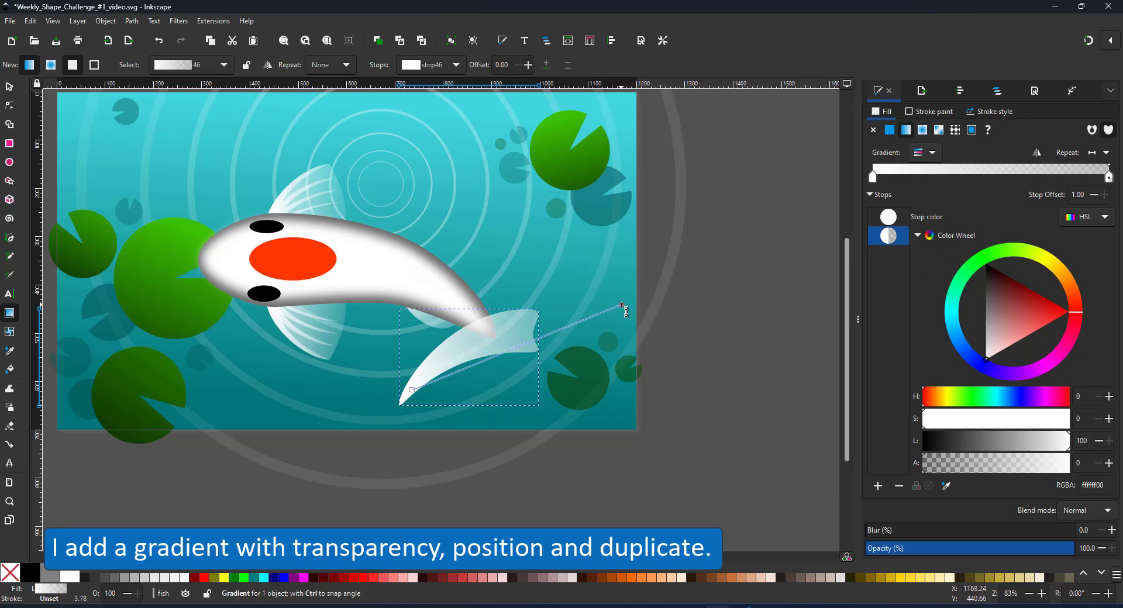
key(s)
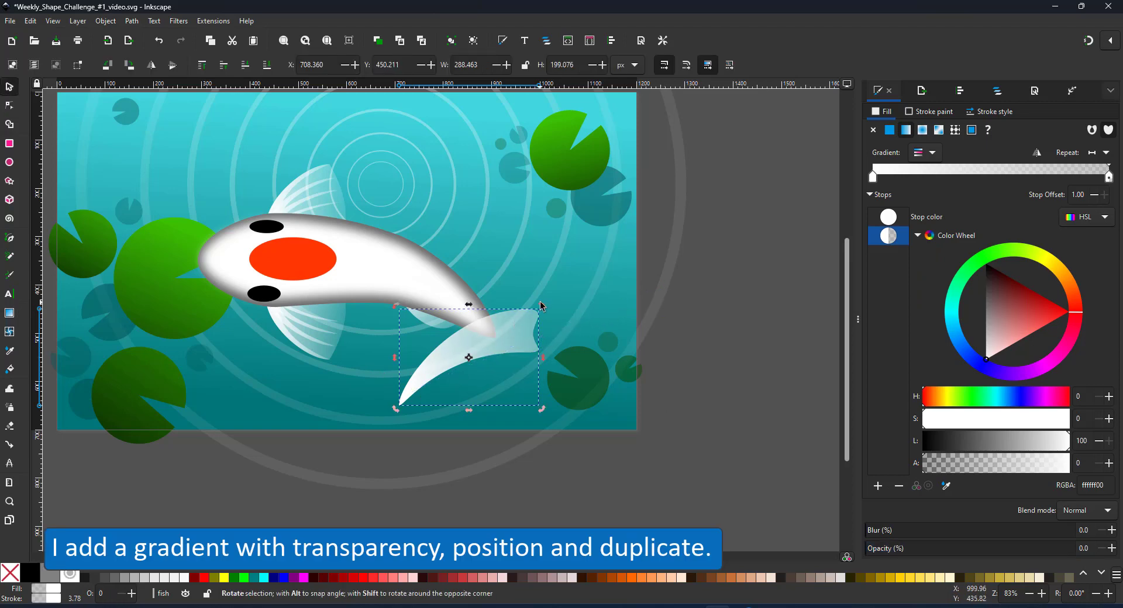
Rotate the tail fin to hang downward with its tip at the body's rear end, and adjust it to about 106 by 309 px.
drag(540, 305, 509, 414)
drag(482, 360, 541, 400)
drag(578, 473, 511, 472)
click(505, 477)
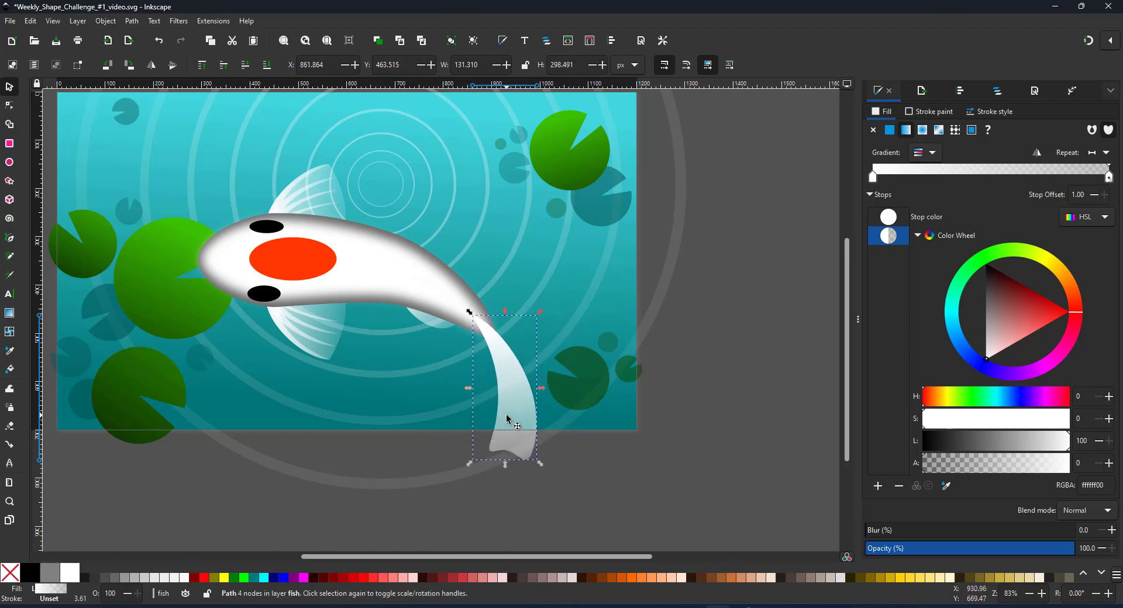
drag(541, 315, 542, 330)
drag(502, 348, 495, 354)
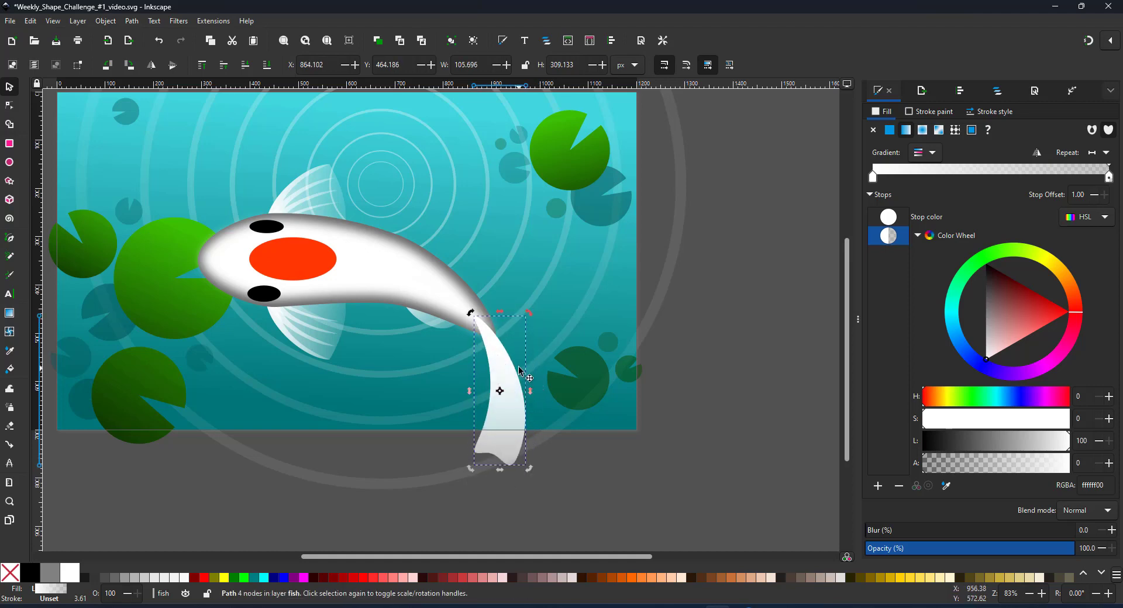
Create a smaller copy of the tail fin, about 87 by 236 px, and angle it from the same root along the tail's left edge.
mouse_move(530, 319)
mouse_down()
mouse_move(547, 344)
mouse_move(509, 321)
mouse_up()
mouse_move(491, 464)
mouse_down()
mouse_move(476, 427)
mouse_move(486, 447)
mouse_move(487, 420)
mouse_move(490, 446)
mouse_up()
click(475, 379)
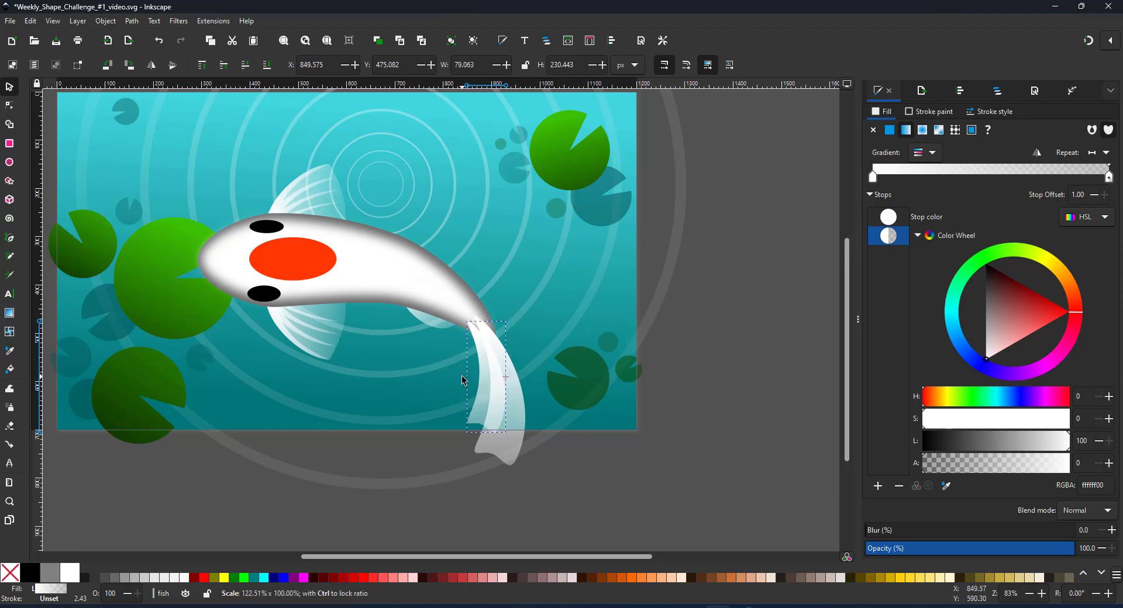
drag(509, 317, 515, 328)
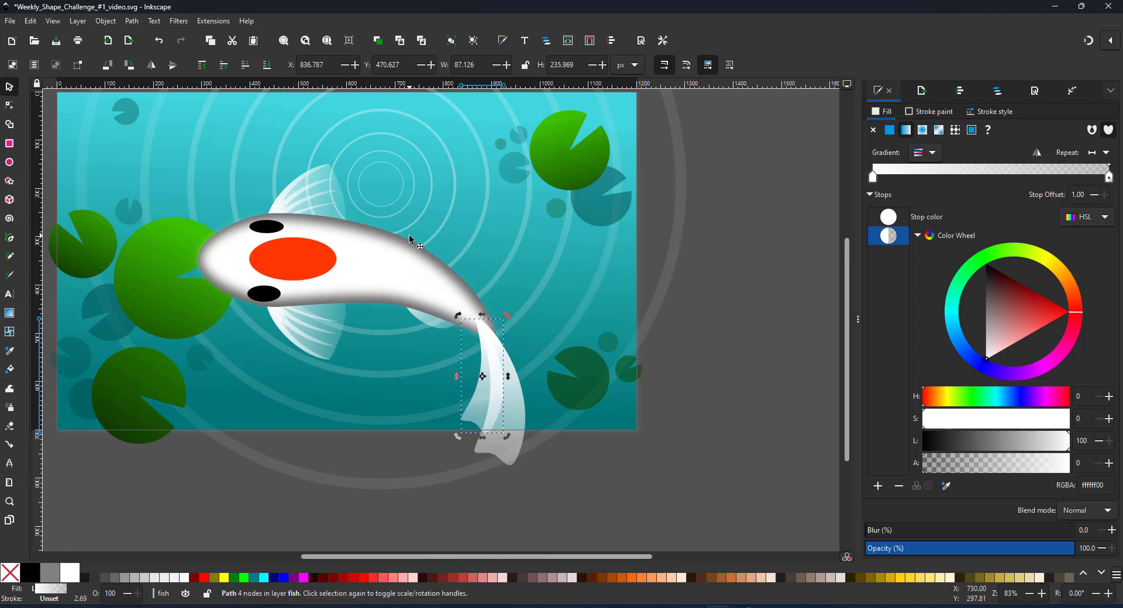
Cut the blurred white body shape and turn the grey body path underneath into a clip group.
click(374, 261)
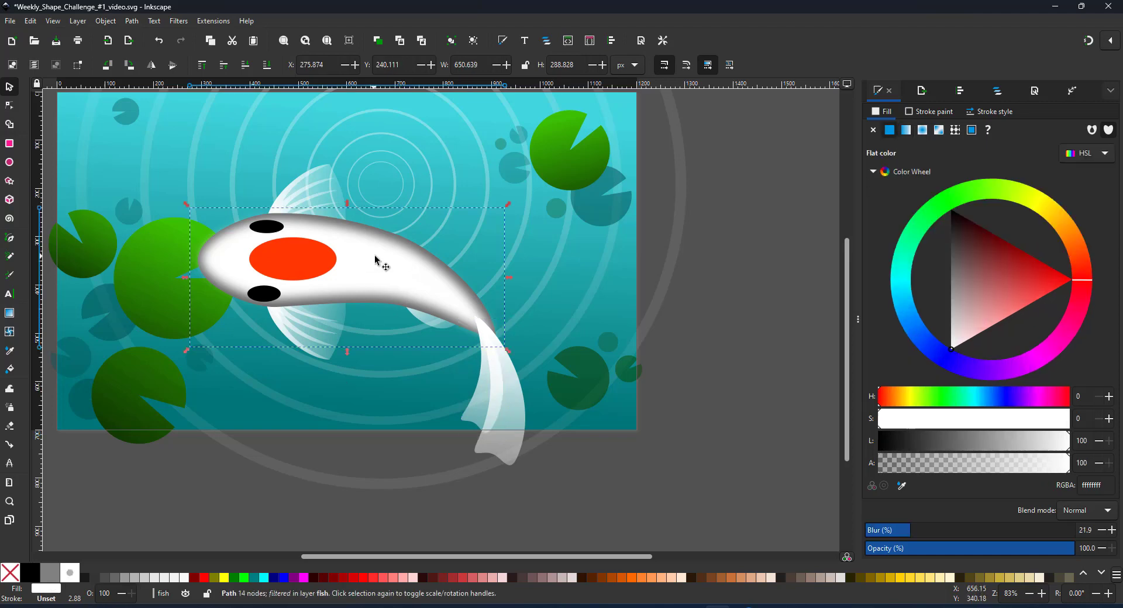
key(ctrl+x)
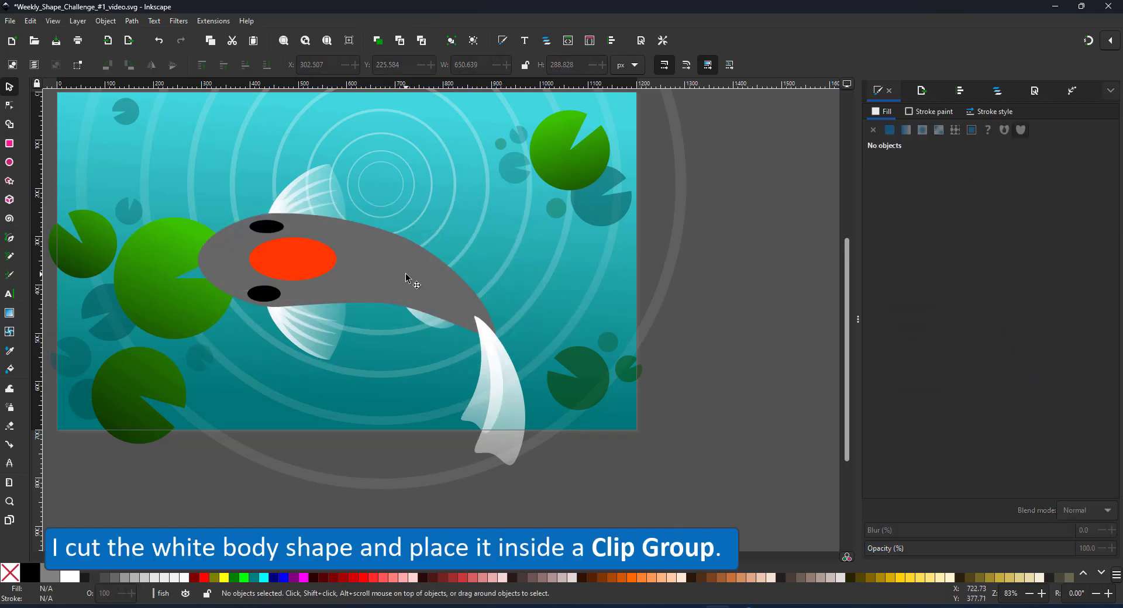
click(405, 272)
right_click(411, 264)
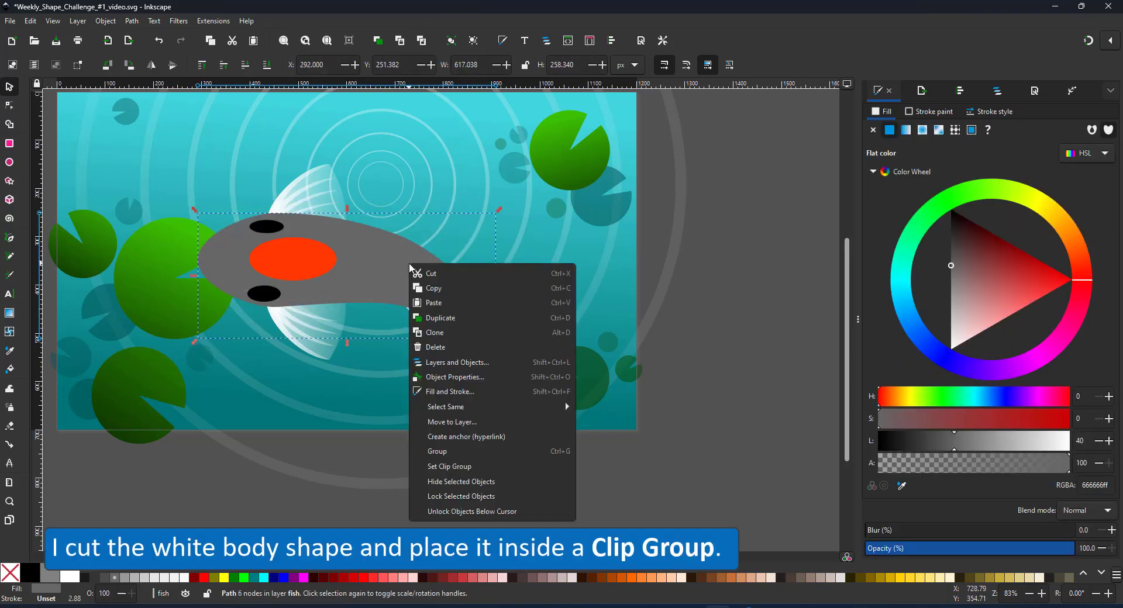
click(442, 467)
Paste the white body shape in place inside the new clip group in the fish layer.
click(998, 91)
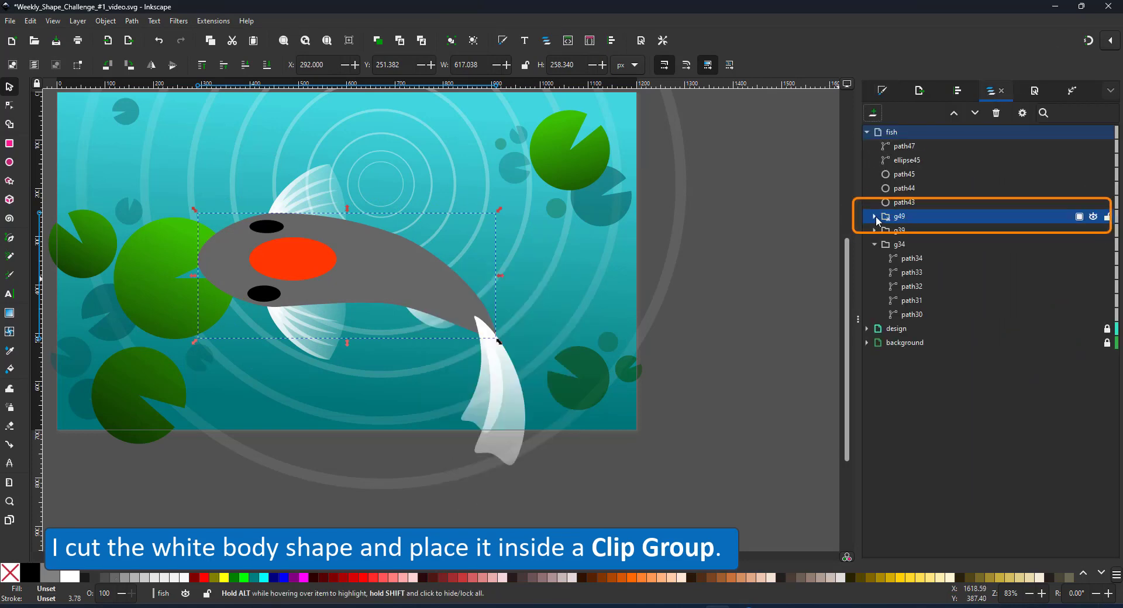
click(874, 216)
click(883, 231)
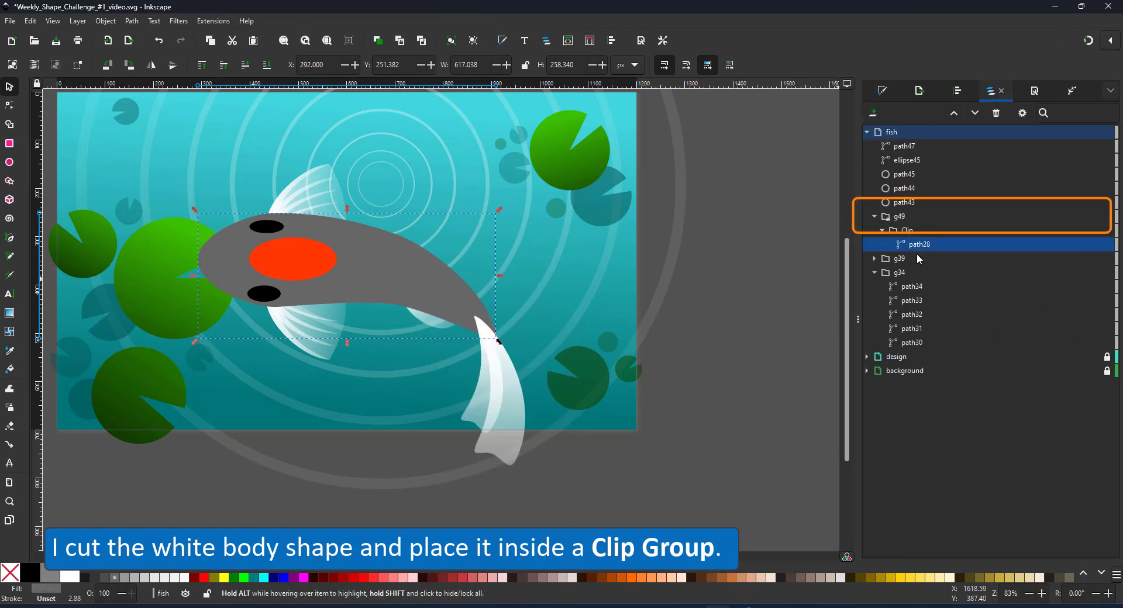
click(906, 232)
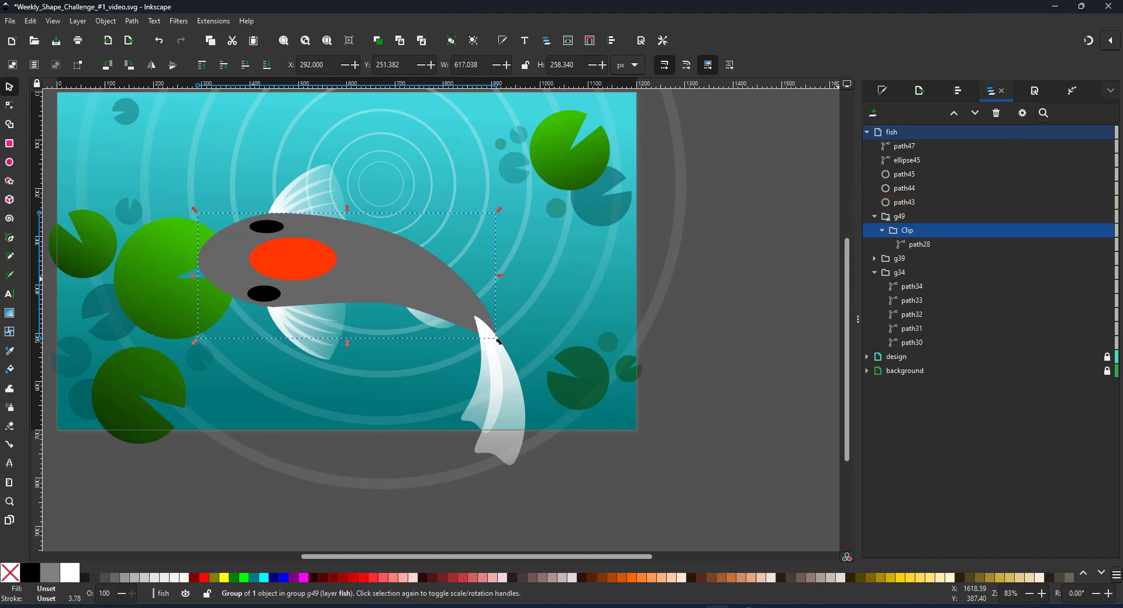
key(ctrl+alt+v)
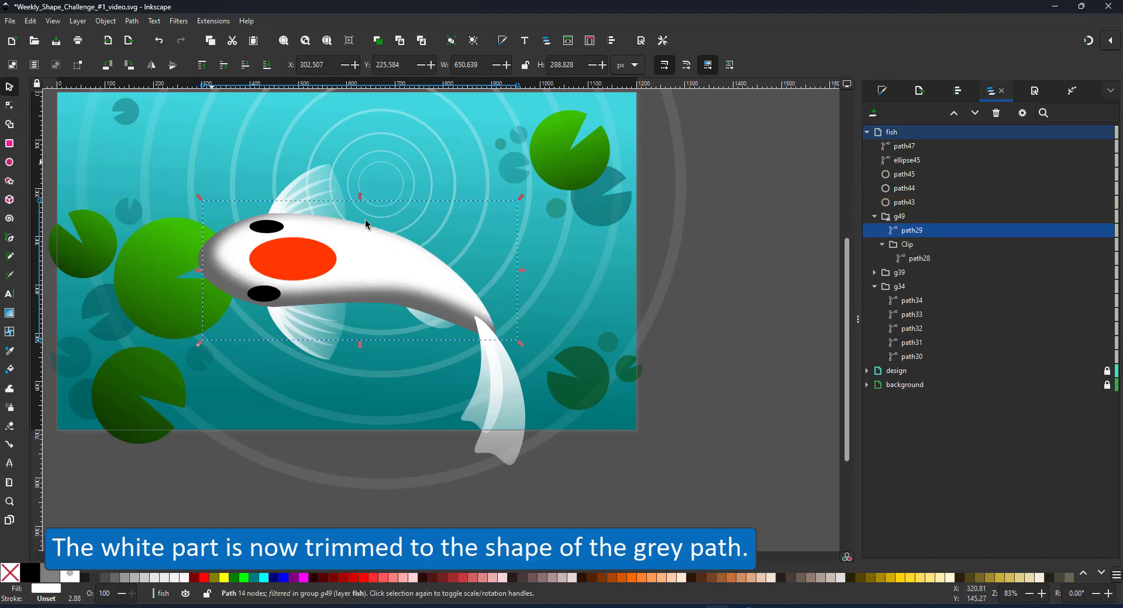
Reposition the white body shape within its clip and pull its rear tip node outward to about 693 by 332 px overall.
drag(380, 264, 408, 275)
key(ctrl+z)
click(939, 231)
click(7, 104)
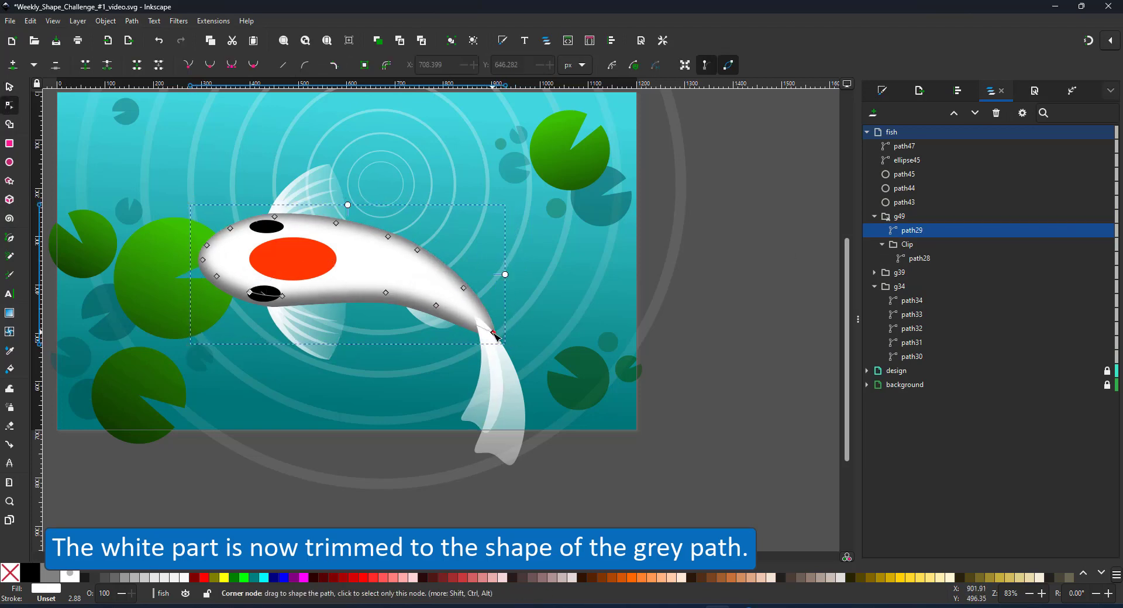
drag(496, 335, 514, 354)
click(10, 87)
Center both black eyes on a common vertical axis and shift them together slightly toward the tail.
scroll(260, 251, up, 4)
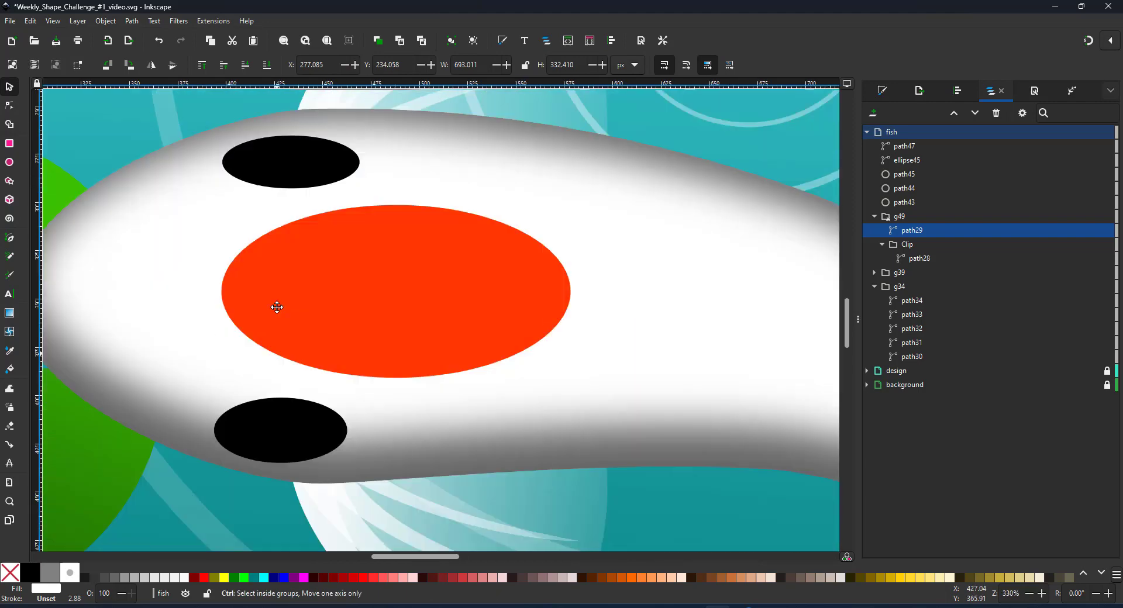
drag(299, 270, 398, 240)
click(396, 138)
shift+click(411, 396)
click(959, 92)
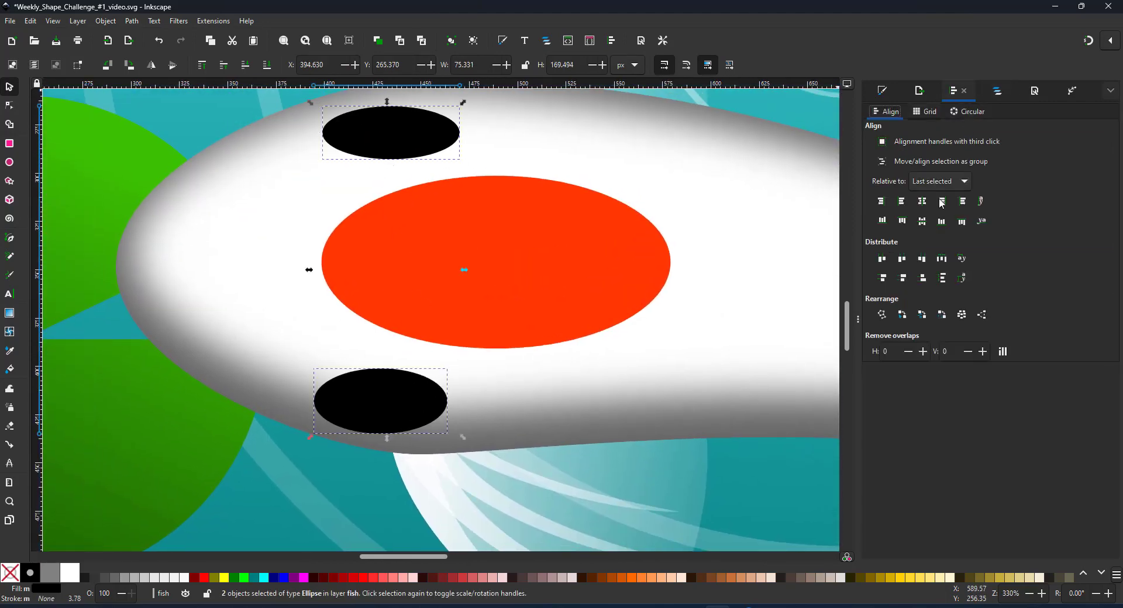
click(921, 201)
drag(371, 156, 401, 149)
scroll(604, 396, down, 7)
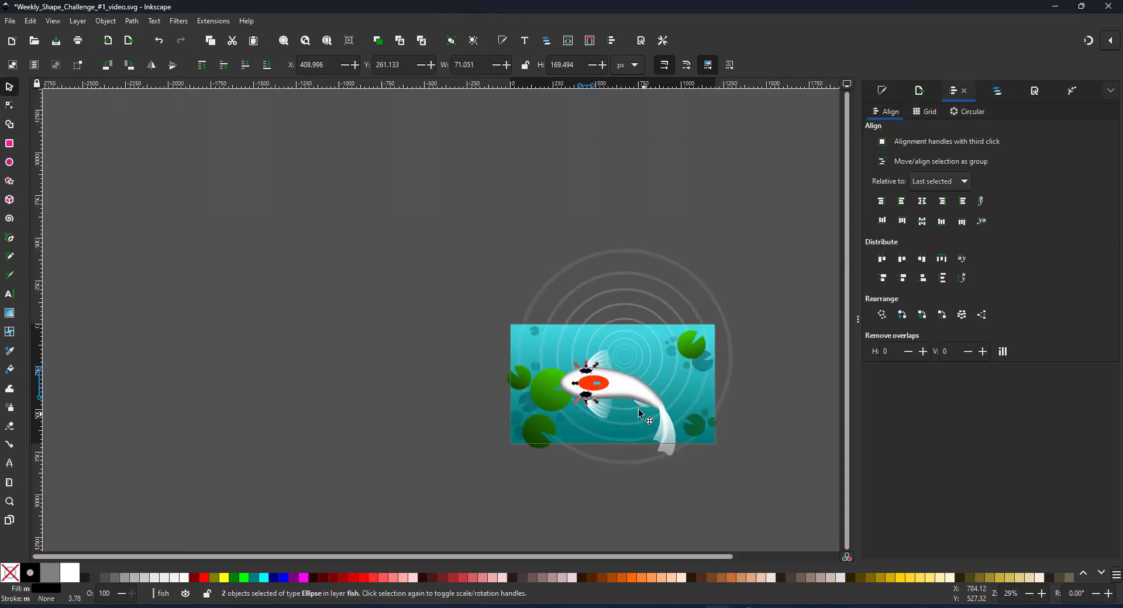
Duplicate the large red spot and place smaller red ellipses along the lower half of the koi's body.
scroll(664, 412, up, 5)
click(253, 241)
key(ctrl+d)
drag(305, 249, 415, 284)
mouse_move(451, 232)
mouse_down()
mouse_move(408, 240)
mouse_move(337, 295)
mouse_up()
mouse_move(342, 311)
mouse_down()
mouse_move(441, 321)
mouse_move(413, 293)
mouse_move(523, 341)
mouse_up()
key(e)
key(d)
click(351, 310)
Add more red ellipses of varied size along the koi's upper back down to the rear of the body.
key(s)
key(e)
drag(351, 172, 469, 245)
mouse_move(454, 235)
mouse_down()
mouse_move(486, 266)
mouse_move(511, 267)
mouse_up()
drag(478, 262, 557, 303)
mouse_move(518, 292)
mouse_down()
mouse_move(610, 332)
mouse_move(636, 381)
mouse_up()
Tilt the red spots on the upper back to follow the curve of the body.
key(s)
drag(368, 181, 358, 177)
shift+click(443, 229)
mouse_move(503, 248)
mouse_down()
mouse_move(489, 240)
mouse_move(499, 224)
mouse_up()
click(489, 240)
Tilt the two large overlapping red spots near the rear and shift them toward the tail.
click(558, 307)
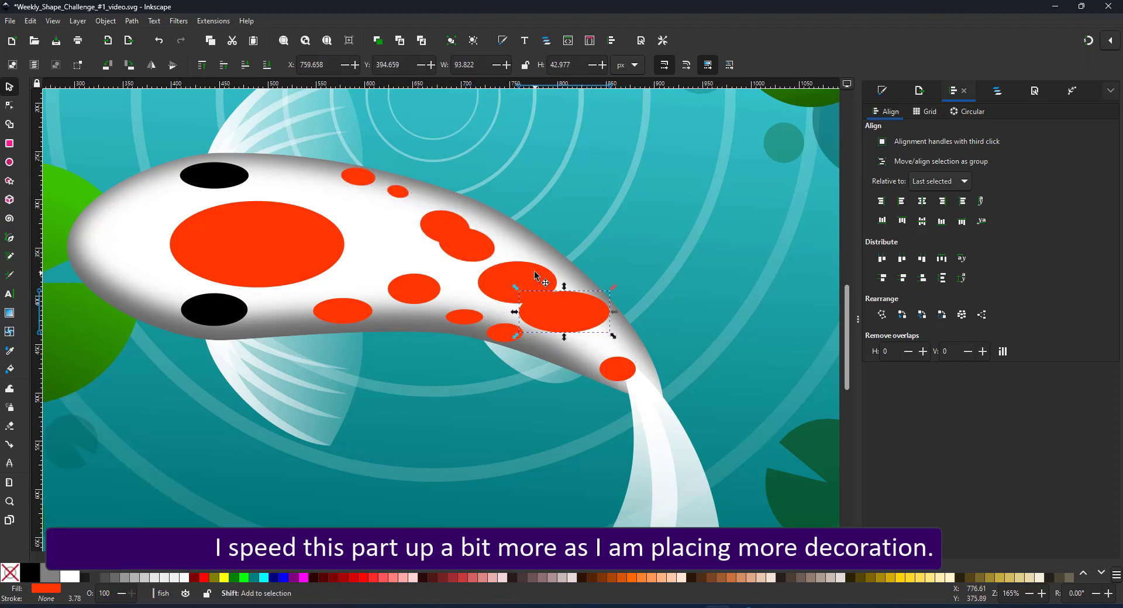
shift+click(526, 284)
drag(614, 257, 609, 284)
drag(484, 248, 504, 271)
Tilt the two small red spots near the rear belly to follow the lower body edge.
click(504, 333)
drag(527, 323, 532, 331)
drag(443, 306, 461, 316)
drag(471, 320, 477, 321)
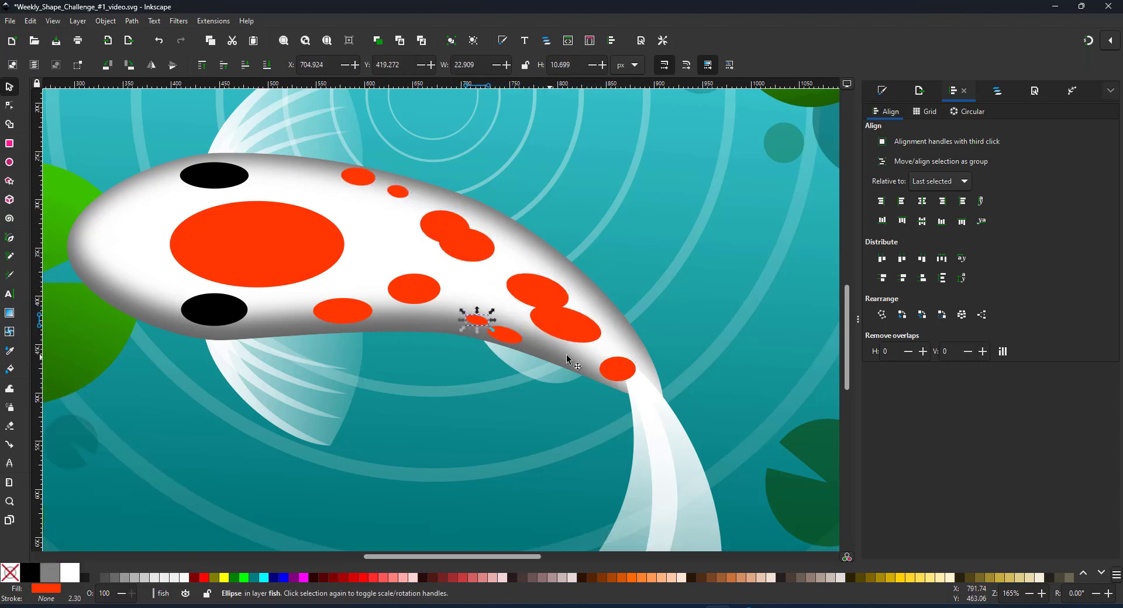
Flatten and tilt the rearmost red spot and move it up to the back edge beside the large pair.
click(621, 368)
click(621, 369)
drag(638, 354, 637, 367)
drag(618, 370, 601, 311)
drag(619, 325, 617, 335)
Draw a black ellipse about 42 by 21 px beside the belly spots, lower its opacity, and add two more translucent ones along the back.
click(9, 162)
drag(348, 278, 388, 298)
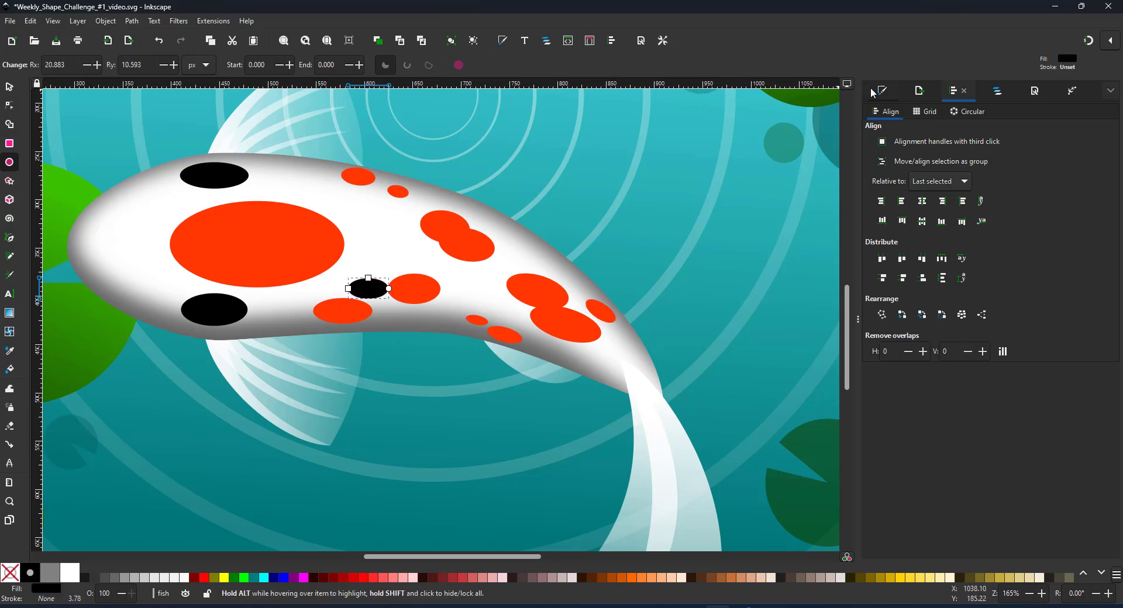
click(882, 91)
drag(981, 549, 935, 548)
drag(402, 198, 427, 213)
drag(513, 243, 543, 263)
Reduce the opacity to 17.2% and add fainter black ellipses near the belly and behind the upper eye.
click(901, 548)
drag(390, 309, 429, 323)
drag(317, 288, 341, 296)
drag(322, 184, 352, 198)
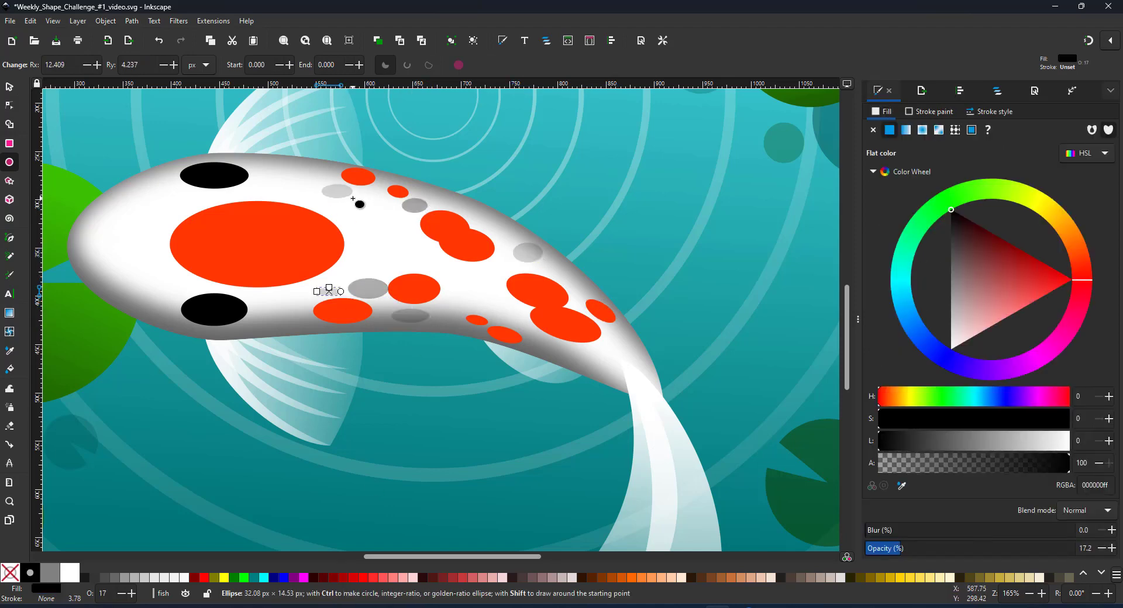
Add white ellipses at 100% opacity near the tail root and along the lower body edge.
drag(579, 351, 613, 369)
click(70, 574)
drag(901, 549, 1075, 548)
mouse_move(545, 347)
mouse_down()
mouse_move(569, 355)
mouse_move(558, 343)
mouse_up()
drag(373, 271, 465, 312)
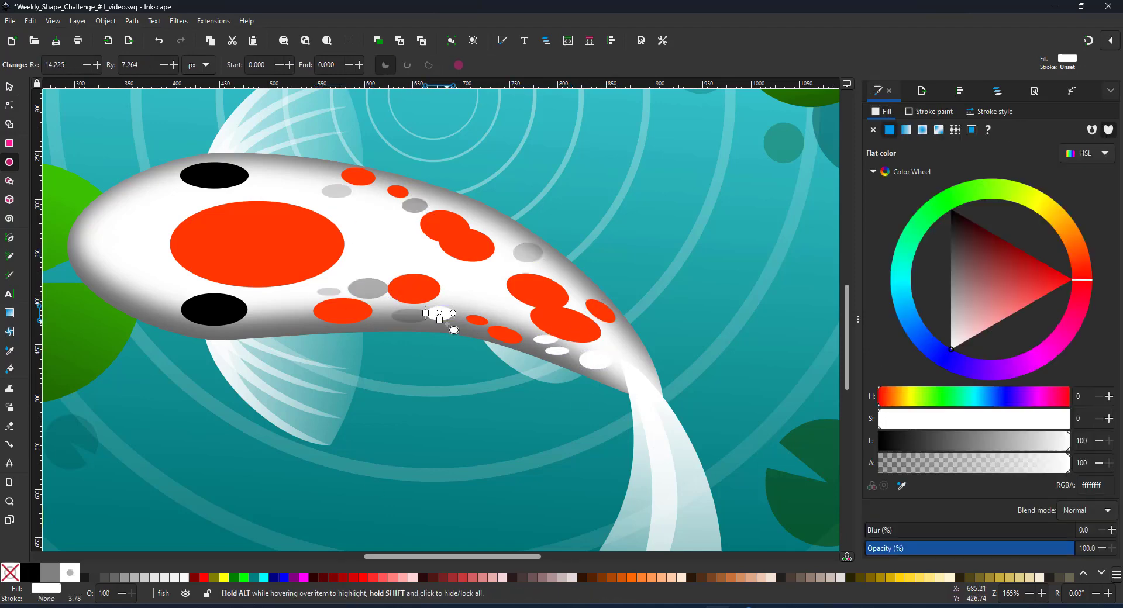
Tilt the two small white spots along the lower edge and move the larger white spot toward the tail root.
key(s)
click(557, 351)
click(556, 351)
click(546, 340)
mouse_move(574, 343)
mouse_down()
mouse_move(576, 355)
mouse_move(562, 341)
mouse_move(617, 363)
mouse_up()
click(558, 355)
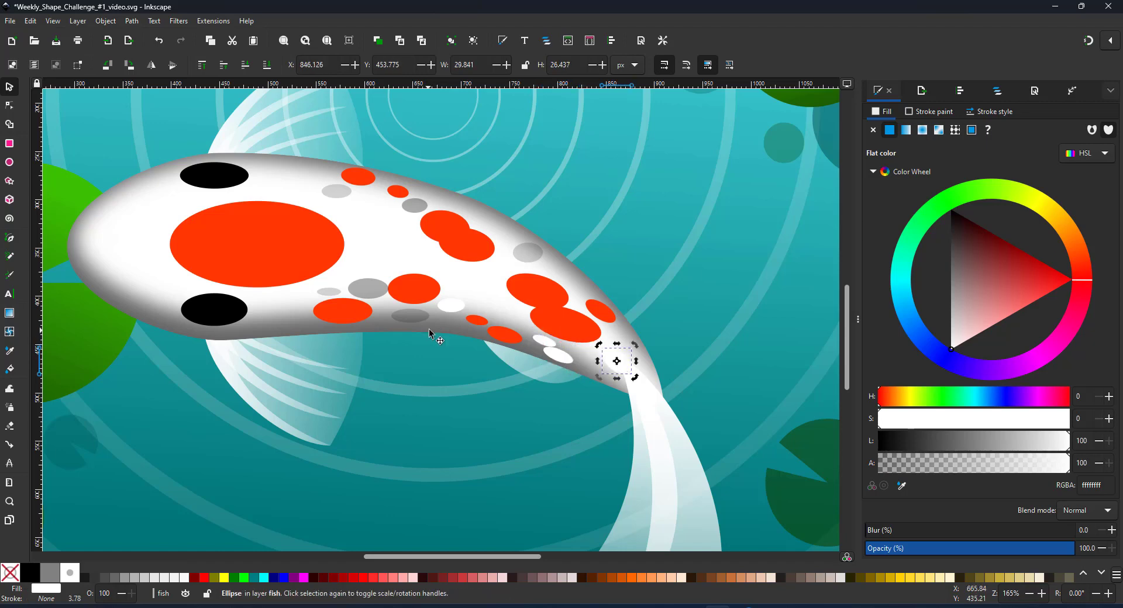
Place a white spot at the koi's nose and stretch it into a tall ellipse.
drag(387, 276, 115, 248)
drag(115, 240, 115, 170)
drag(99, 216, 112, 242)
Shrink the eyes, move them toward the nose, and center them on a common vertical axis.
scroll(351, 515, down, 4)
scroll(385, 474, up, 4)
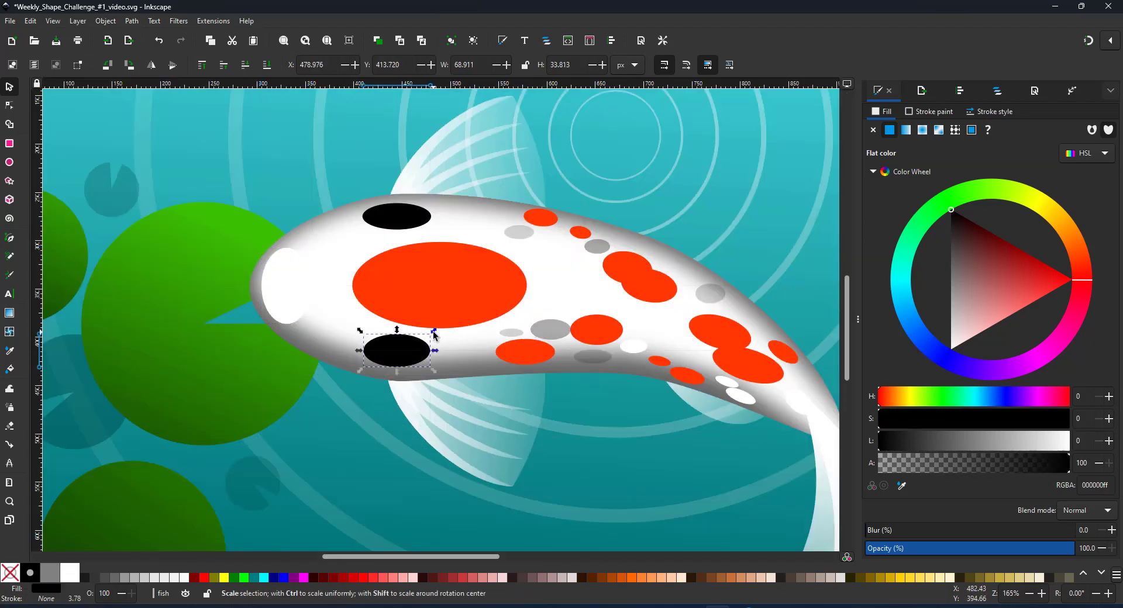
scroll(421, 231, down, 2)
click(395, 122)
shift+click(380, 264)
click(958, 91)
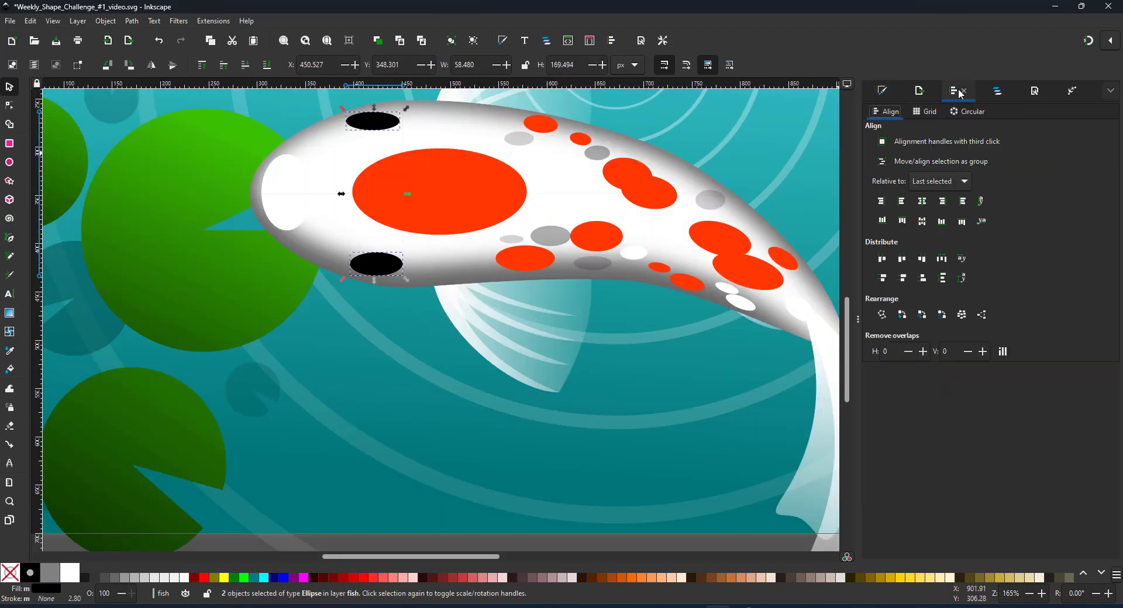
click(921, 203)
Scale the whole fish layer down to about 514 by 463 px and position it over the ripples.
scroll(558, 422, down, 4)
click(997, 91)
click(930, 132)
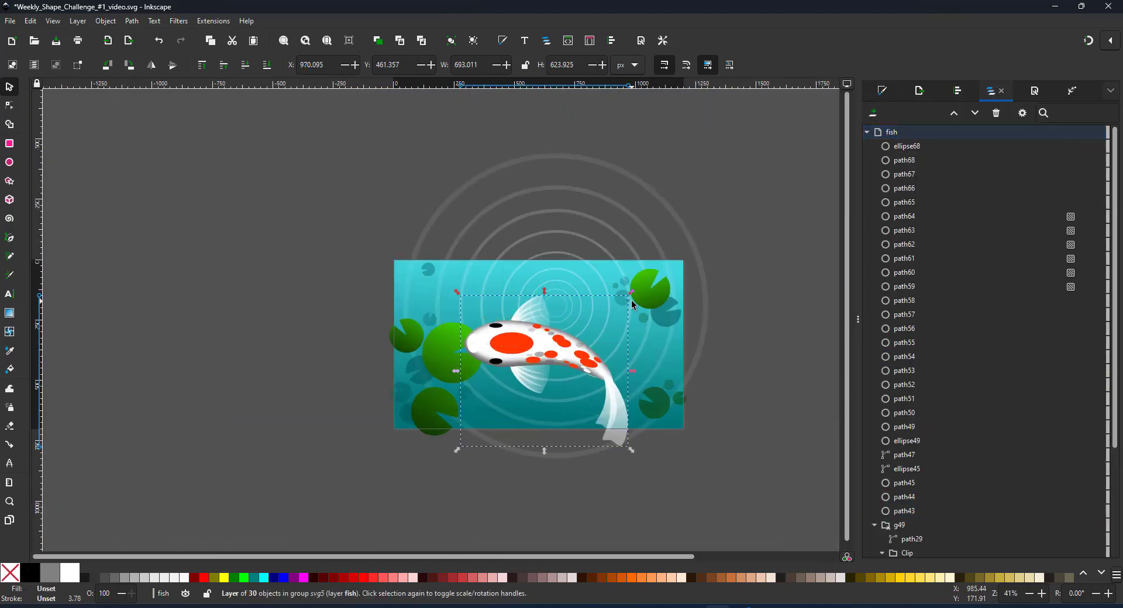
drag(629, 295, 587, 321)
drag(509, 357, 552, 318)
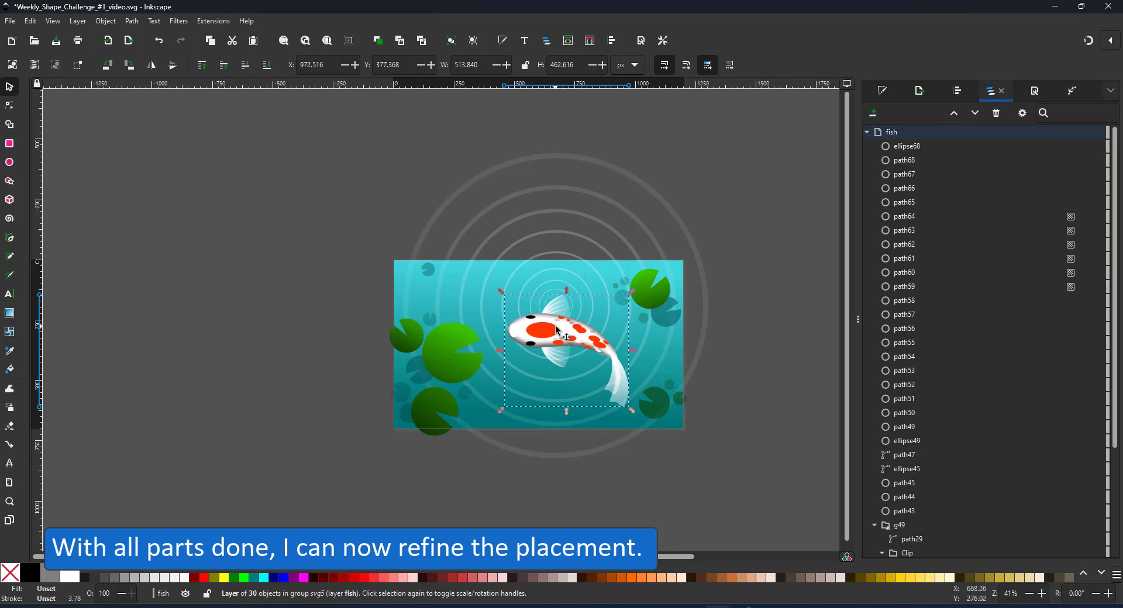
Rotate the fish clockwise so its head sits near the ripple center with its tail downward, and scale it to about 521 by 551 px.
key(5)
key(1)
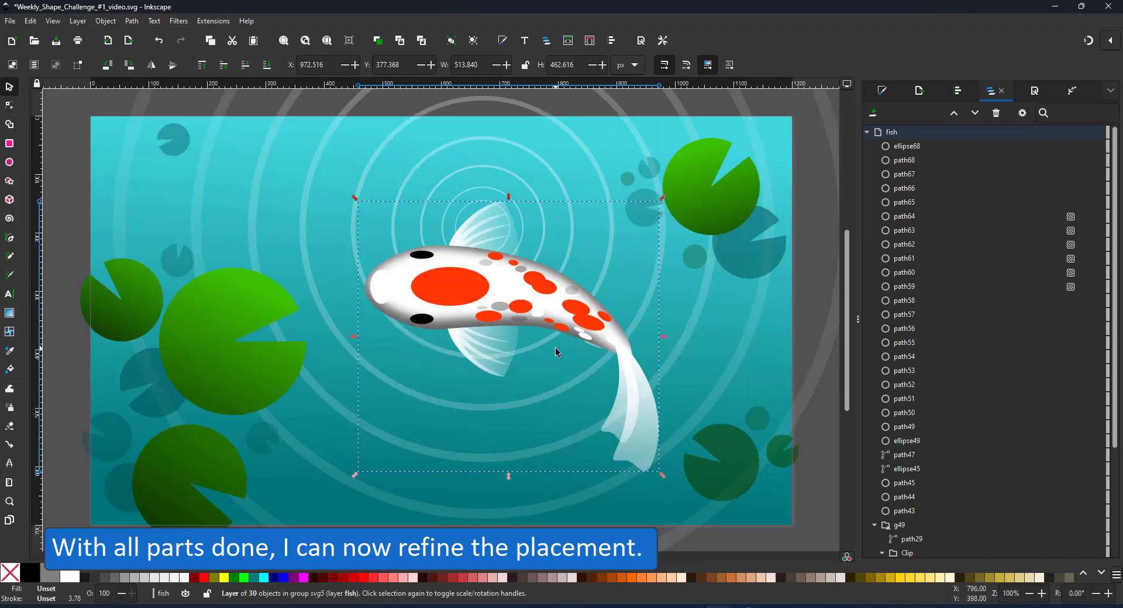
click(544, 301)
drag(660, 203, 677, 310)
drag(553, 279, 618, 288)
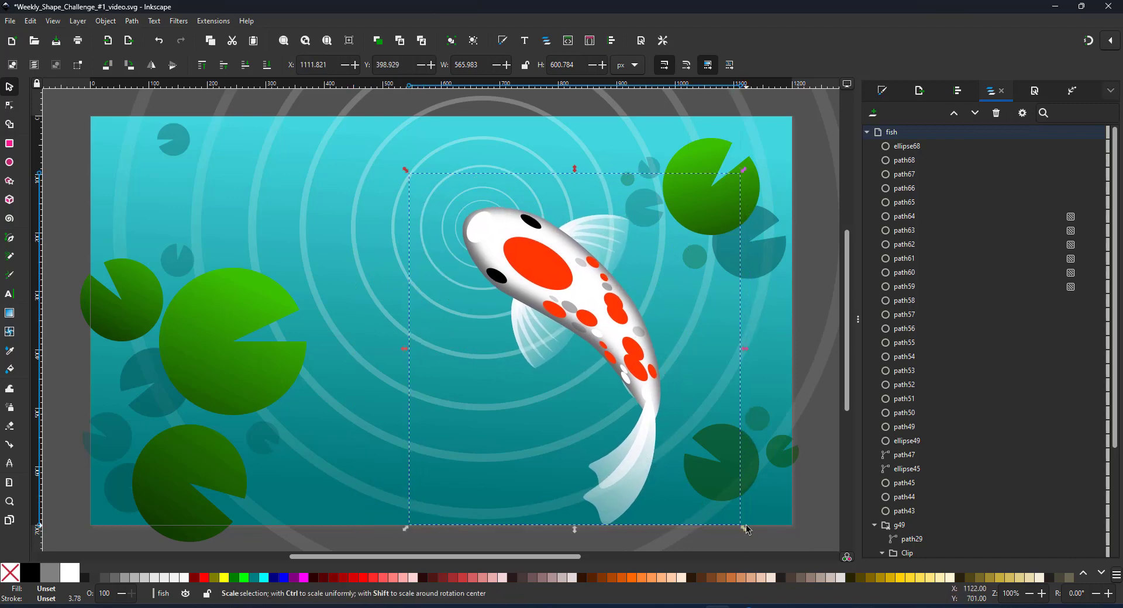
drag(743, 529, 717, 499)
drag(570, 329, 576, 331)
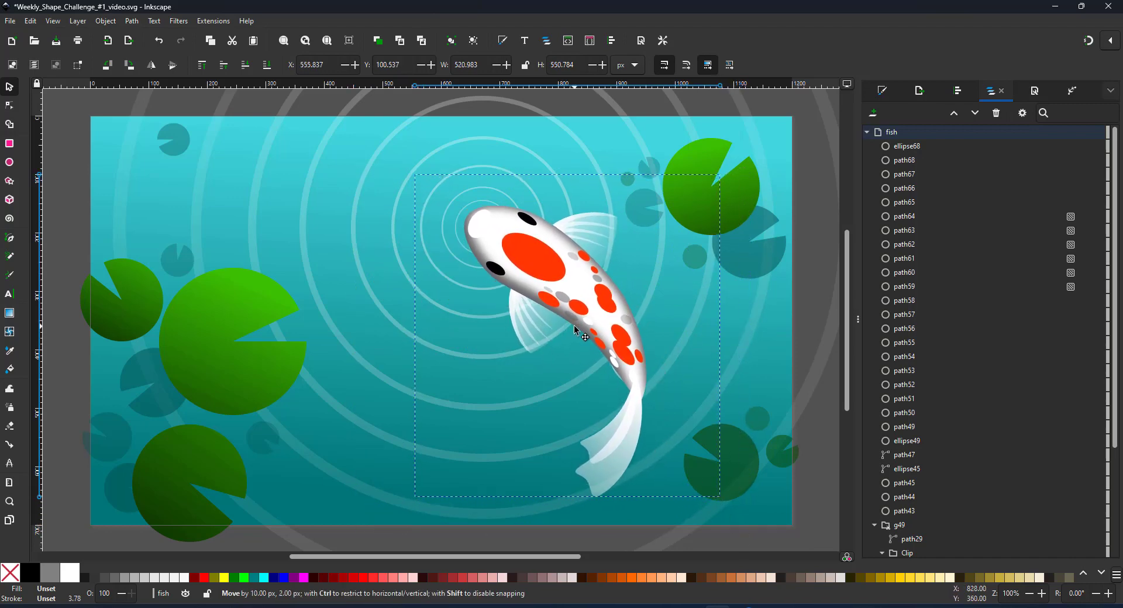
Cut the ripples group g9 out of the design layer.
click(867, 132)
click(867, 146)
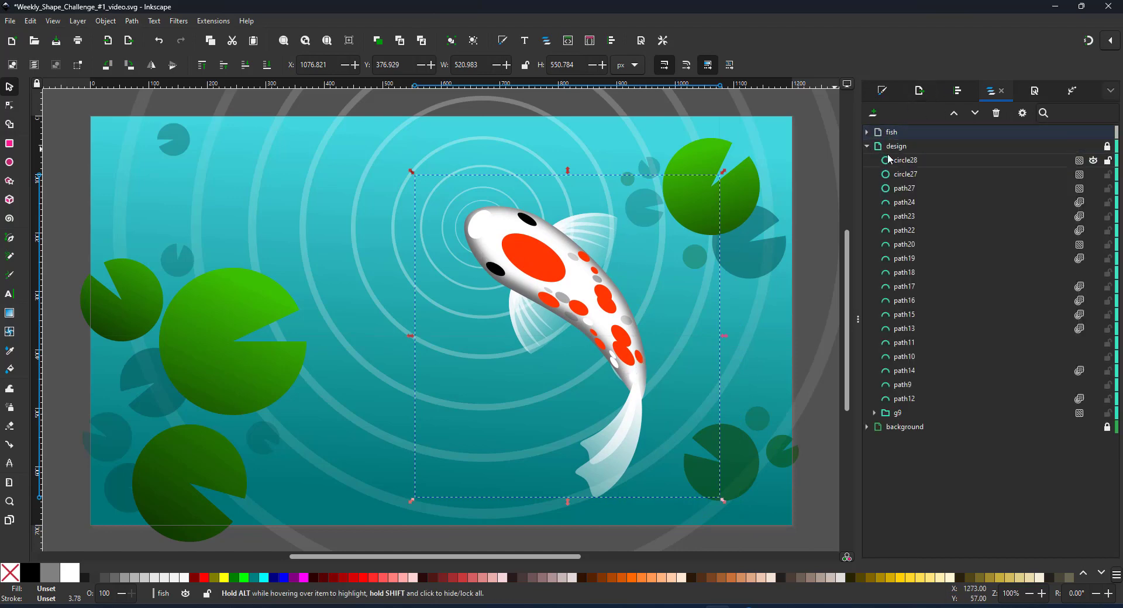
click(895, 162)
click(908, 415)
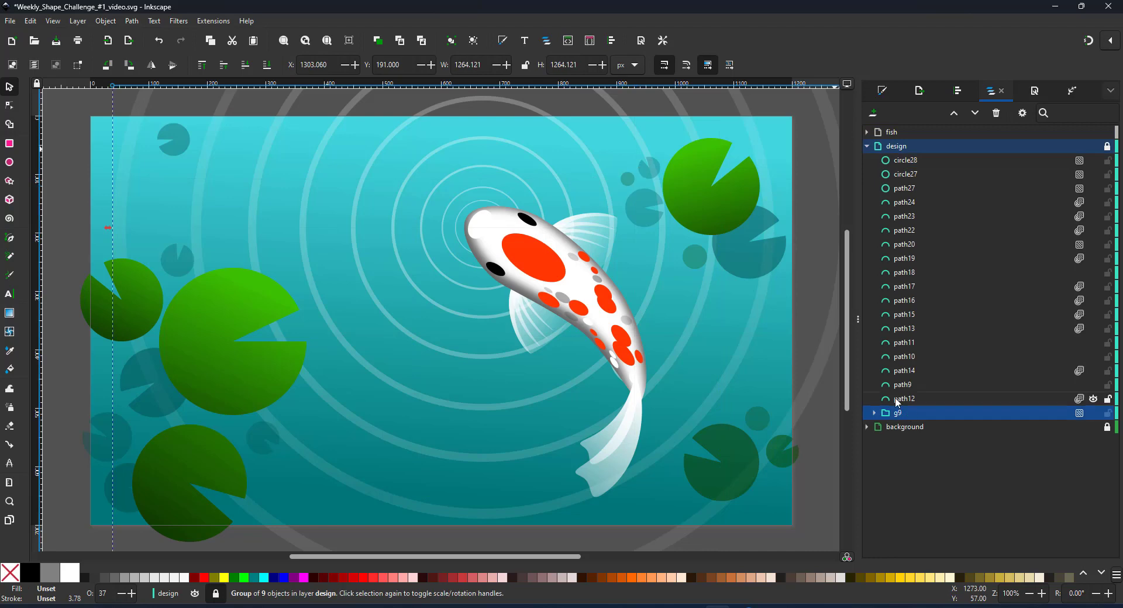
key(ctrl+x)
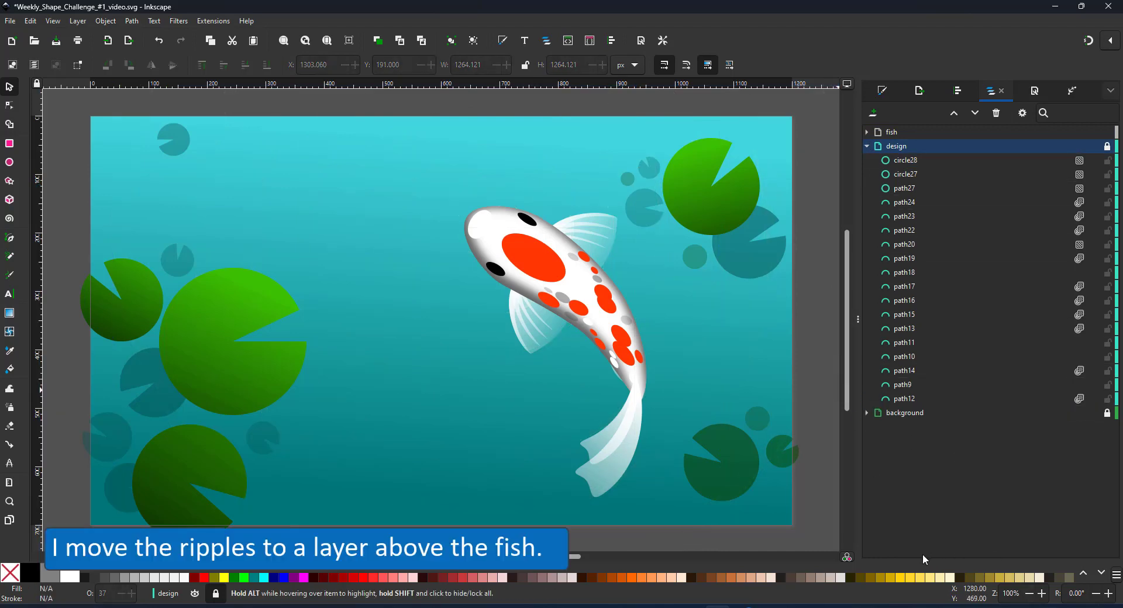
Create a layer named "ripples" above the fish layer and paste the ripples group in place there.
click(891, 132)
click(873, 113)
text(r)
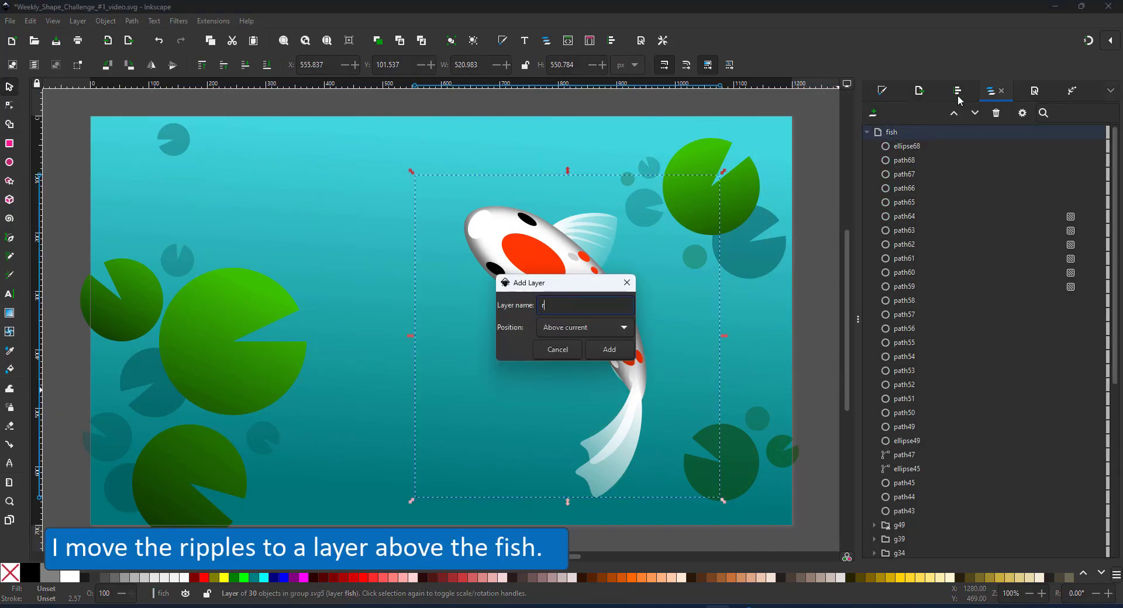
text(ipples)
key(Return)
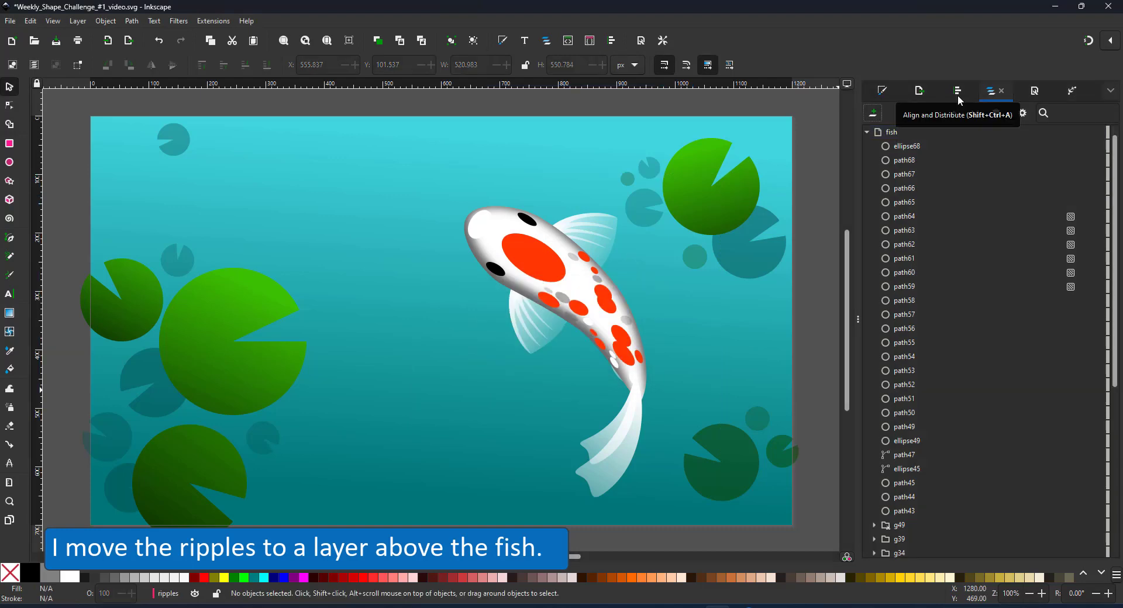
key(ctrl+alt+v)
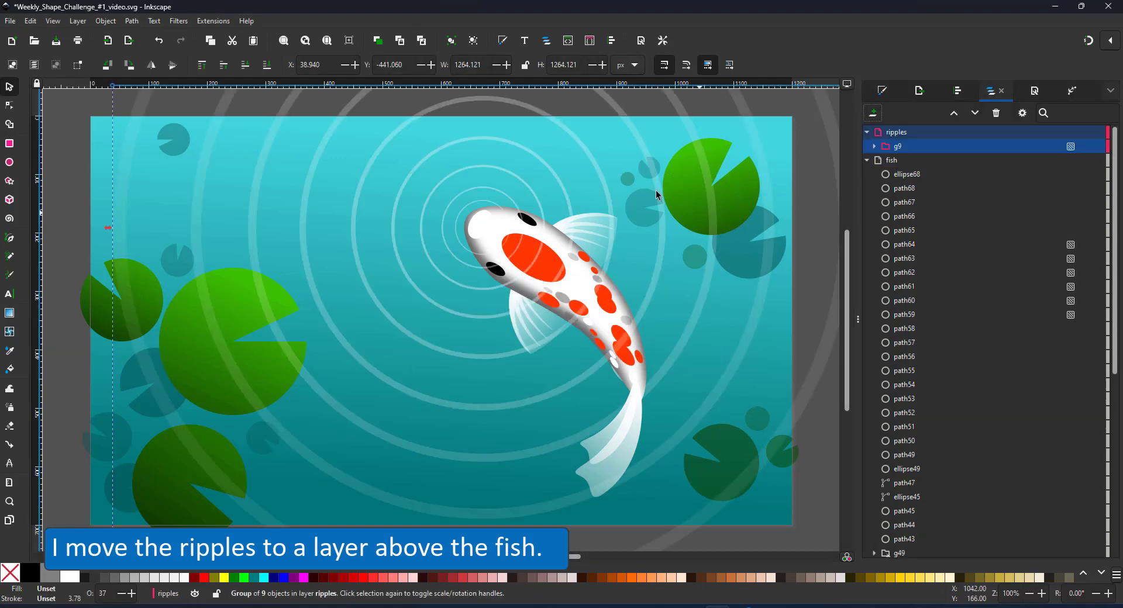
Lower the fish layer's opacity to 80% and deselect it.
click(934, 155)
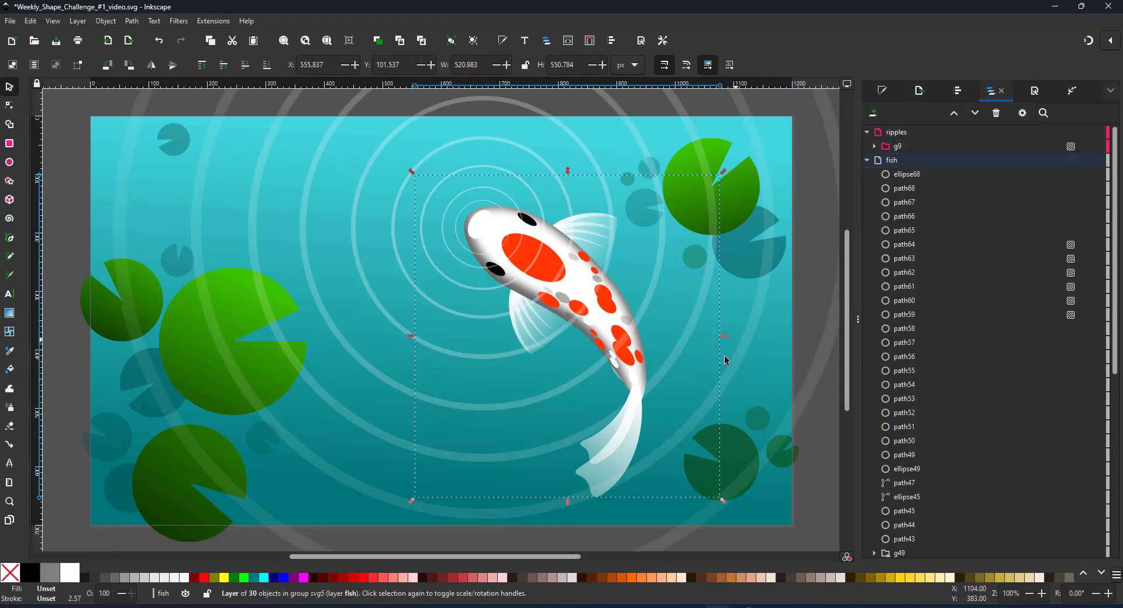
click(883, 91)
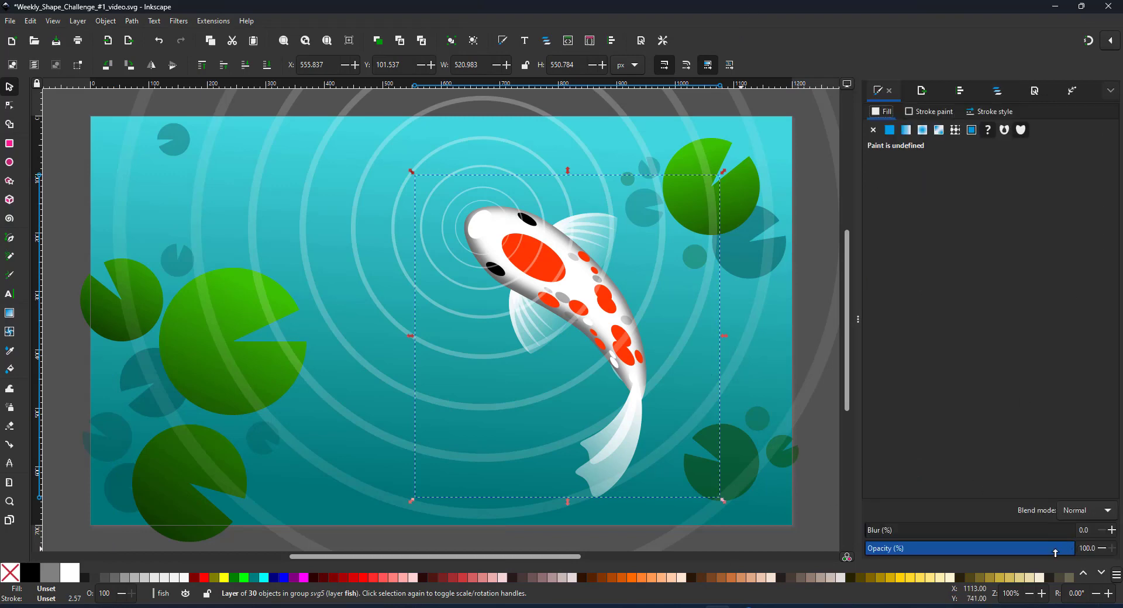
drag(1055, 553, 1019, 557)
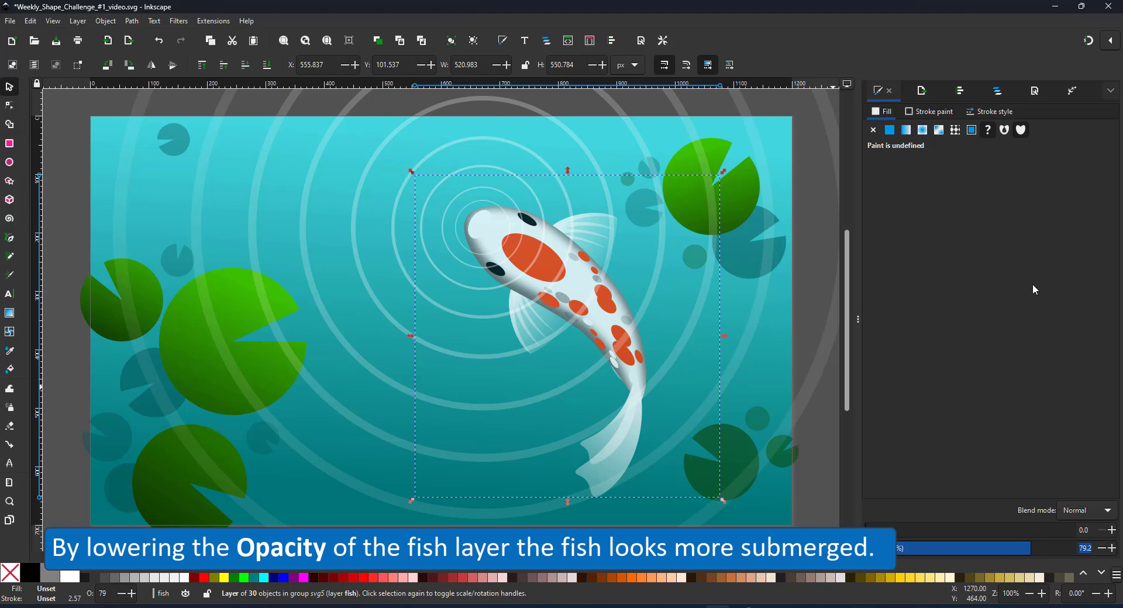
scroll(341, 306, down, 2)
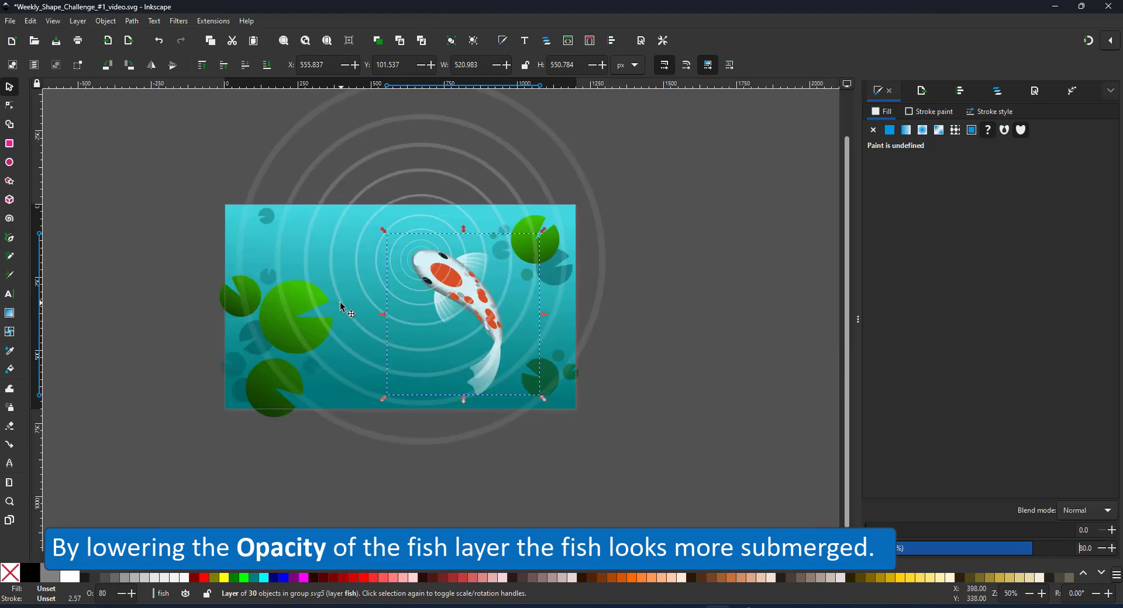
drag(338, 340, 388, 349)
drag(222, 246, 321, 386)
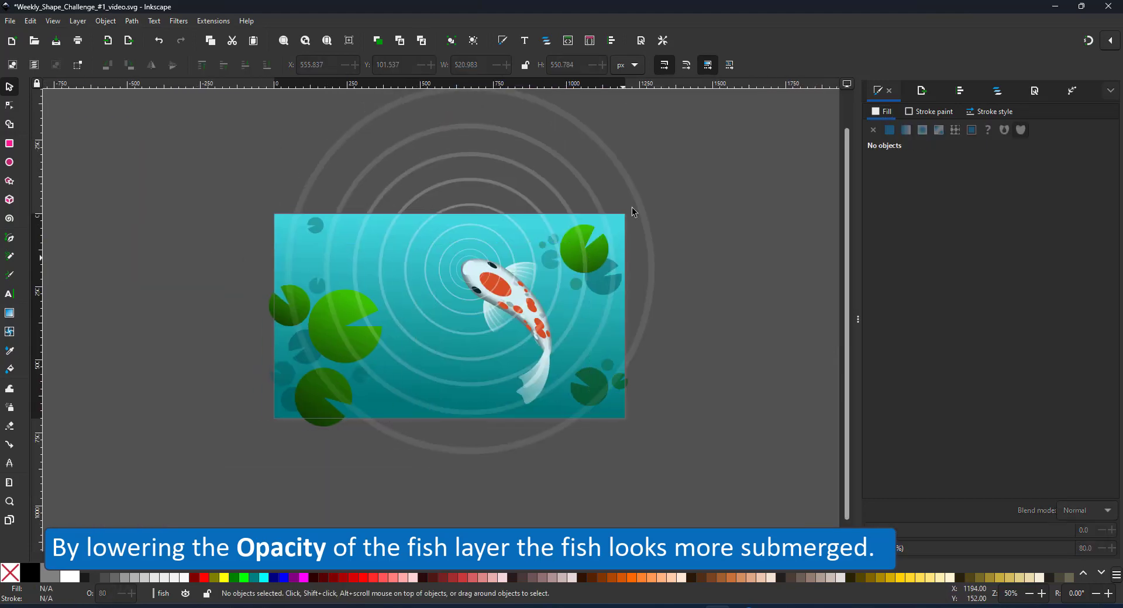
Select the three left lily pads with their shadows, rotate them counterclockwise together, and move them inward toward the ripples.
click(992, 92)
click(868, 159)
drag(200, 258, 355, 398)
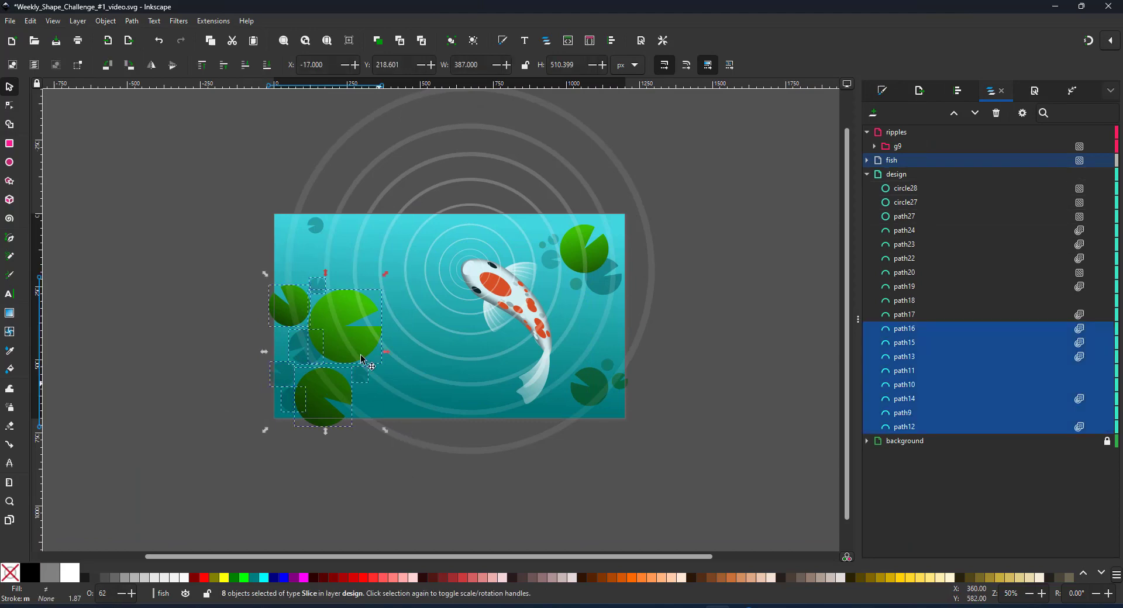
drag(353, 320, 378, 310)
click(378, 310)
drag(409, 269, 358, 268)
drag(351, 312, 358, 305)
Move the ripples group left and slightly down to about X -79, Y -393 px, and lock the ripples layer.
drag(468, 324, 433, 339)
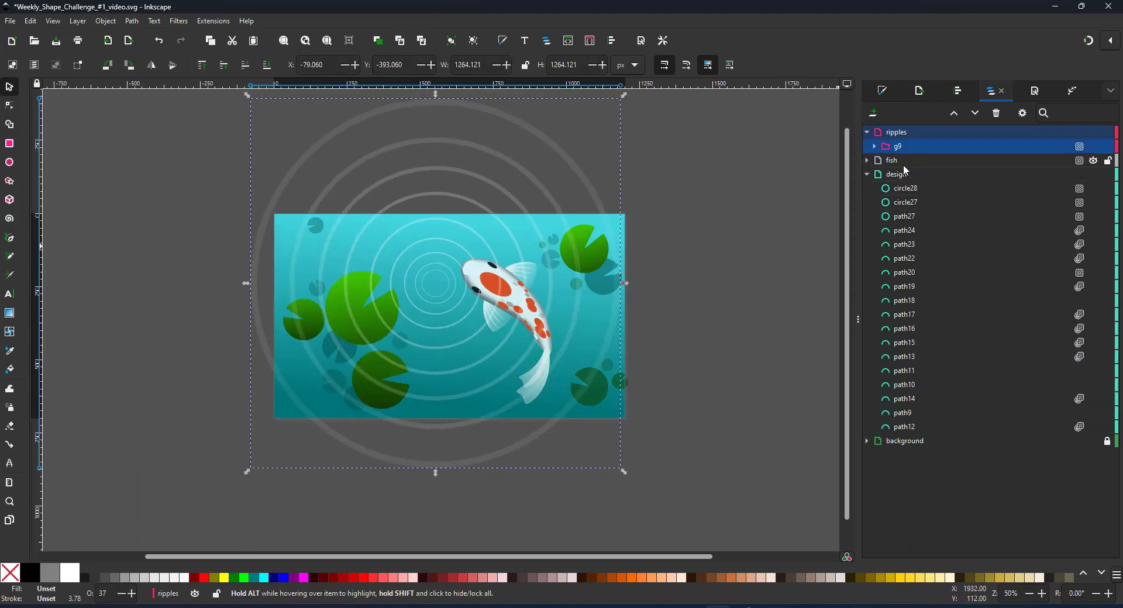
click(936, 132)
click(1098, 132)
Rotate the whole fish layer slightly counterclockwise, move it left so the head meets the ripple center, and deselect it.
click(936, 160)
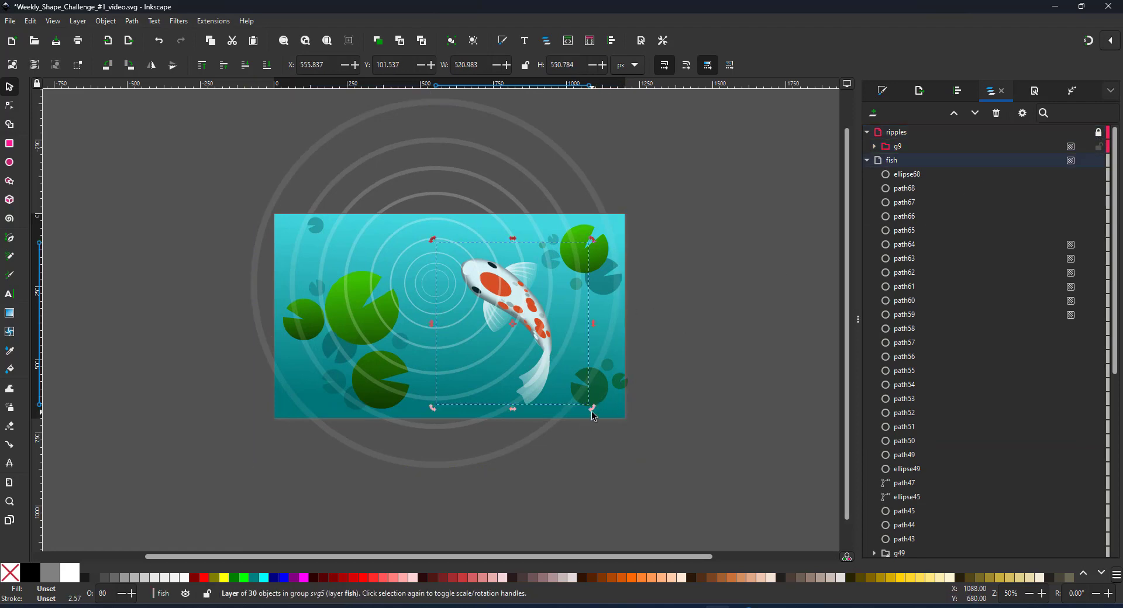
drag(592, 409, 606, 392)
drag(514, 313, 492, 318)
click(527, 479)
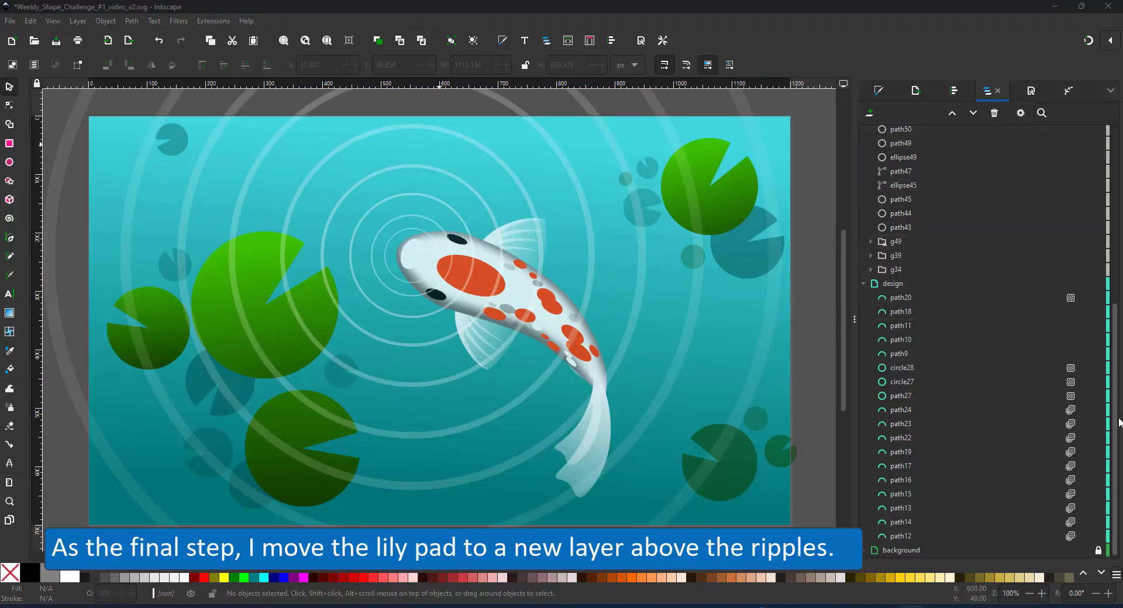
Create a layer named "lily pads" above the ripples layer.
scroll(994, 193, up, 5)
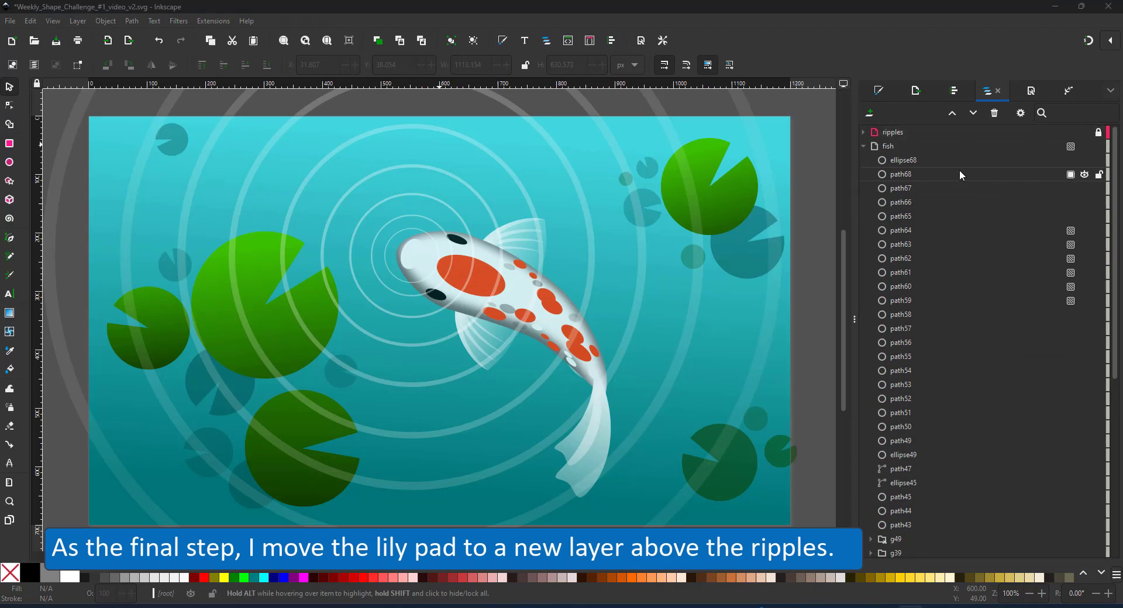
click(896, 133)
click(870, 114)
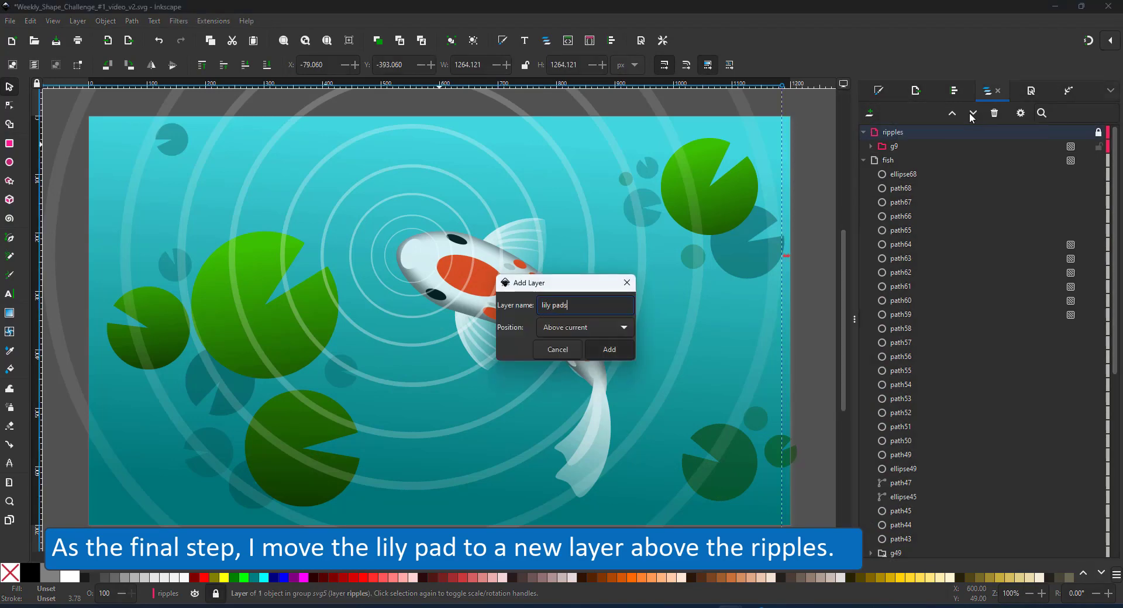
key(Return)
Cut the three left lily pads and the two large right ones out of the design layer, leaving their shadows.
click(195, 323)
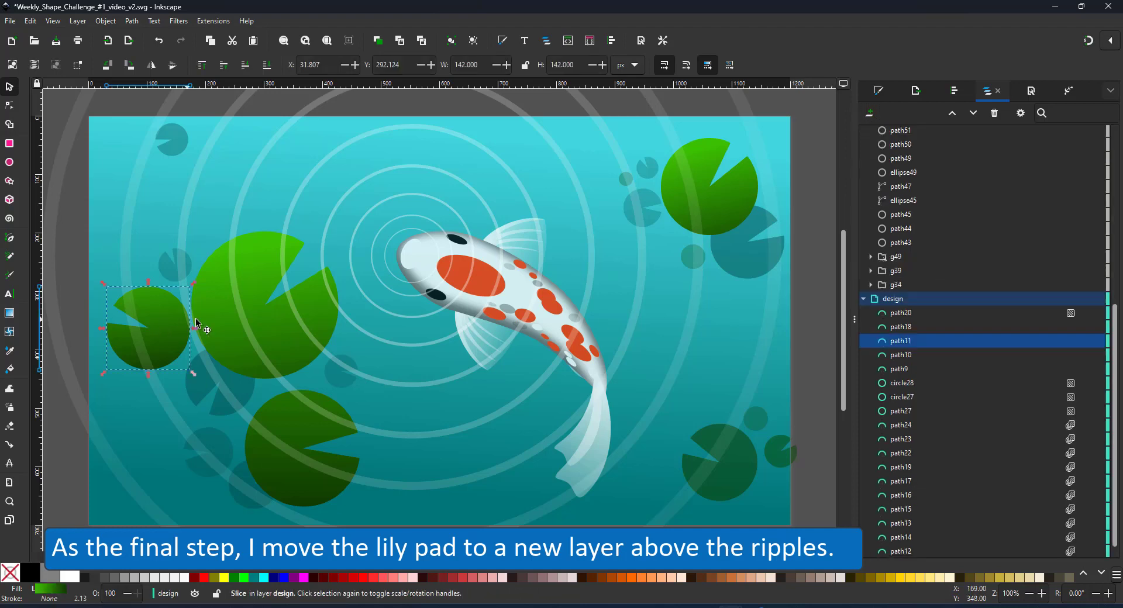
shift+click(263, 304)
shift+click(355, 438)
shift+click(737, 465)
shift+click(755, 219)
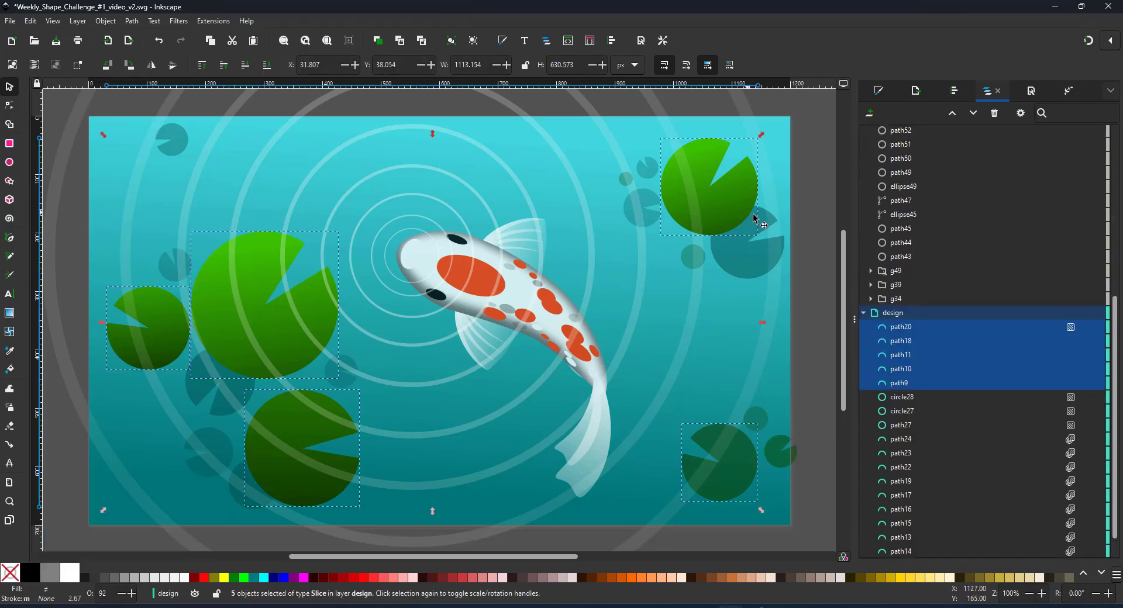
key(ctrl+x)
Paste the five cut lily pads in place into the "lily pads" layer and deselect them.
scroll(970, 194, up, 10)
click(907, 125)
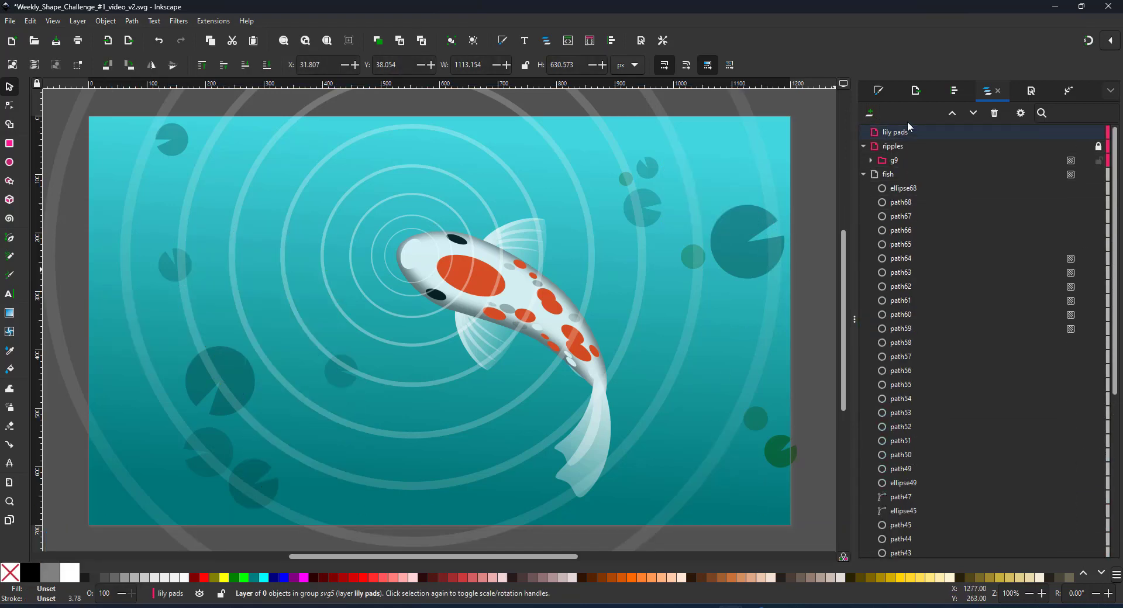
key(ctrl+alt+v)
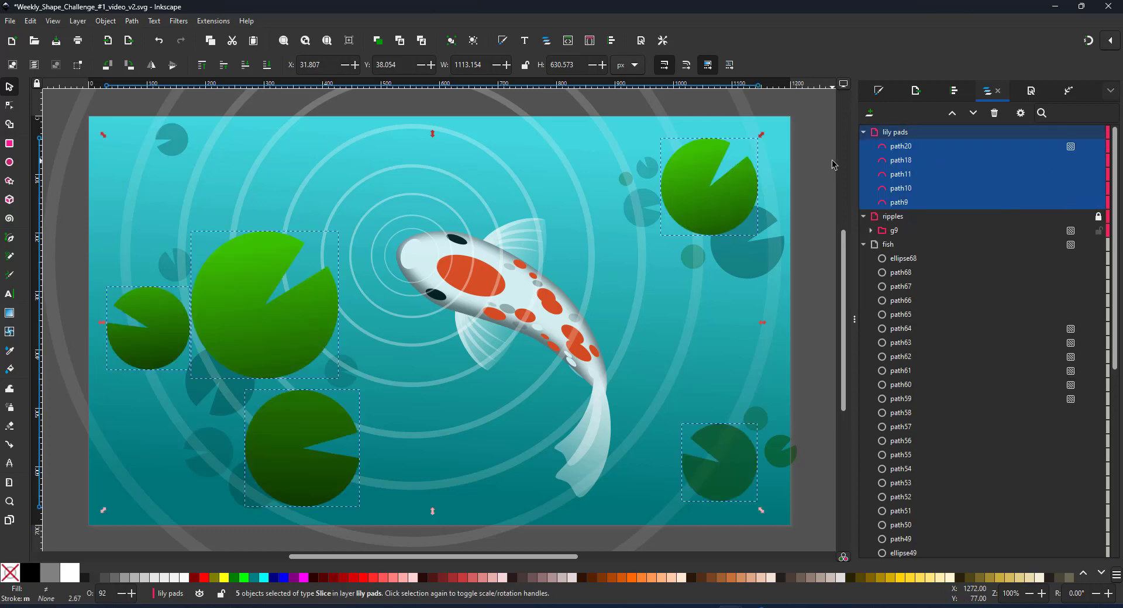
click(833, 163)
Collapse the lily pads, ripples, fish and design layers in the layer list.
click(864, 132)
click(864, 146)
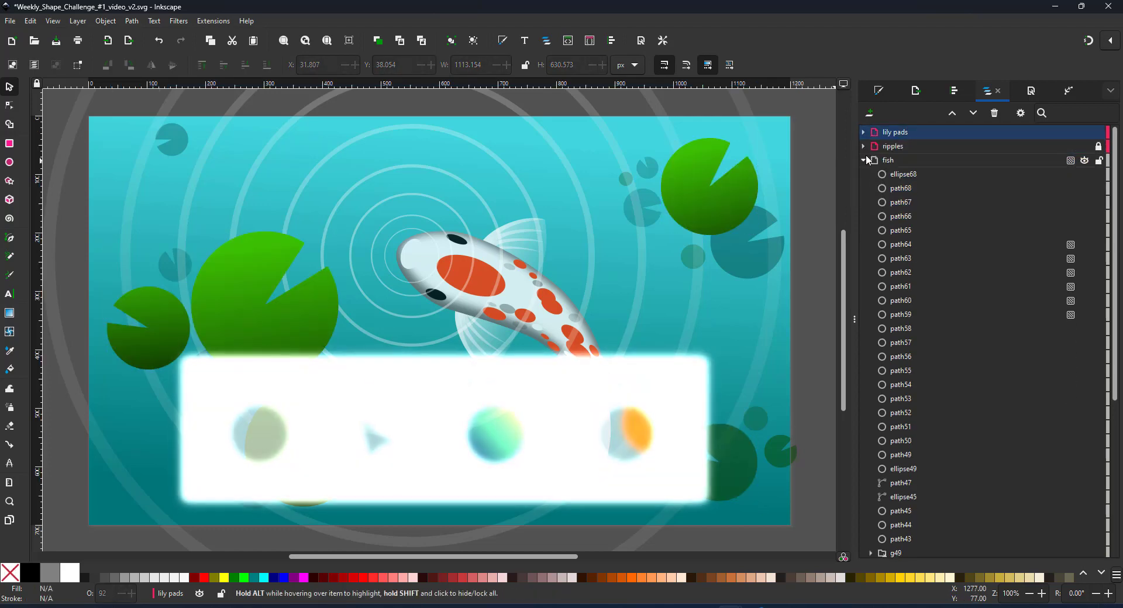
click(863, 160)
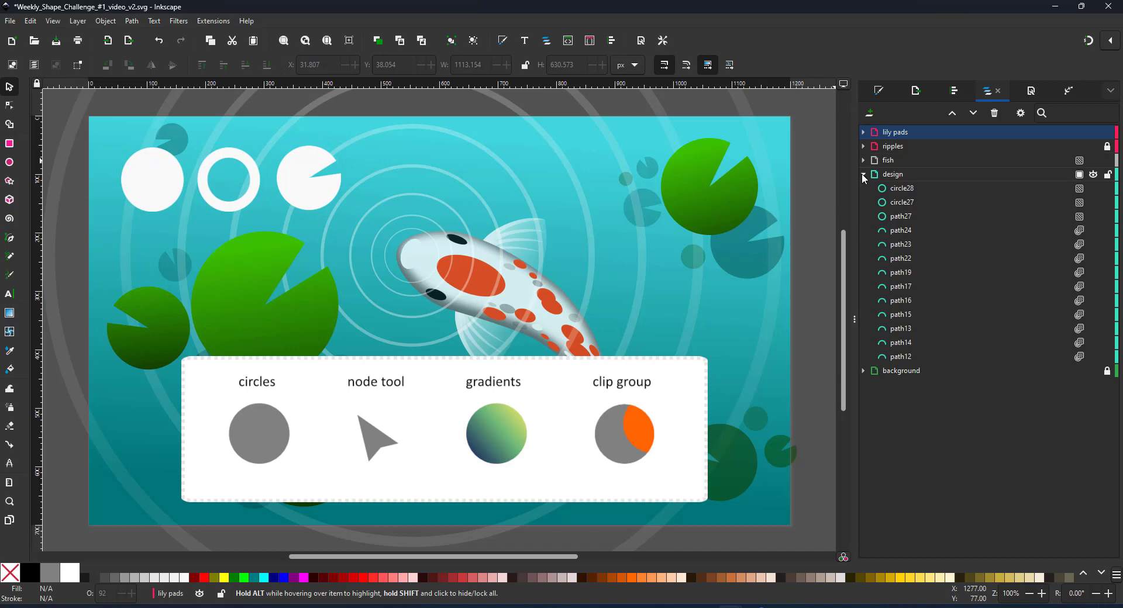
click(863, 174)
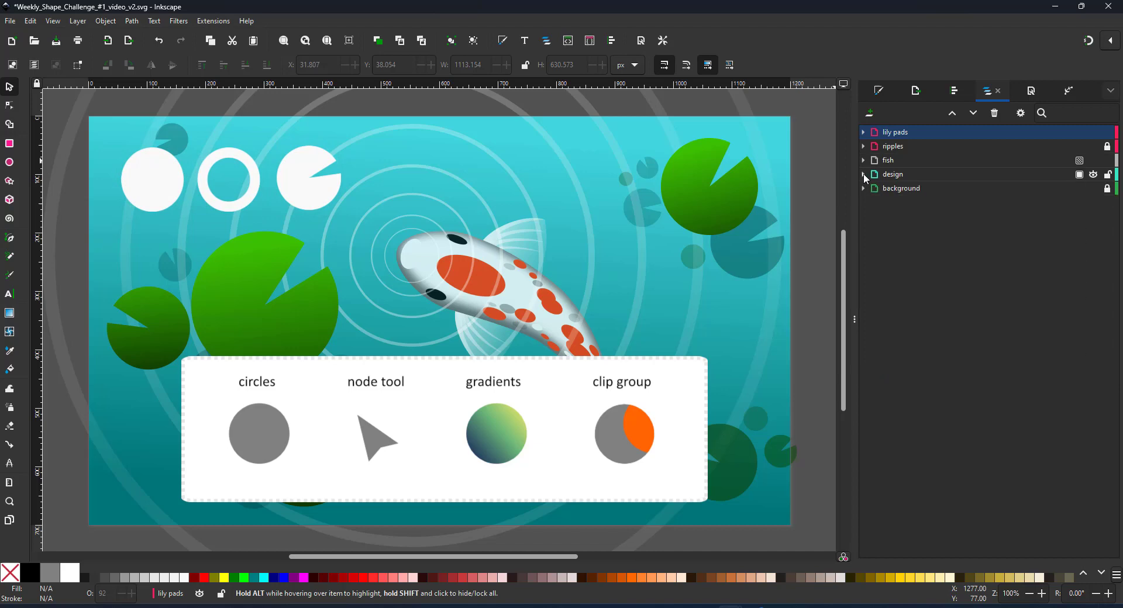